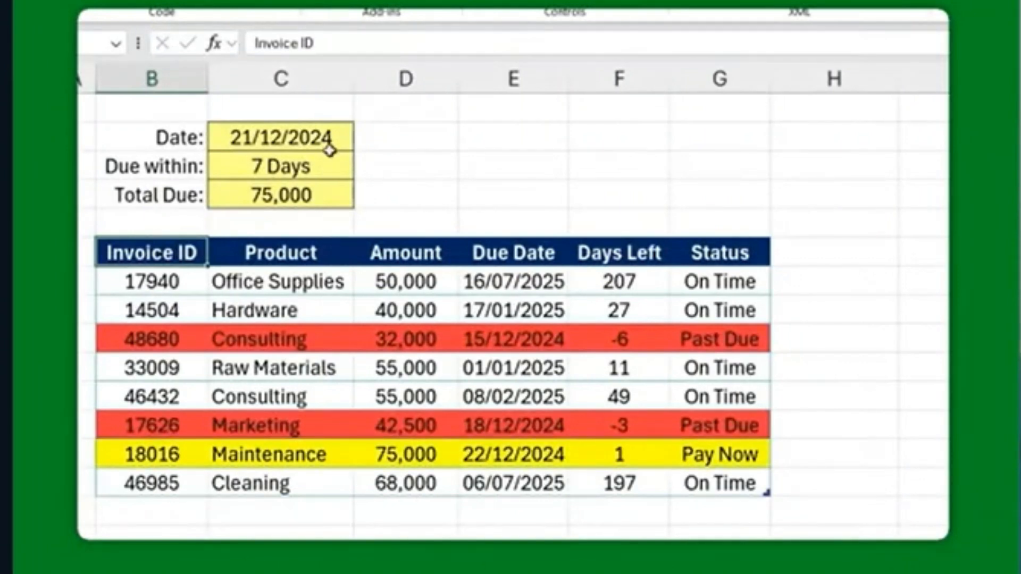
click(340, 165)
click(364, 170)
key(Return)
click(365, 176)
key(Down)
key(Down)
key(Return)
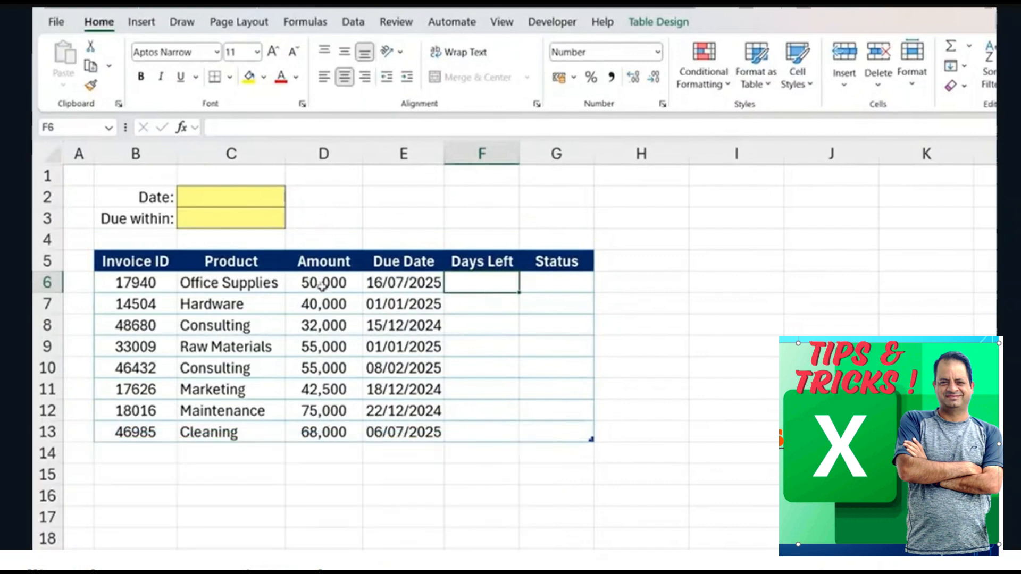
- Look over the invoice table's ID, due date, days left and status columns
click(129, 284)
key(Down)
key(Right)
key(Right)
key(Right)
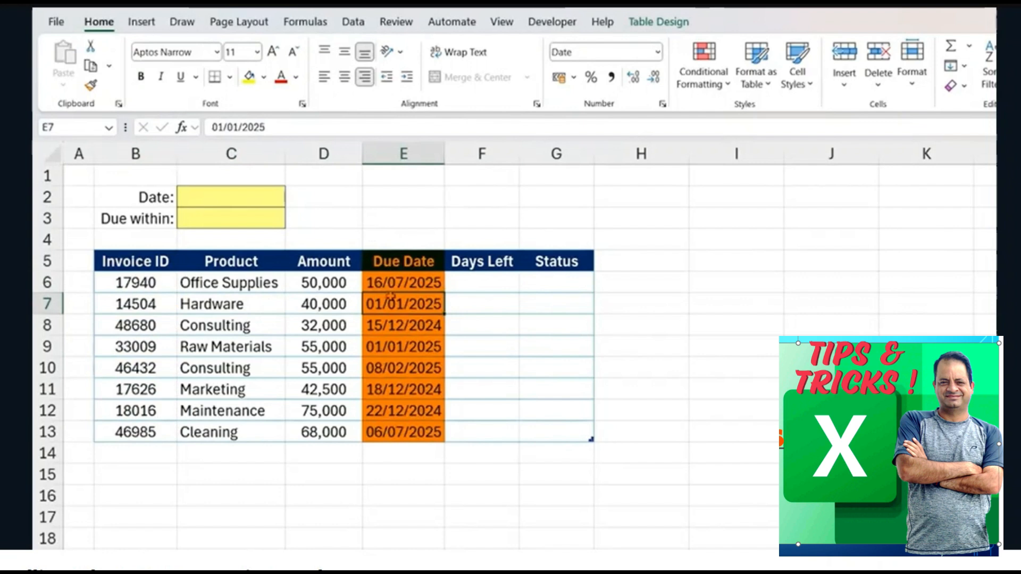
click(484, 306)
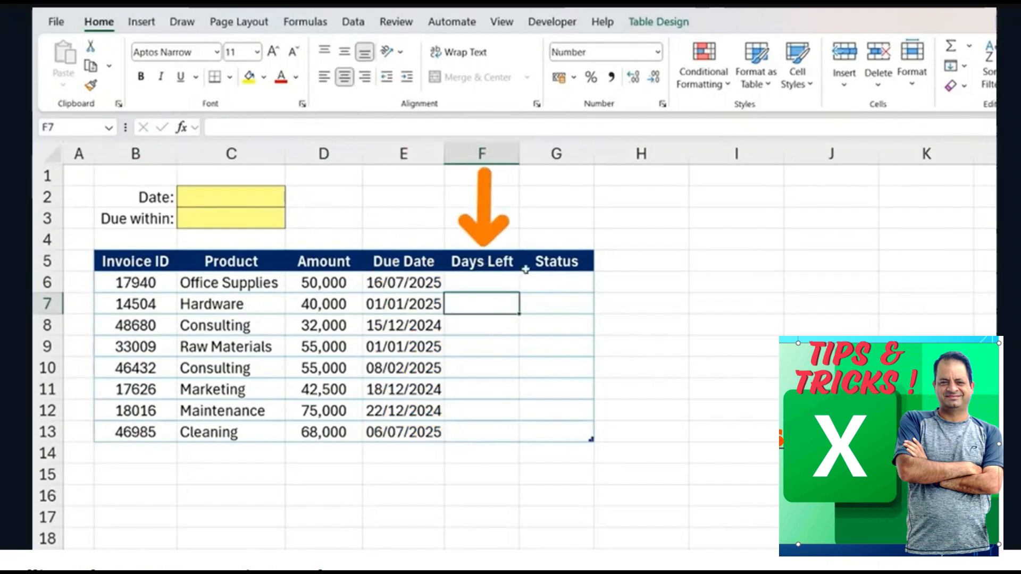
click(563, 297)
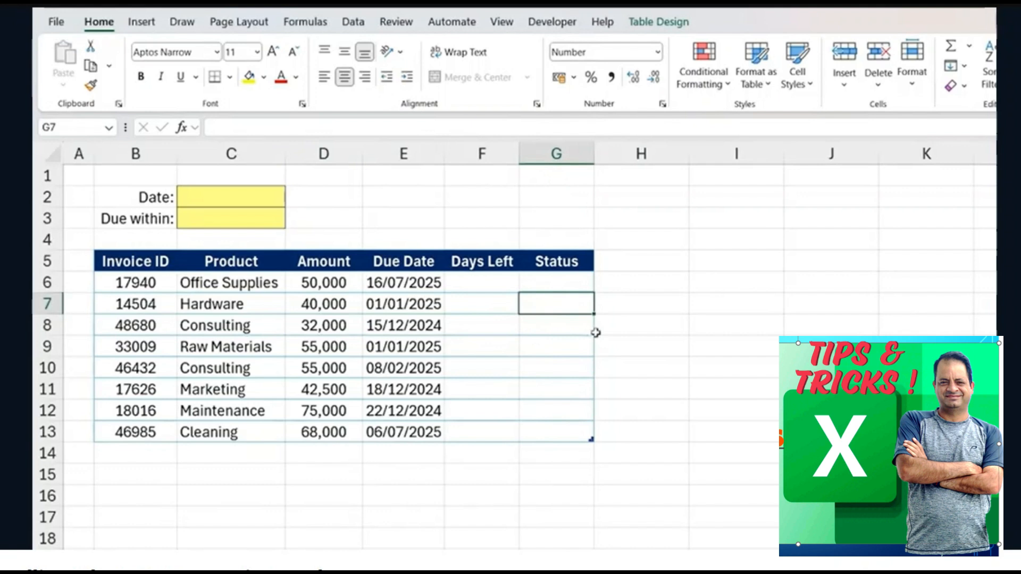
- Enter =TODAY() in cell C2 as the tracker's current date
click(212, 196)
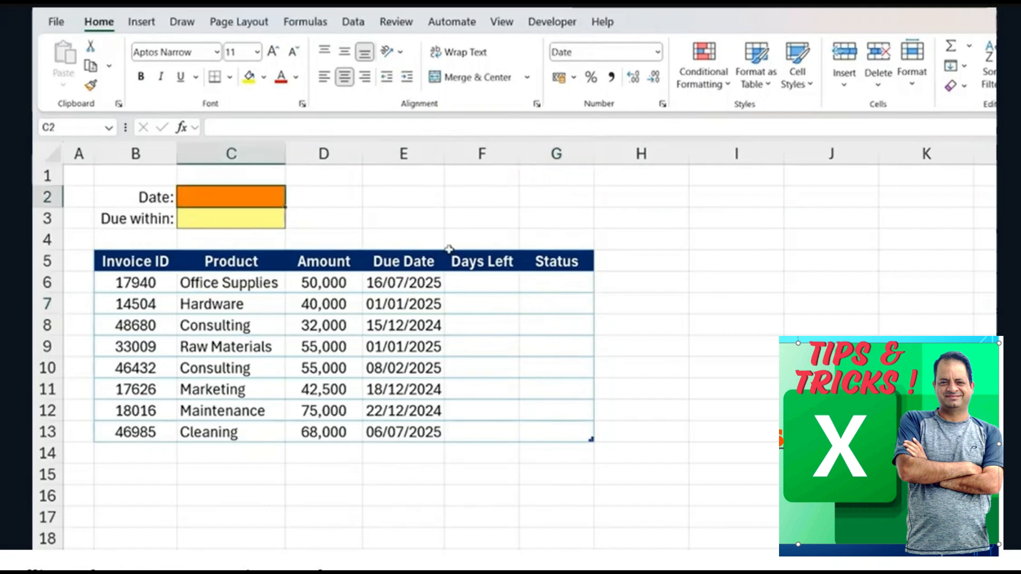
text(=today)
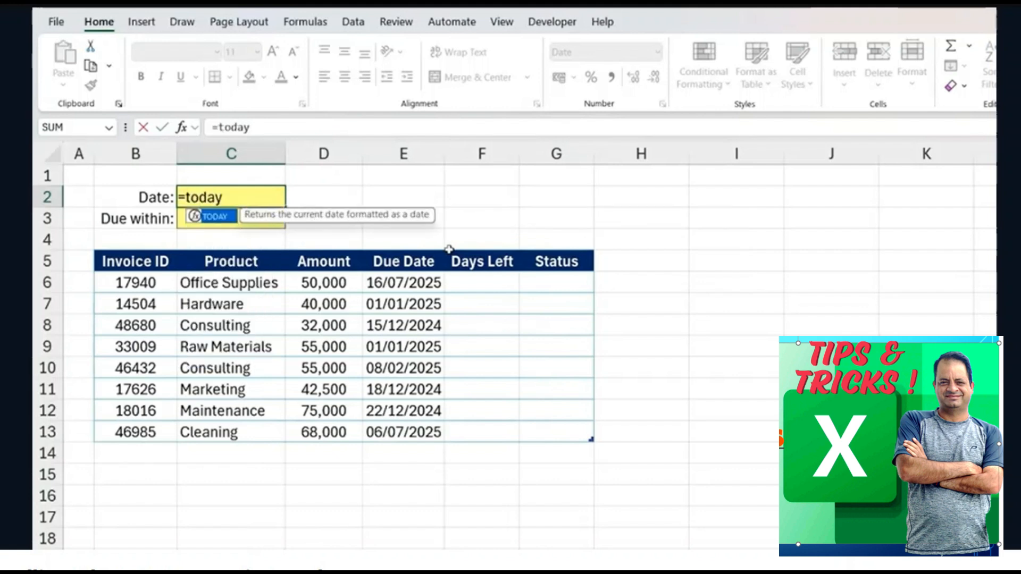
key(Tab)
text())
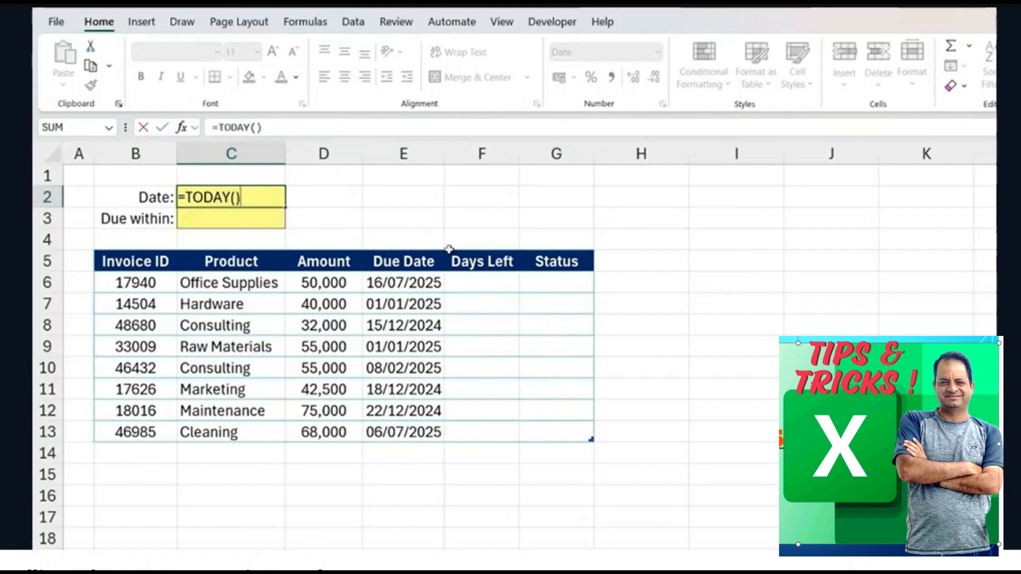
key(Return)
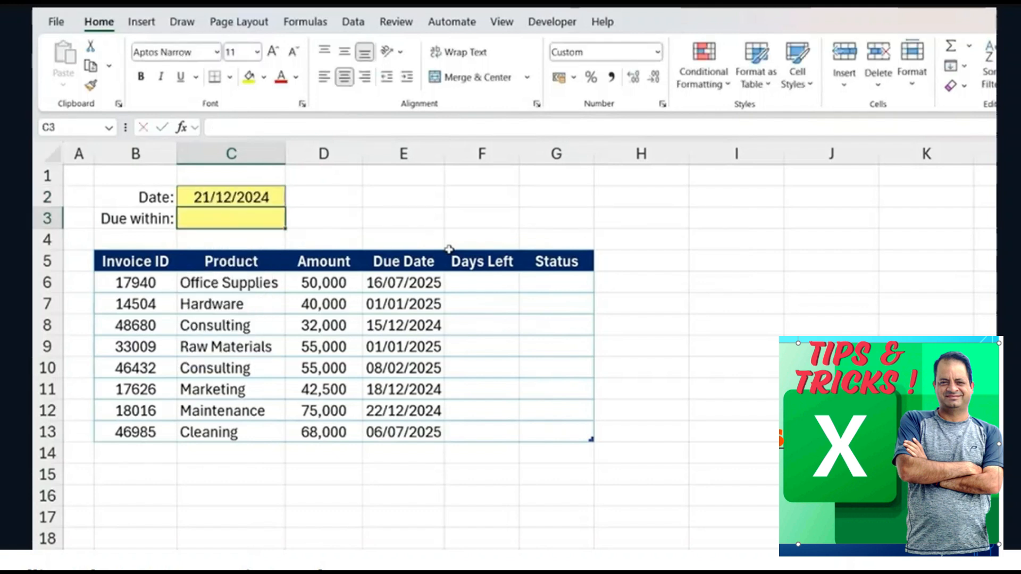
key(Up)
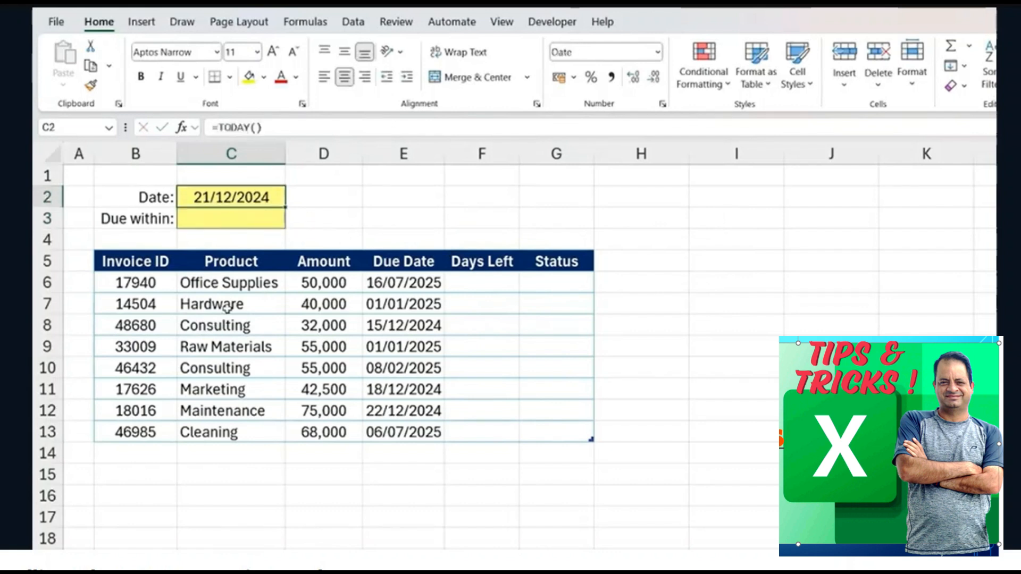
- Calculate the Days Left column from F6 with =E6-$C$2, using an absolute reference to the date cell
click(486, 287)
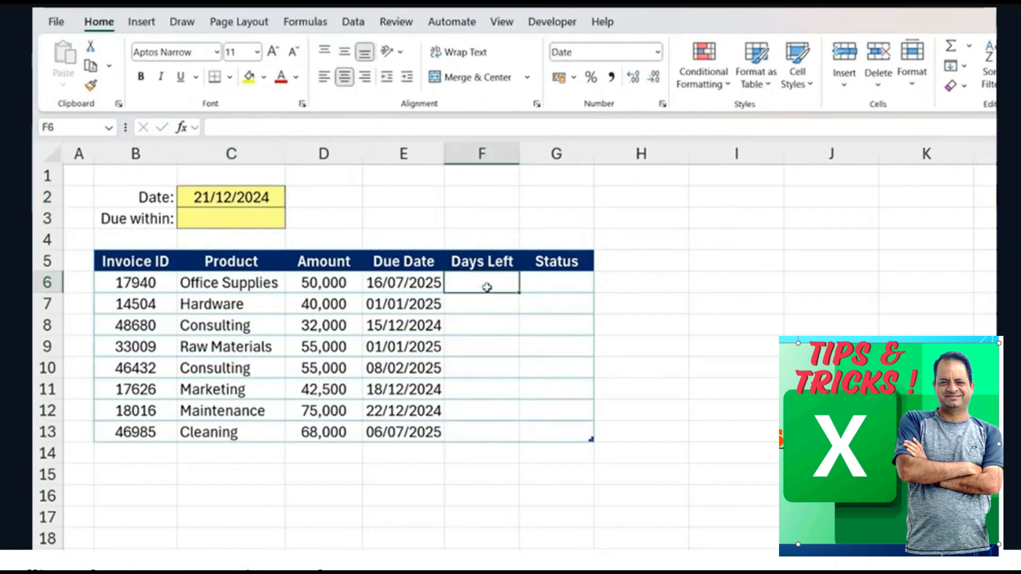
text(=)
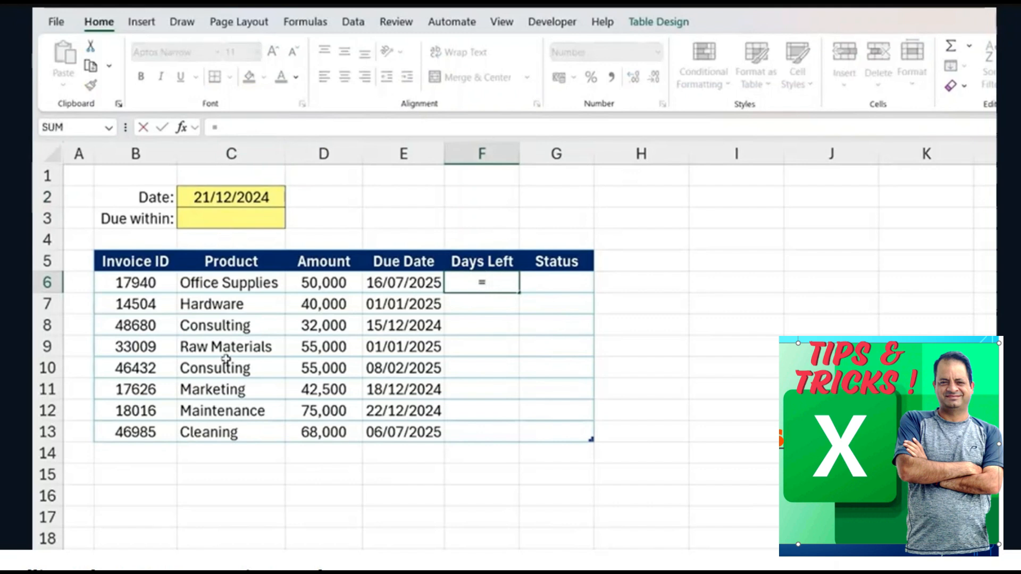
key(Left)
text(-)
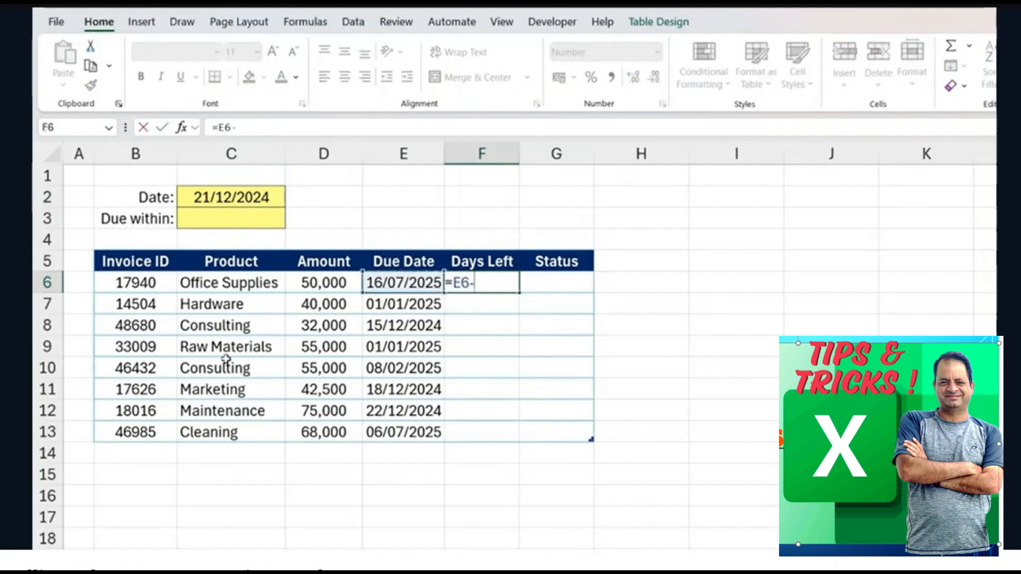
click(229, 199)
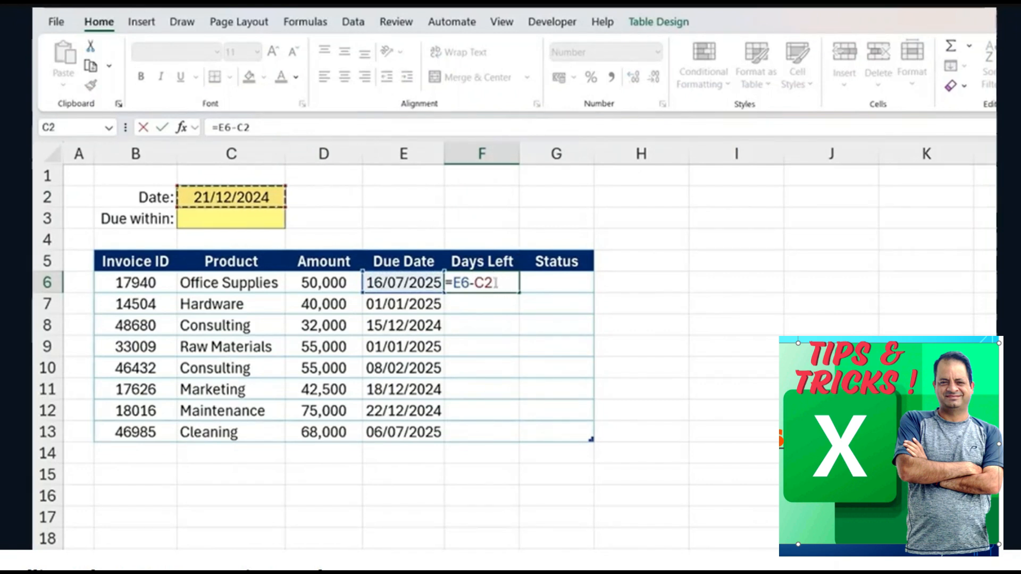
key(F4)
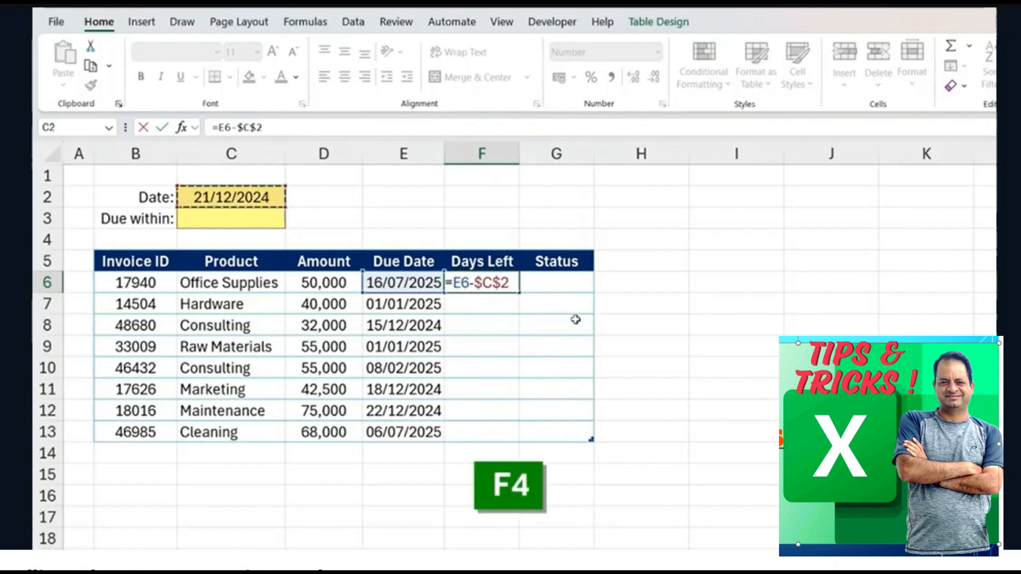
key(Return)
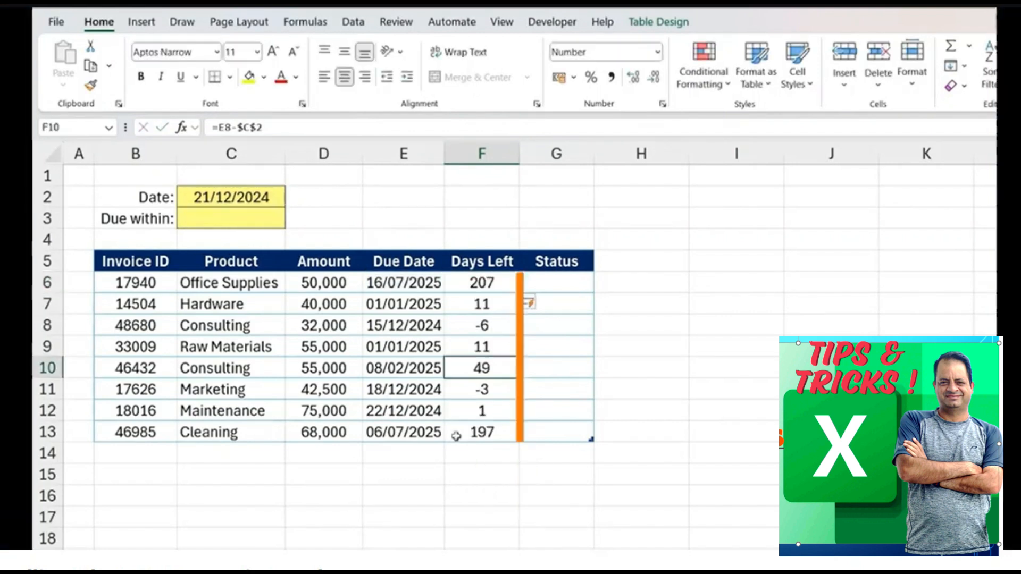
- Set the Due within value in C3 to 7
click(556, 283)
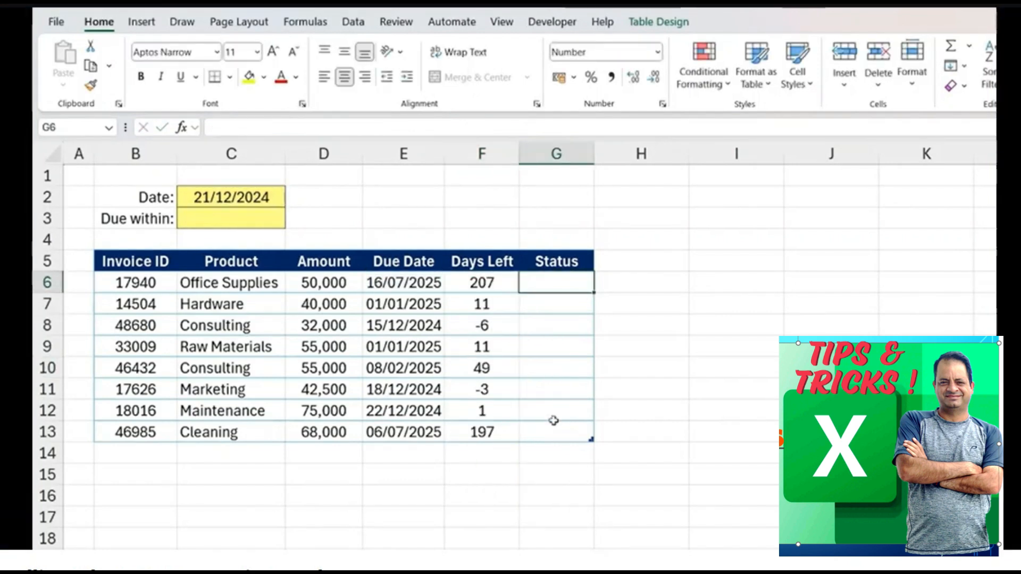
click(196, 216)
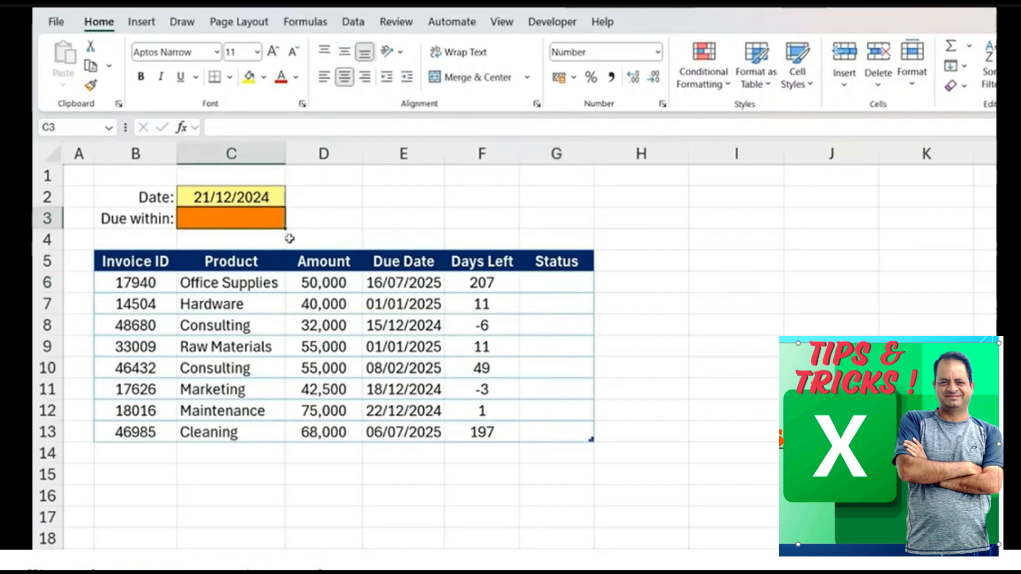
text(7)
key(Return)
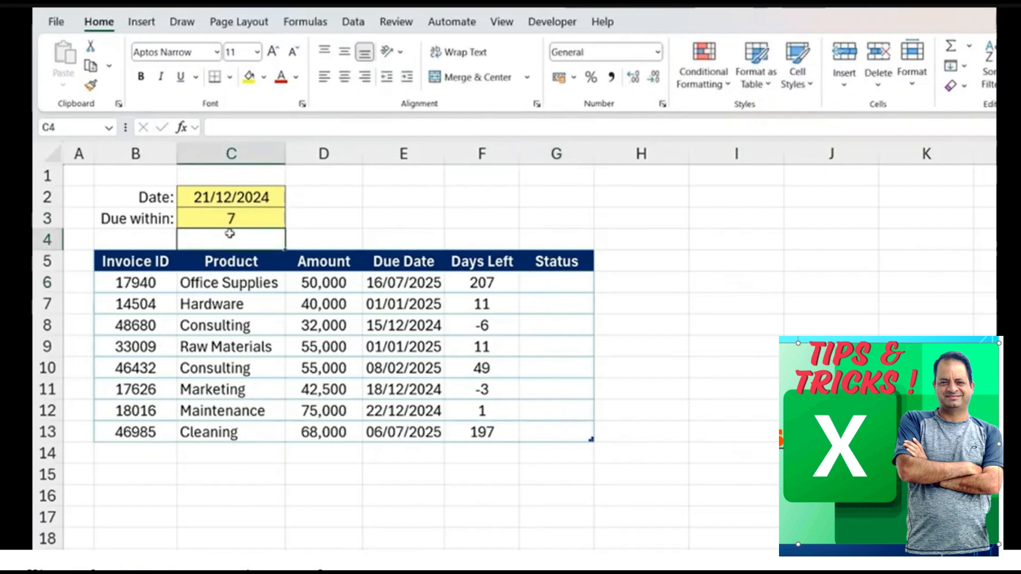
click(212, 227)
- Begin an IFS formula in Status cell G6 that returns "On Time" when F6>C3
click(541, 279)
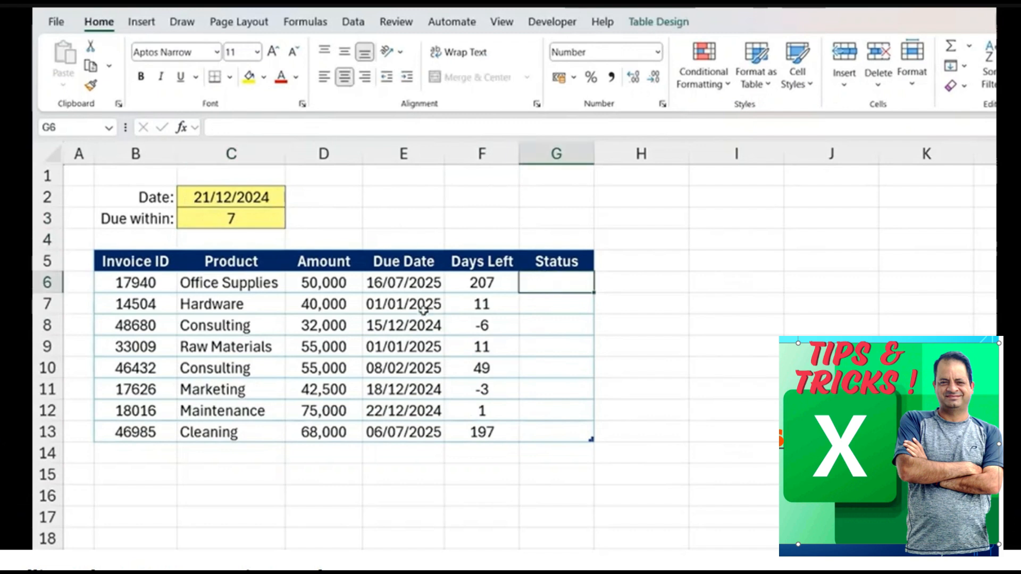
text(=ifs)
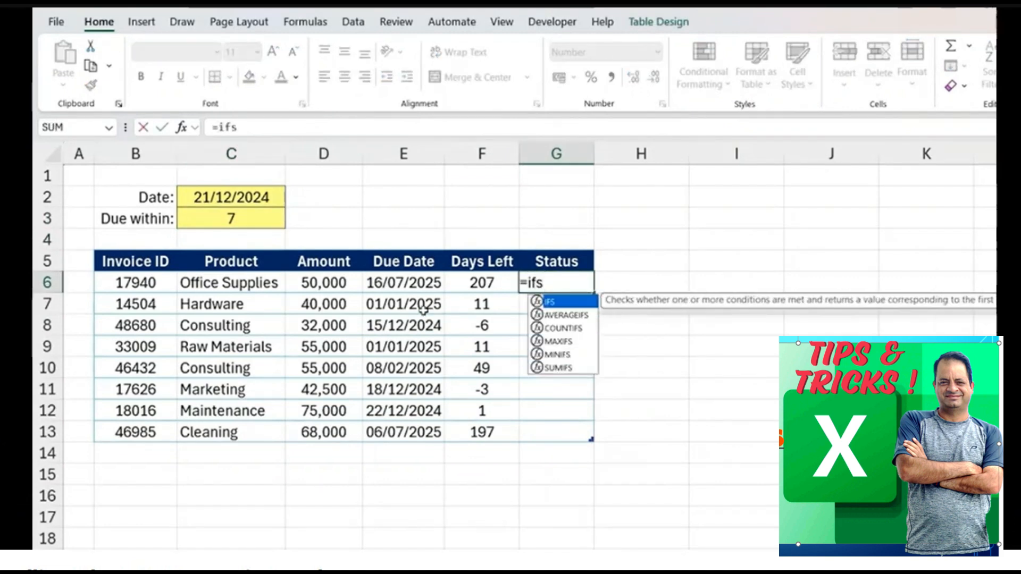
key(Tab)
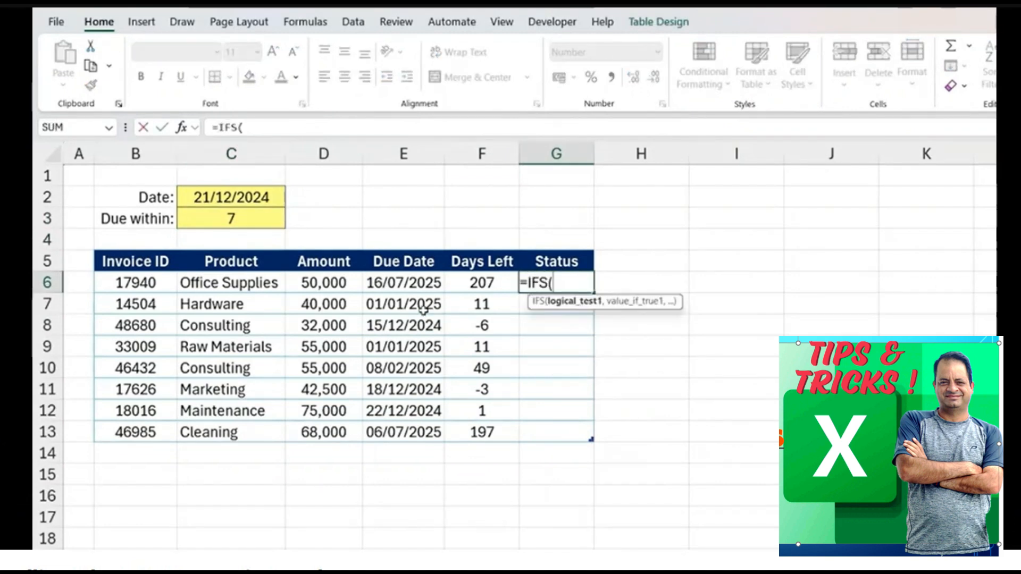
click(474, 280)
text(>)
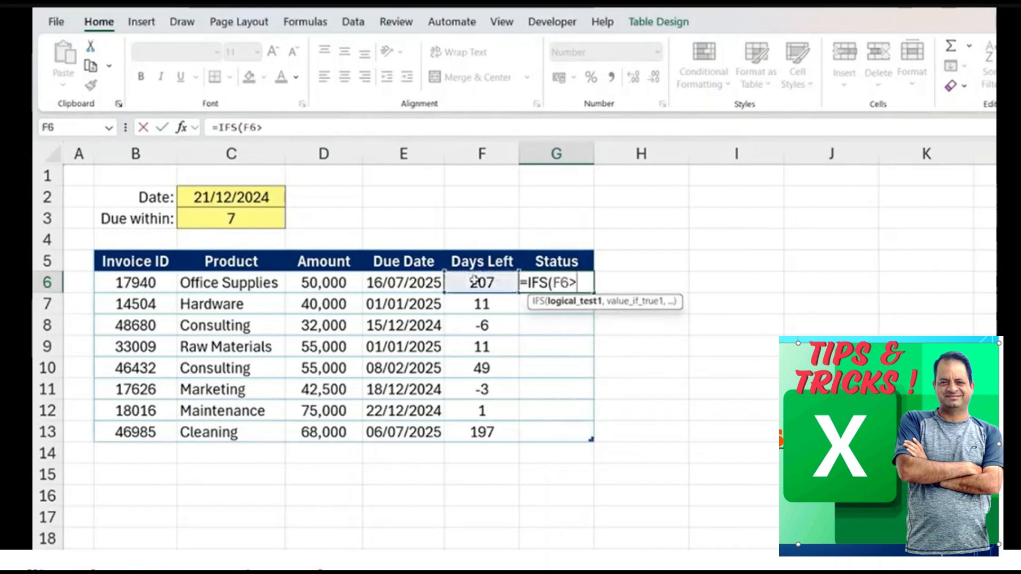
click(212, 221)
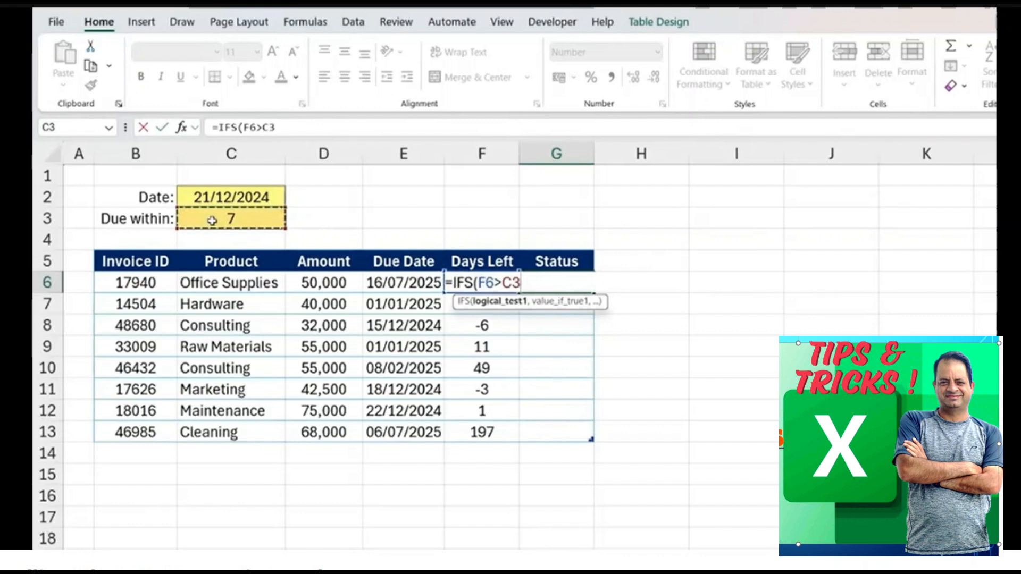
text(,)
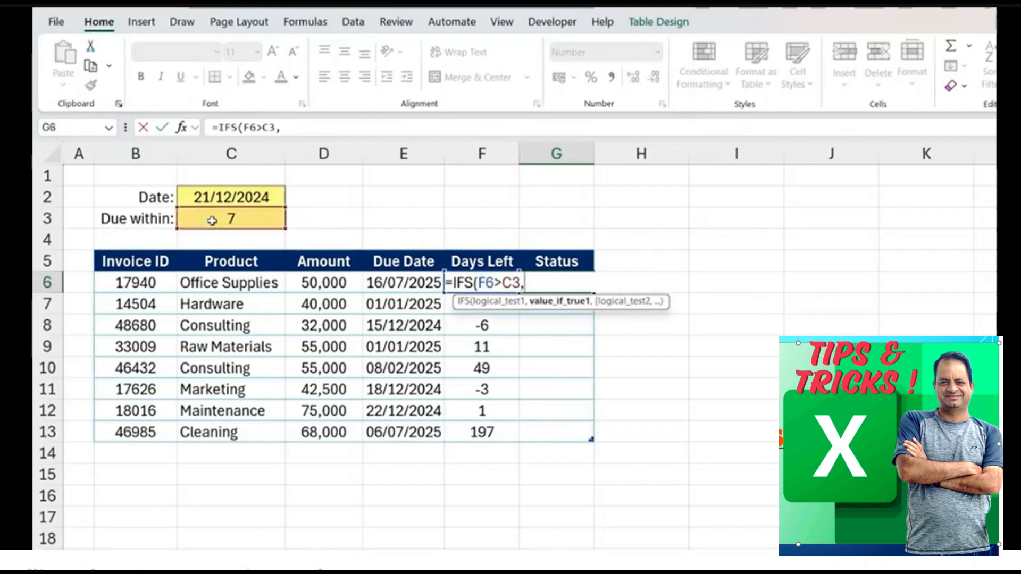
text("On T)
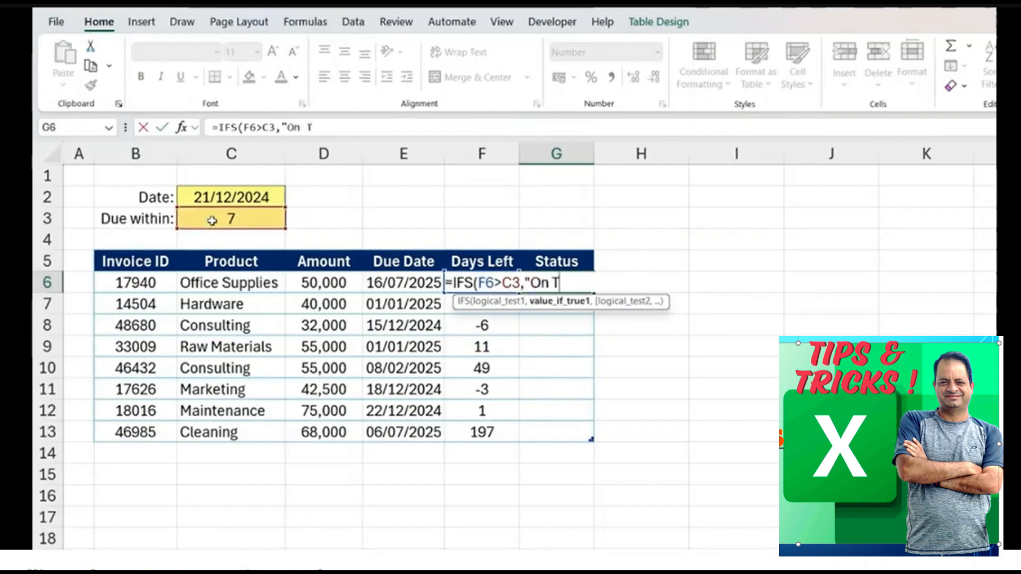
text(ime",)
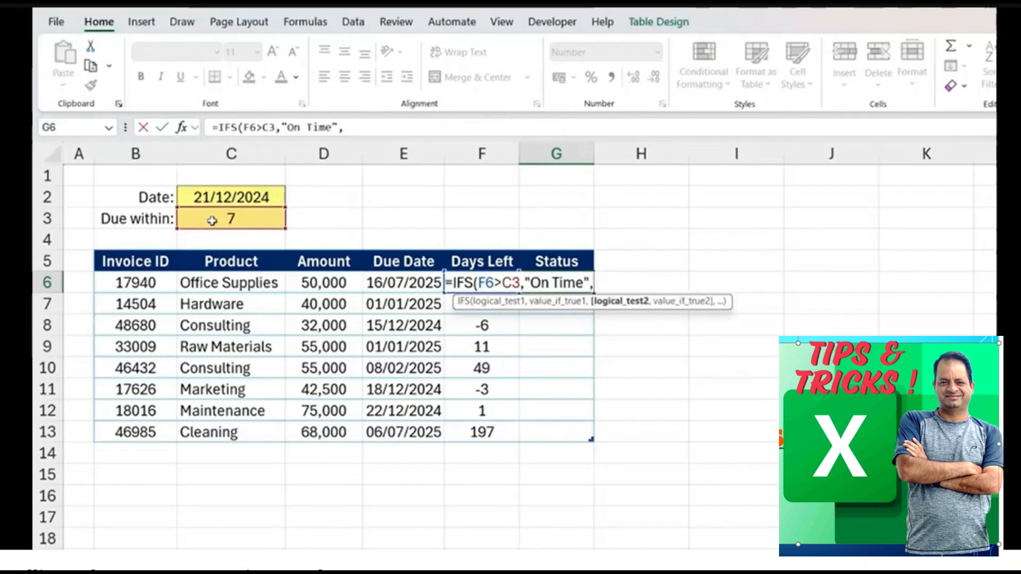
- Add a second IFS condition to the status formula that returns "Pay Now" when F6>0
click(464, 339)
key(Up)
key(Up)
key(Up)
text(>)
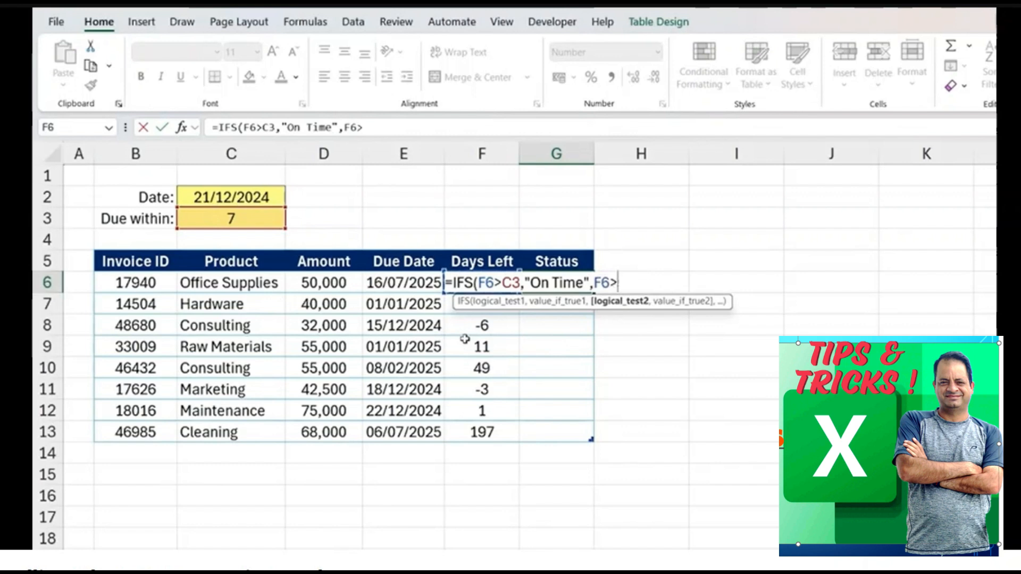
text(0,)
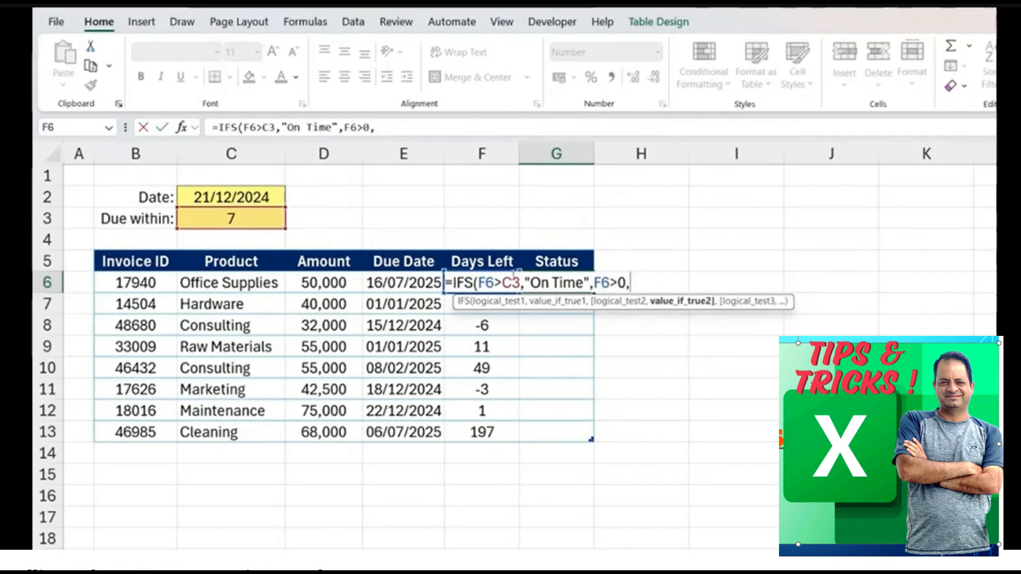
text("Pay Now",)
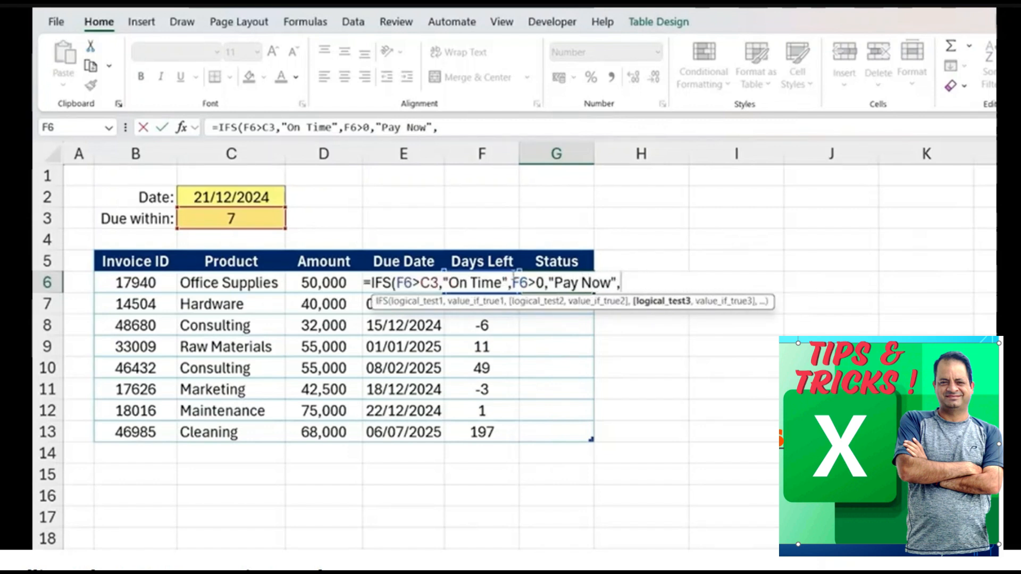
- Add a third IFS condition returning "Past Due" when F6<0, and complete the status formula in G6
click(473, 251)
key(Down)
key(Down)
key(Up)
key(Up)
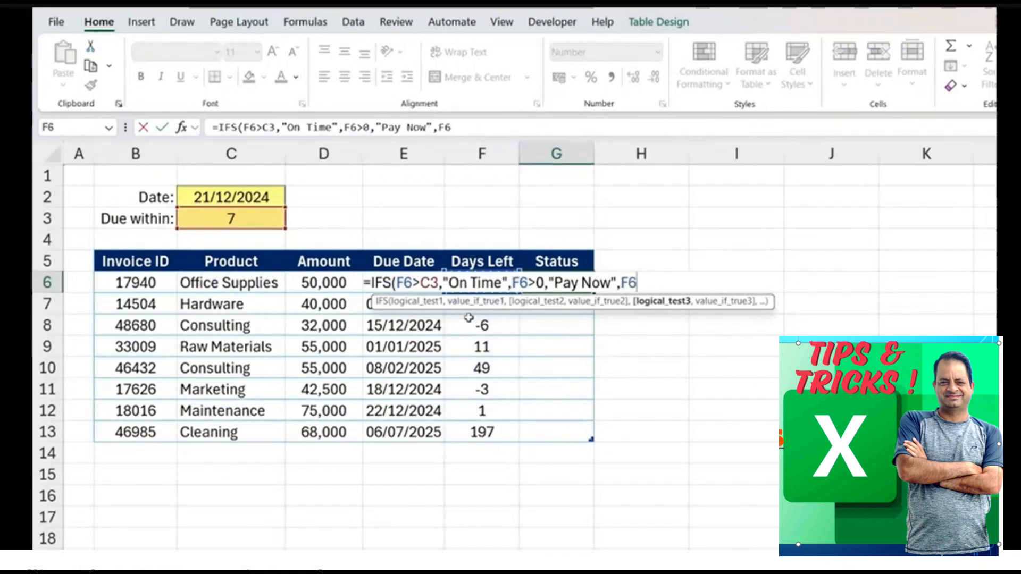
text(<0,)
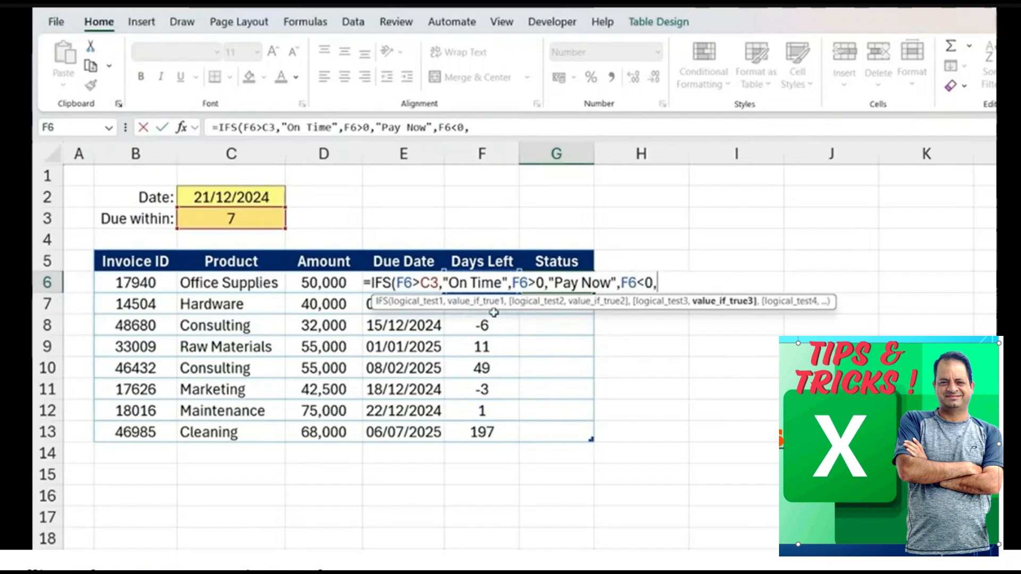
text(")
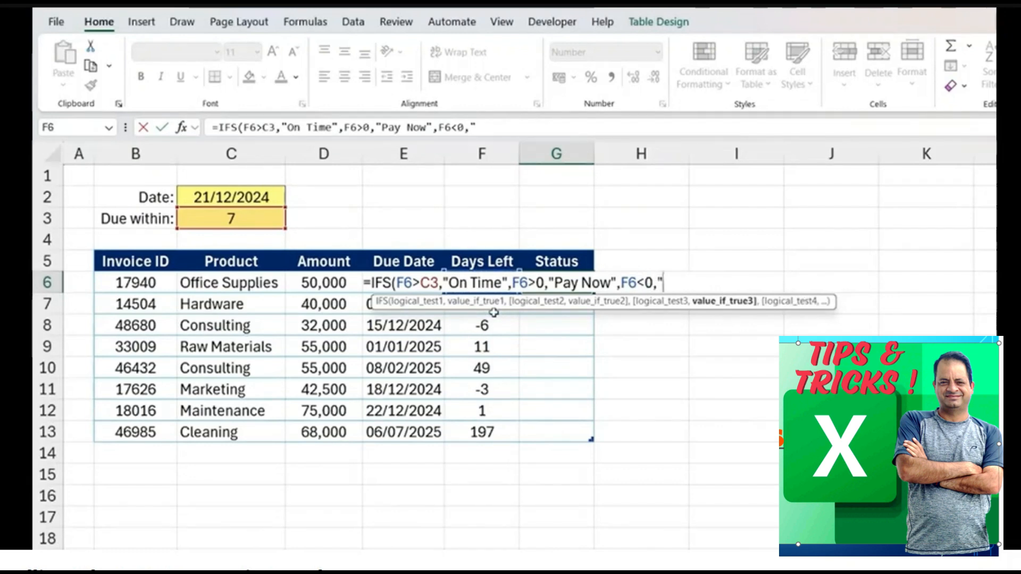
text(Past Due")
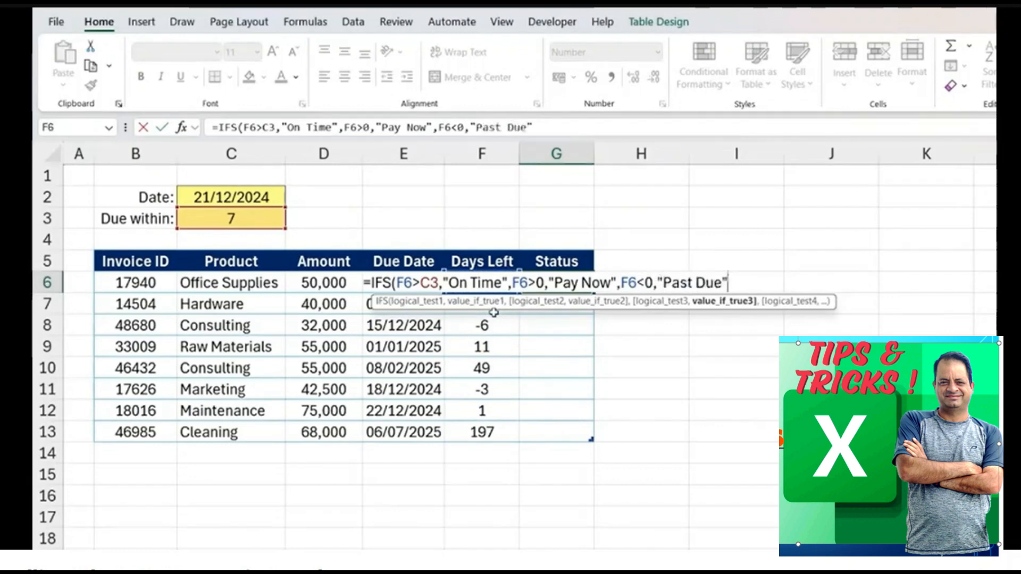
text())
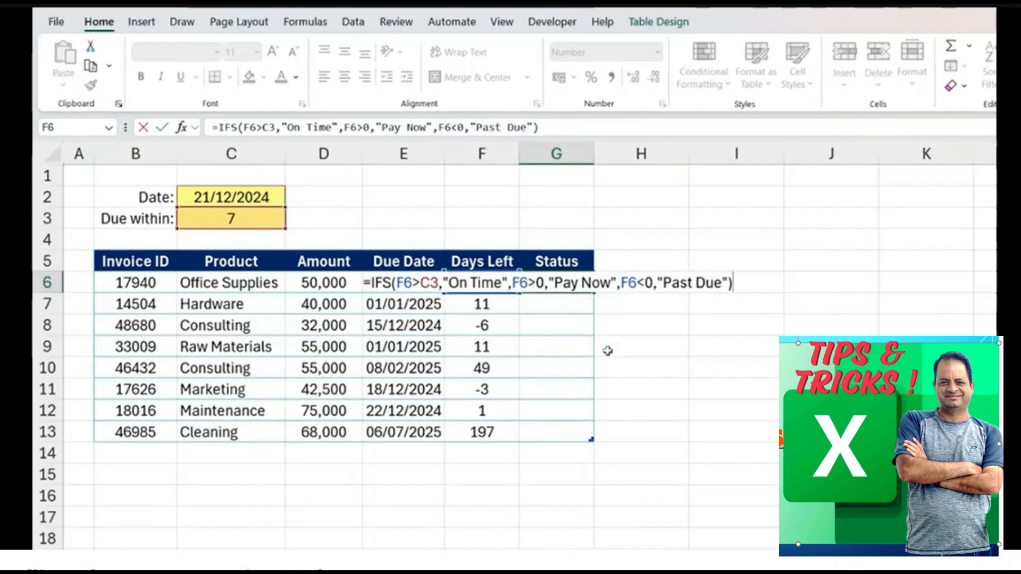
key(Return)
key(Up)
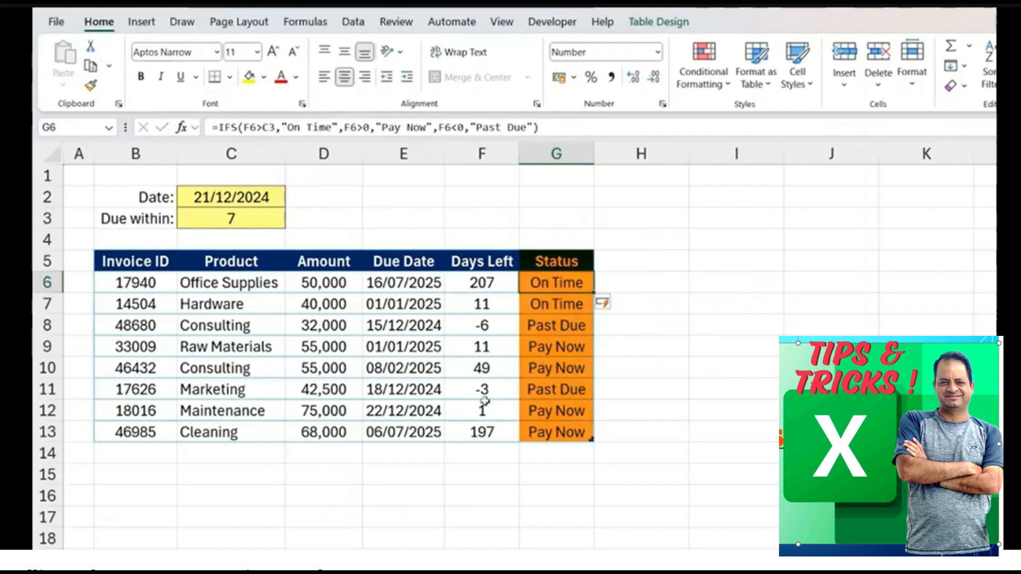
- Compare the Days Left values with the Status results in the first rows of the invoice table
key(Left)
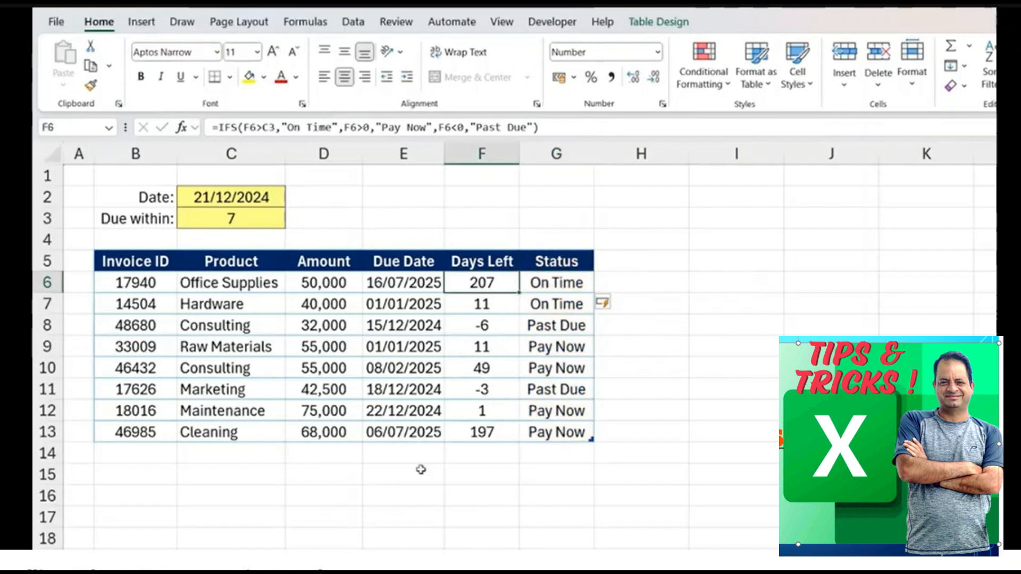
key(shift+Right)
key(shift+Down)
key(Down)
key(Down)
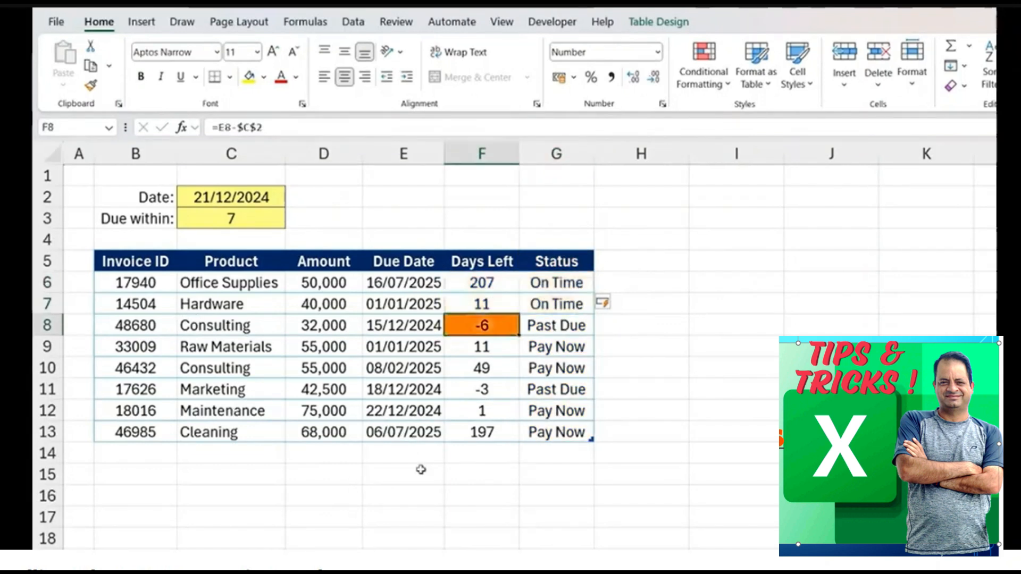
key(Right)
key(Down)
key(Left)
key(Right)
key(Up)
key(Up)
key(Up)
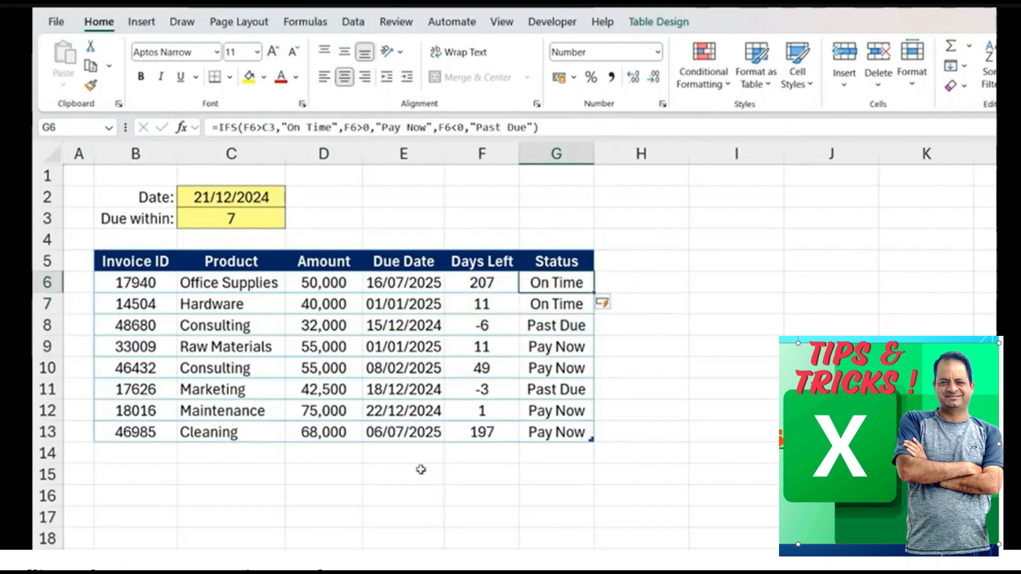
- Inspect the cell references used by the status formula in G9
key(Down)
key(Down)
key(Down)
key(F2)
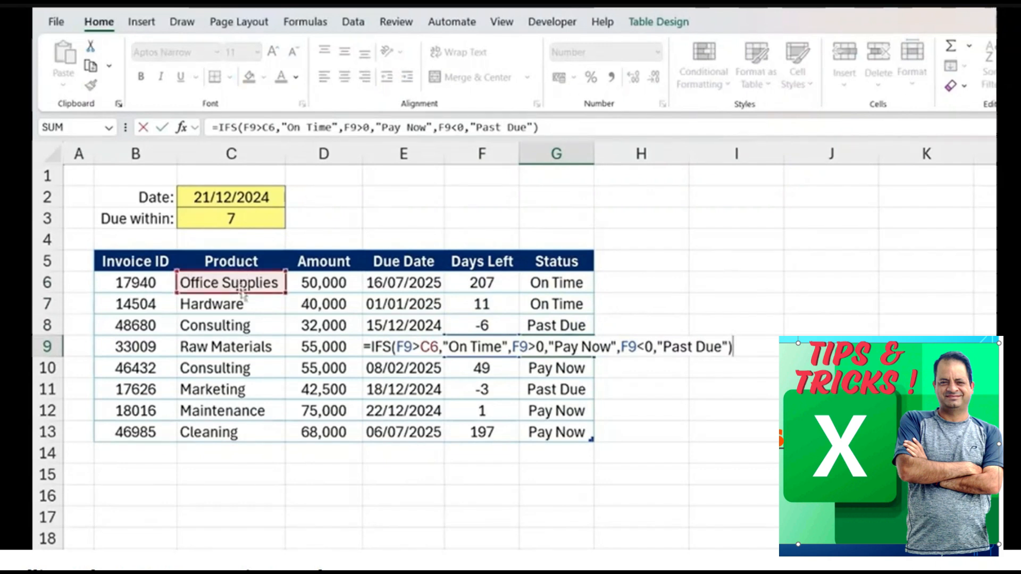
key(ctrl+Return)
key(Down)
- Make the C3 reference absolute as $C$3 in the IFS status formula in G6
key(Up)
key(Up)
key(Up)
key(Up)
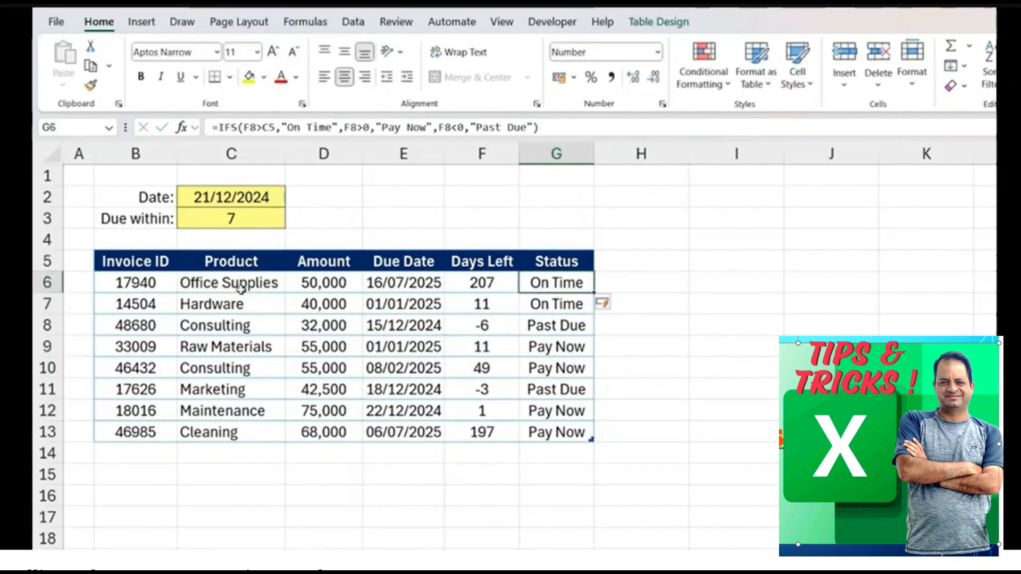
key(F2)
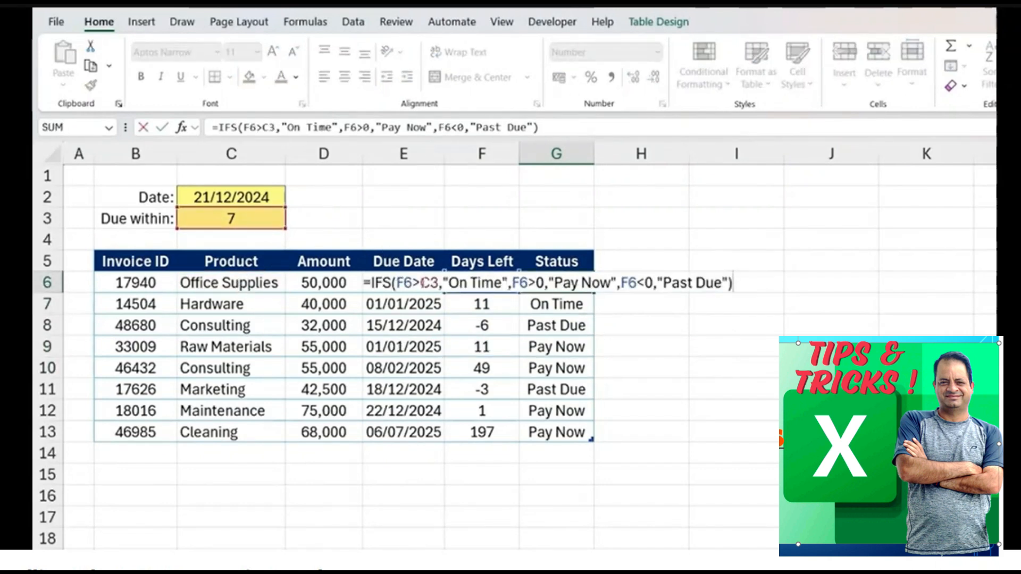
click(424, 284)
drag(421, 284, 439, 283)
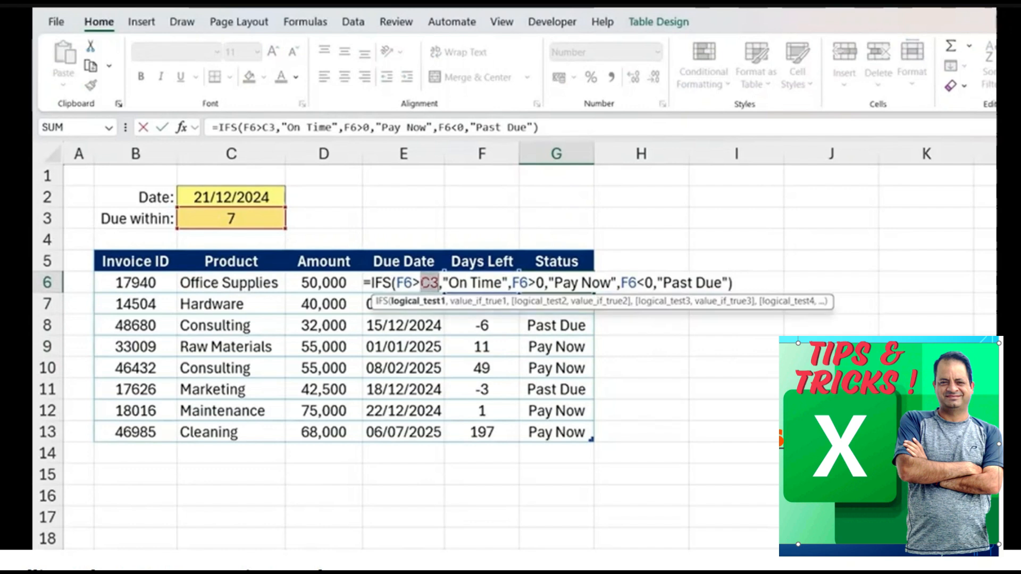
key(F4)
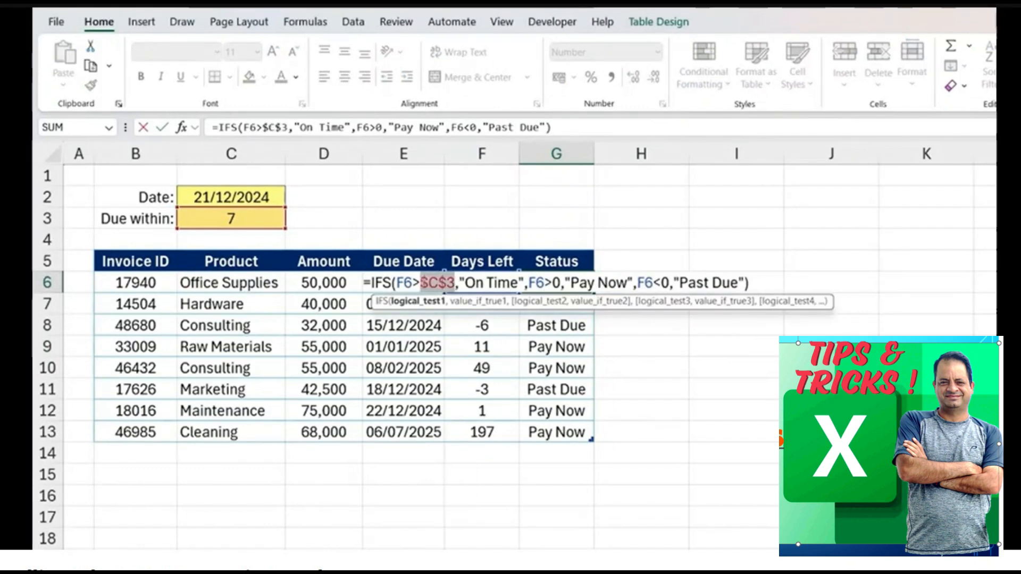
key(Return)
key(Up)
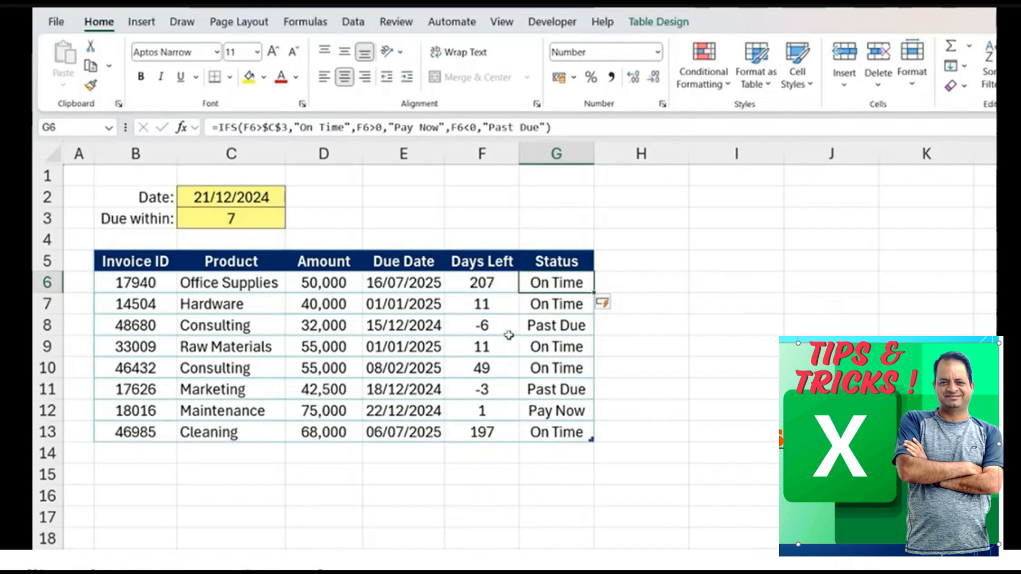
- Check the Days Left and Status pairs in rows 8 and 12 against the Due within limit
key(Down)
key(Down)
key(Left)
key(shift+Right)
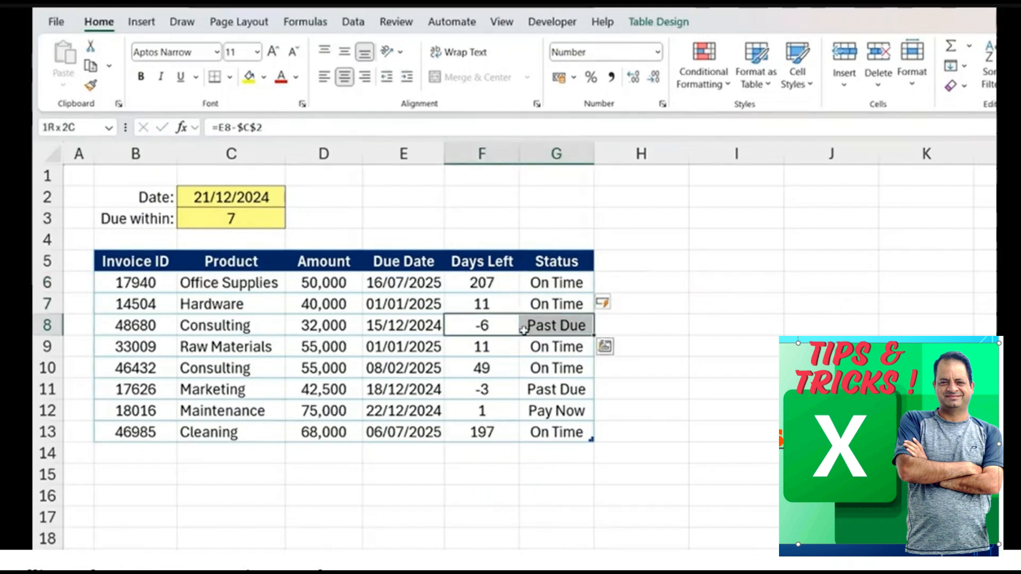
key(Down)
click(489, 411)
drag(488, 410, 532, 411)
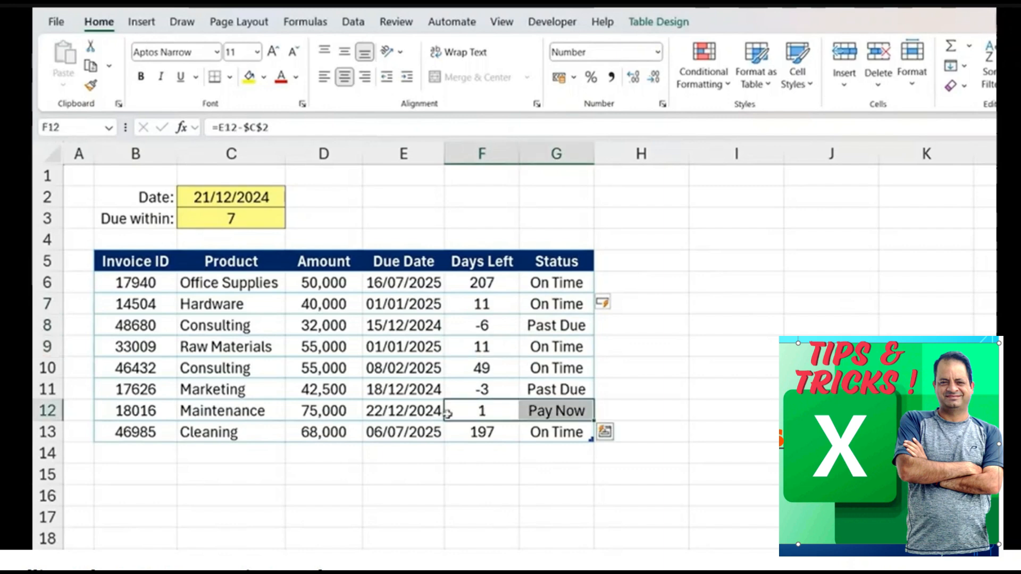
click(552, 416)
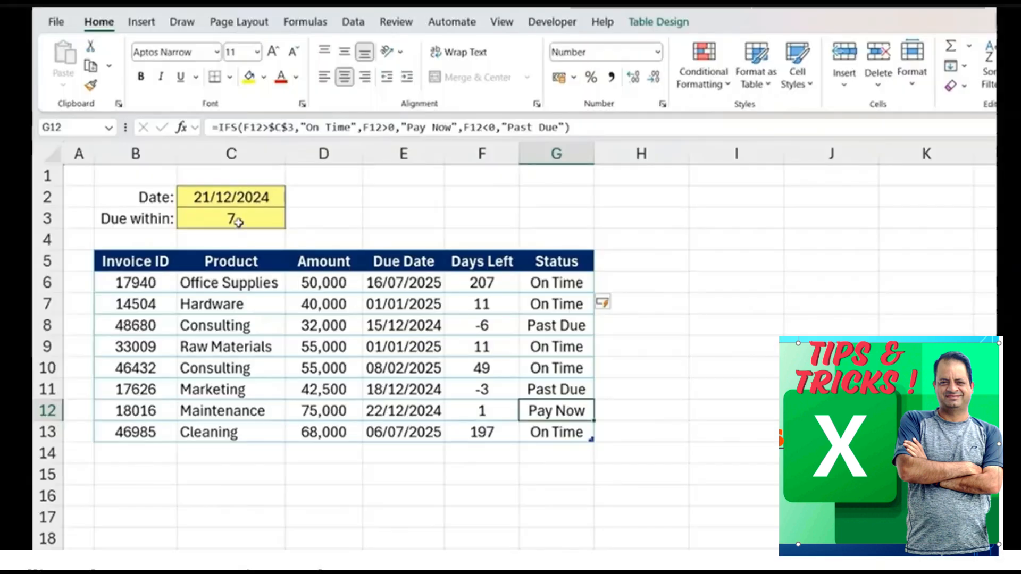
- Set the Due within value in C3 to 14
click(237, 223)
text(14)
key(Return)
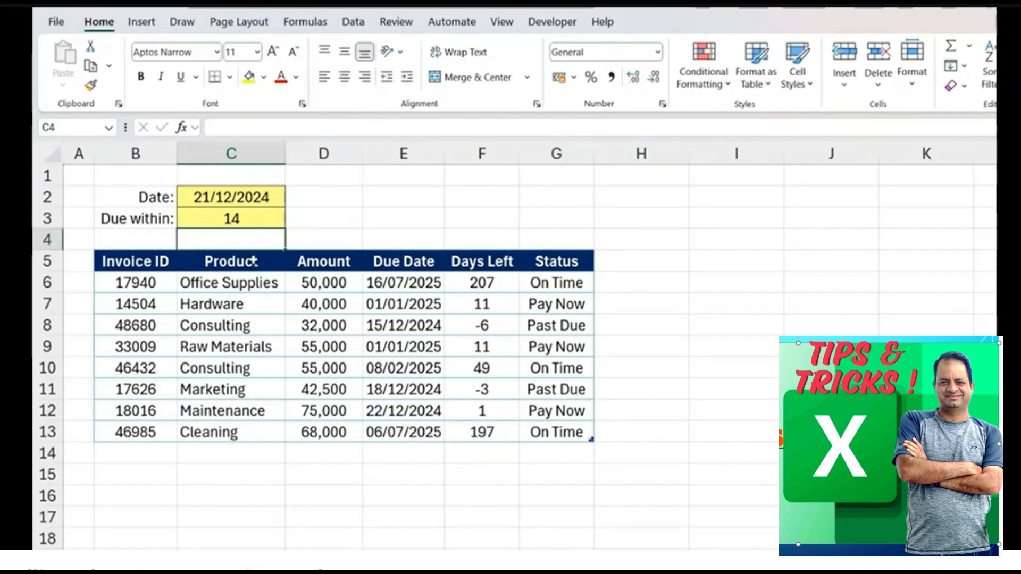
- Apply the custom number format # "Days" to the Due within cell C3
click(183, 222)
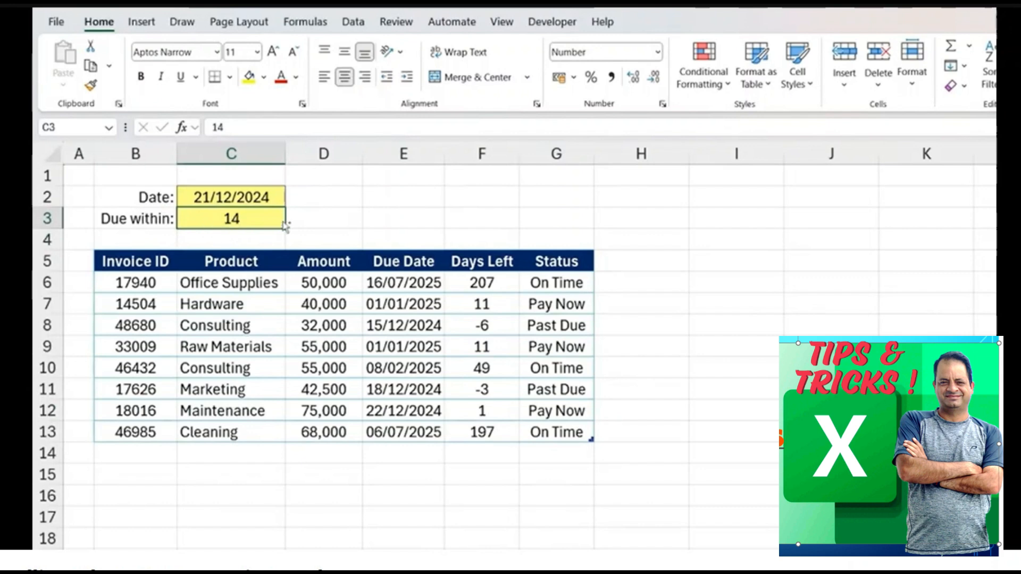
key(ctrl+1)
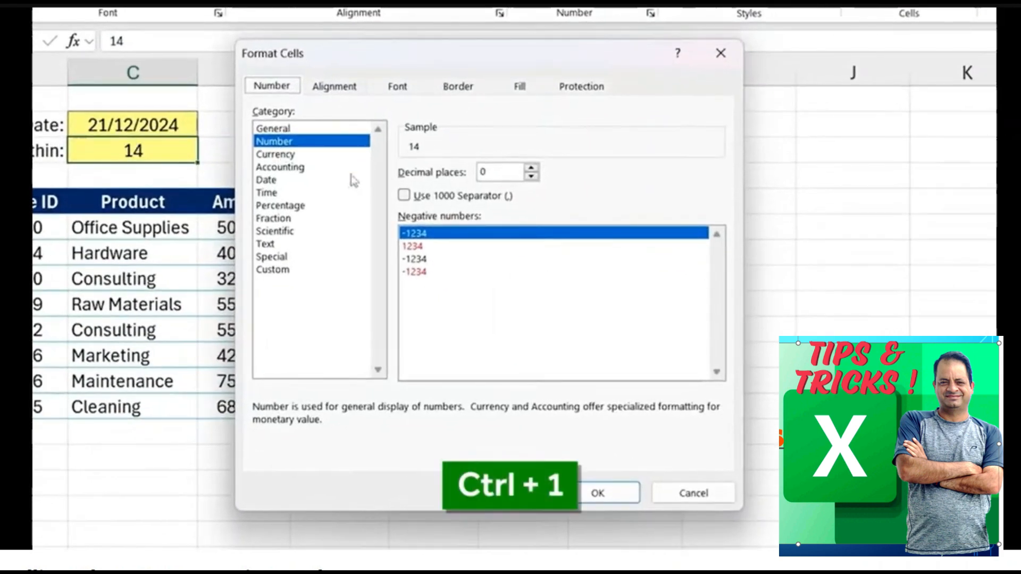
click(303, 268)
click(441, 190)
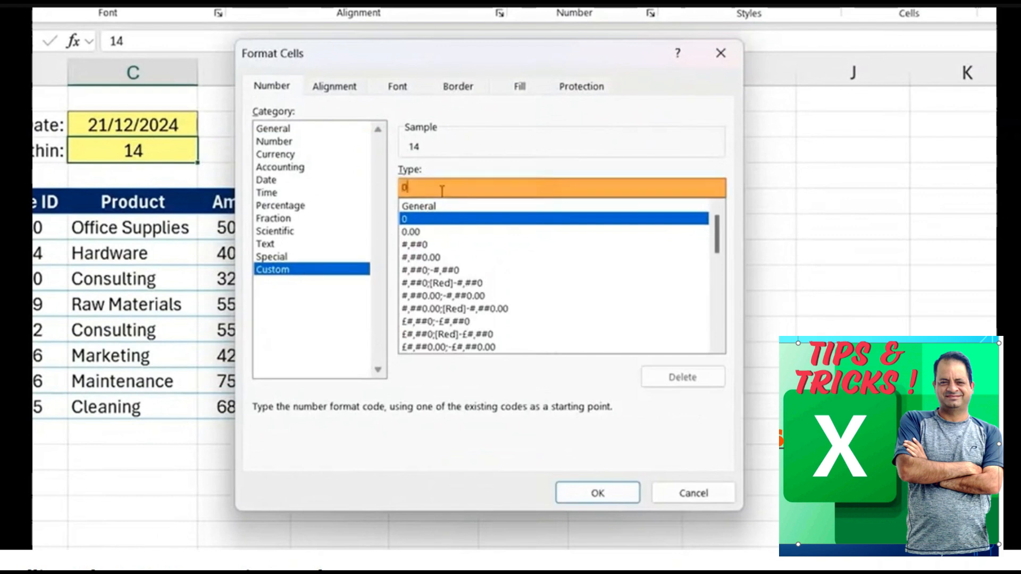
key(BackSpace)
text(# "Days)
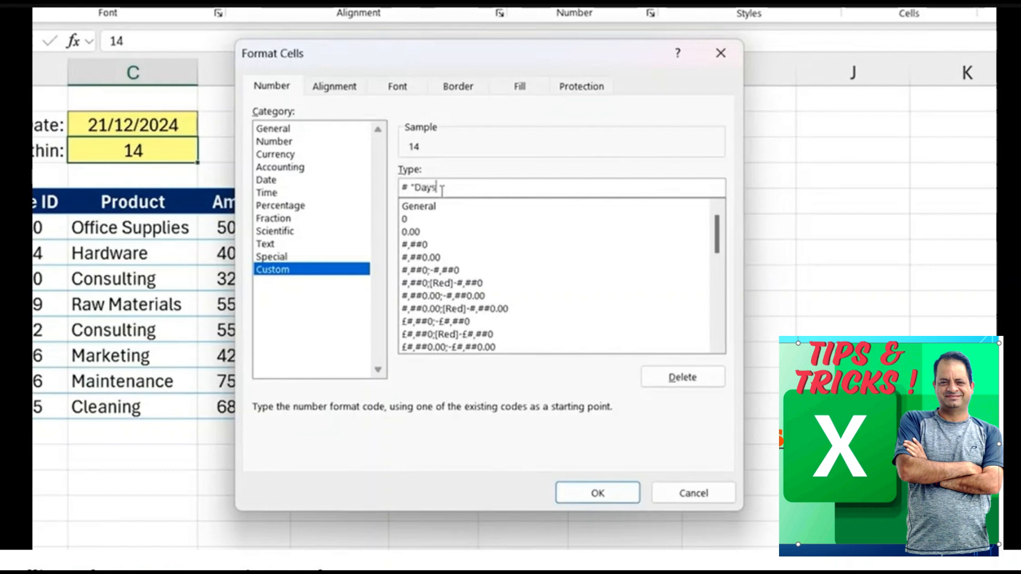
text(")
key(Return)
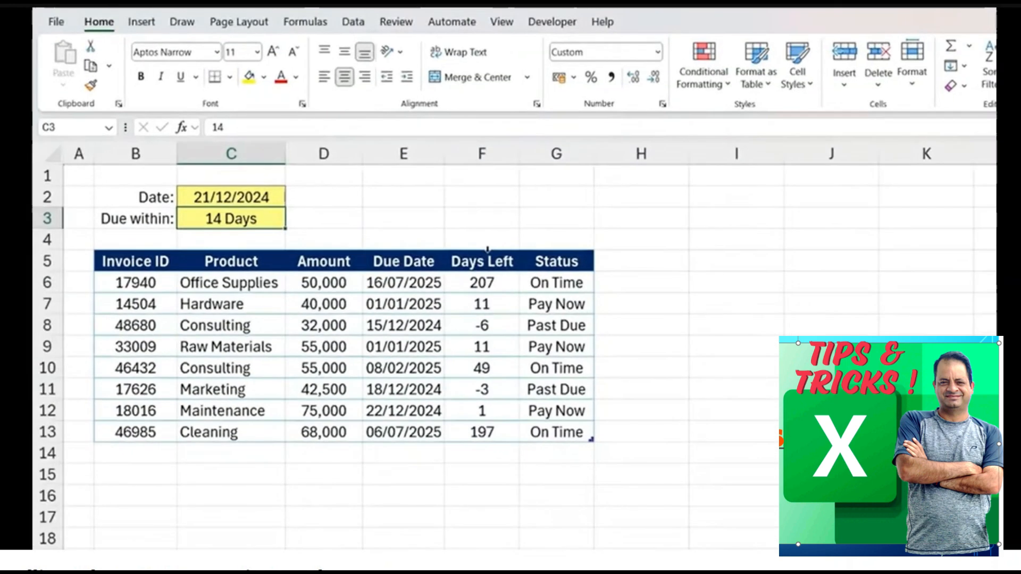
- Test the Due within cell C3 with the values 21 and 1
text(21)
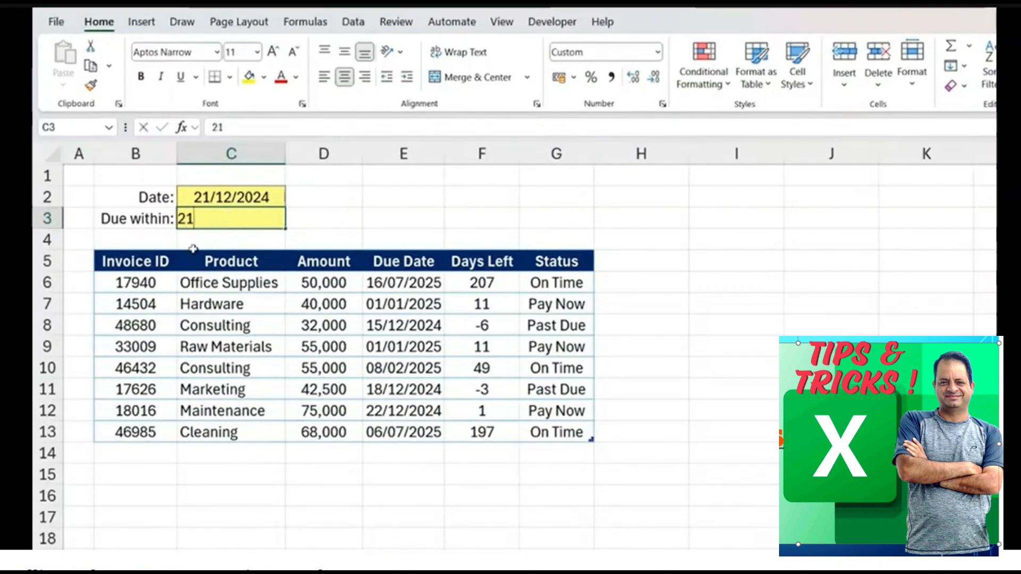
key(Return)
key(Up)
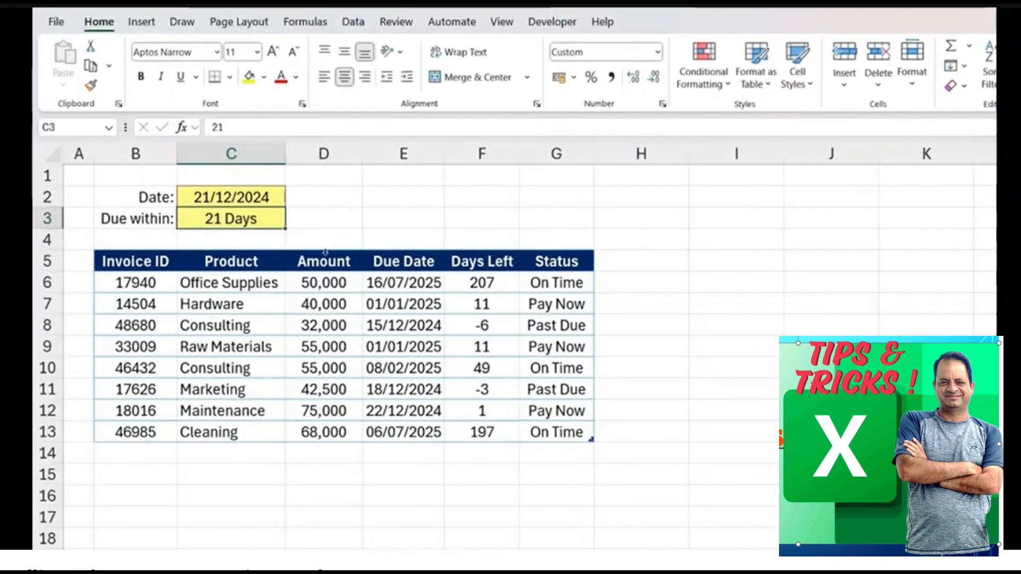
text(1)
key(Return)
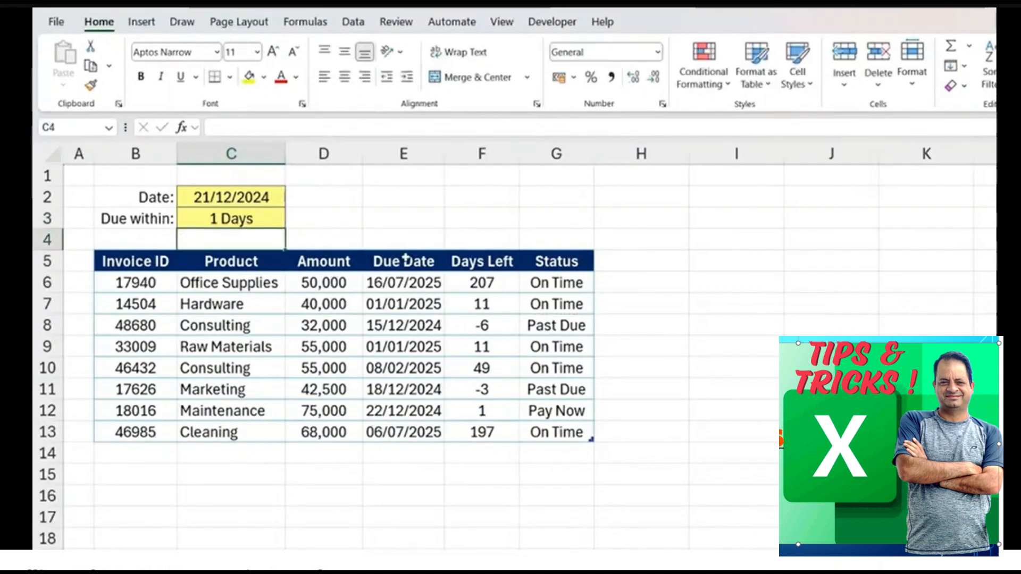
- Set the Due within value in C3 to 7
key(Up)
text(7)
key(Return)
key(Return)
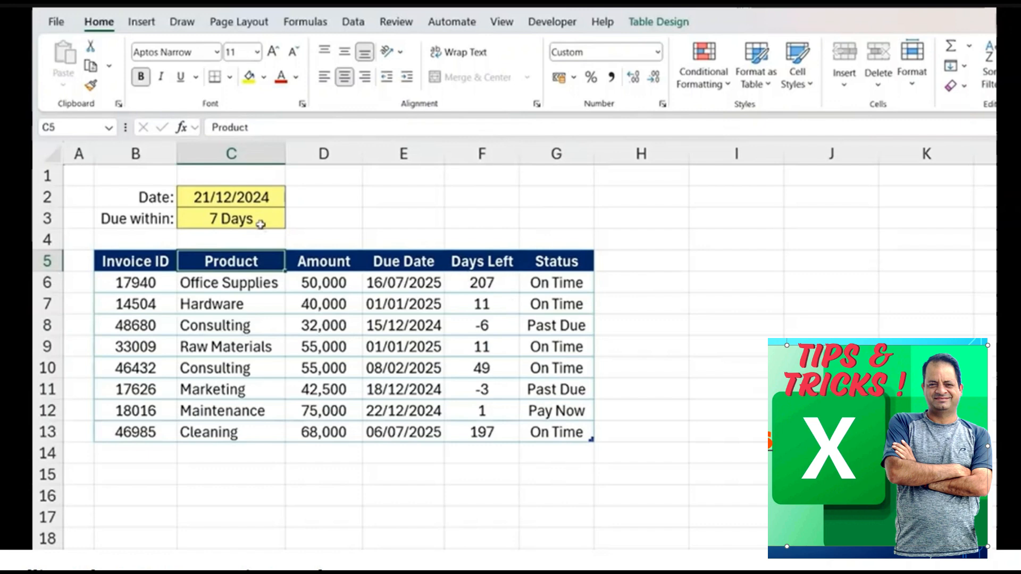
click(260, 224)
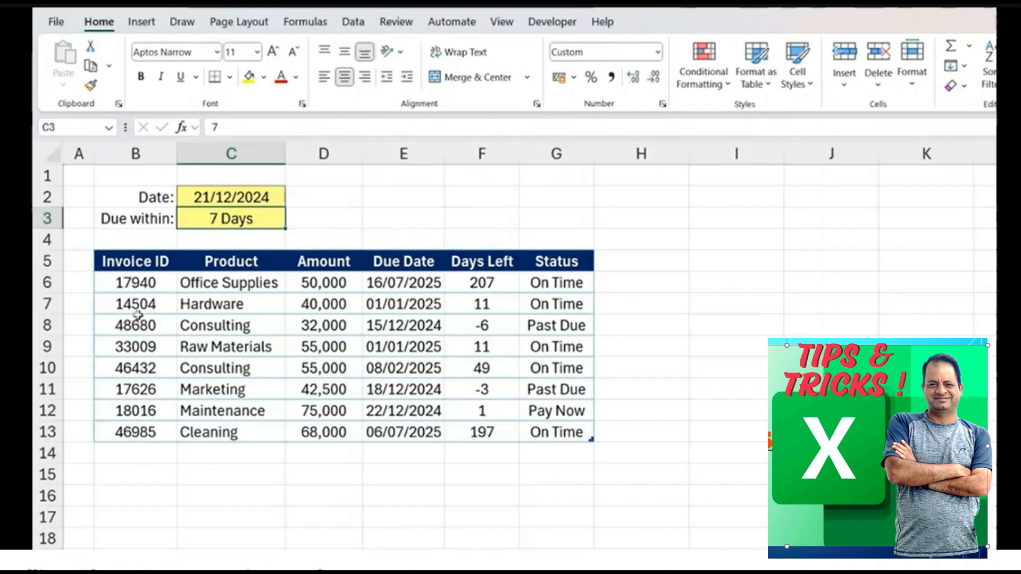
- Start a new formula-based conditional formatting rule for the invoice data in B6:G13
click(159, 279)
key(ctrl+shift+Down)
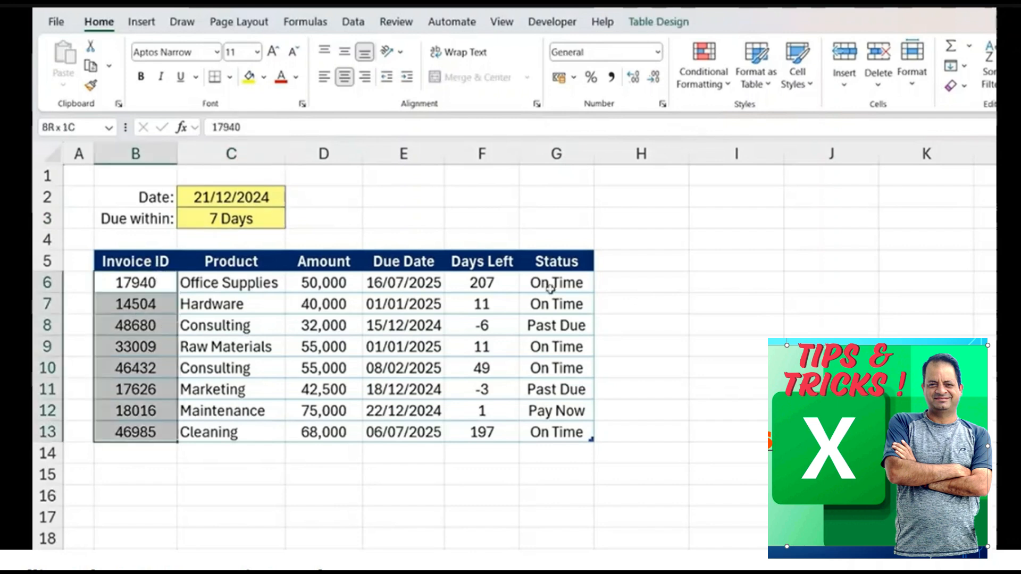
key(ctrl+shift+Right)
key(Left)
key(Right)
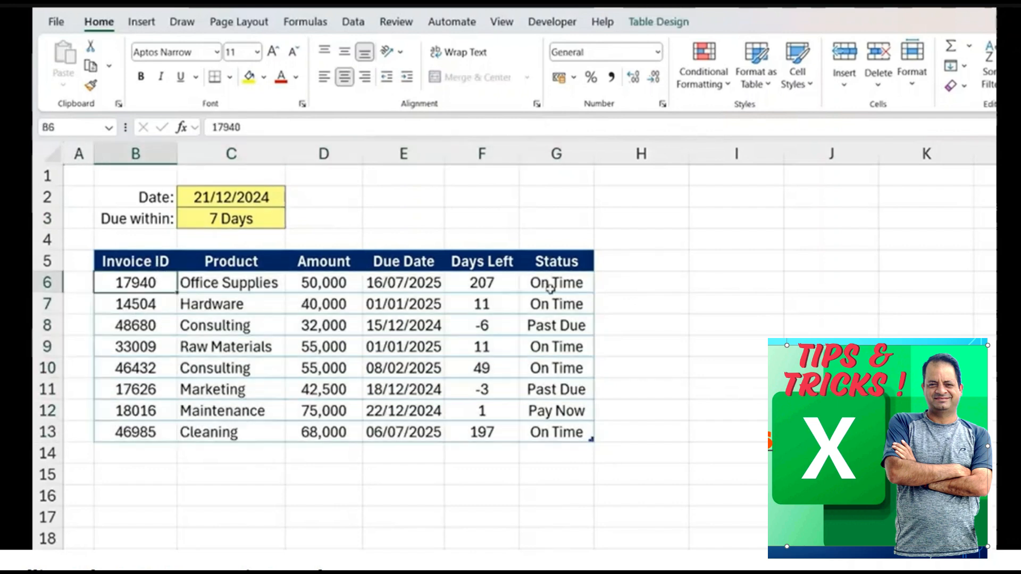
key(ctrl+shift+Down)
key(ctrl+shift+Right)
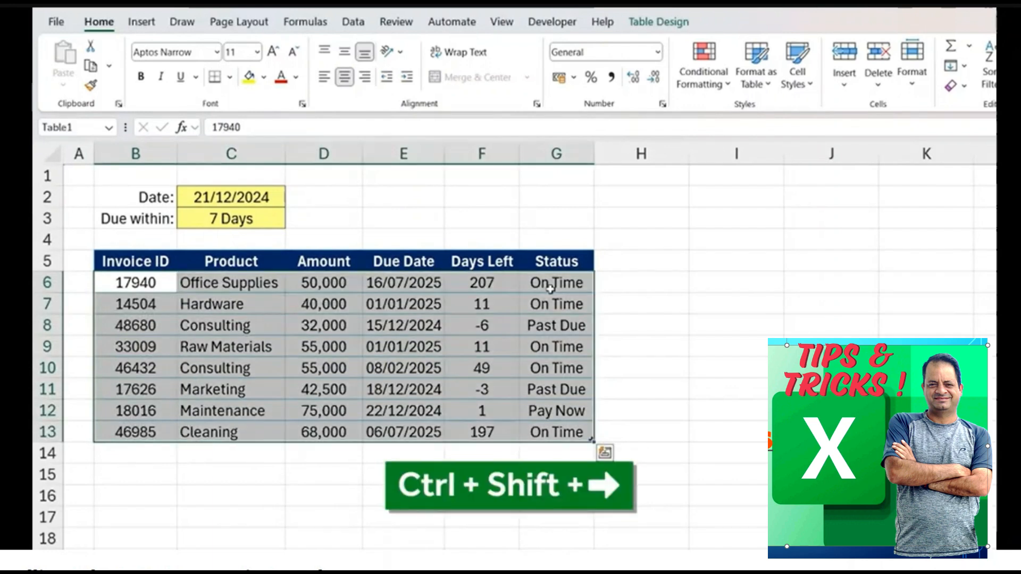
click(716, 80)
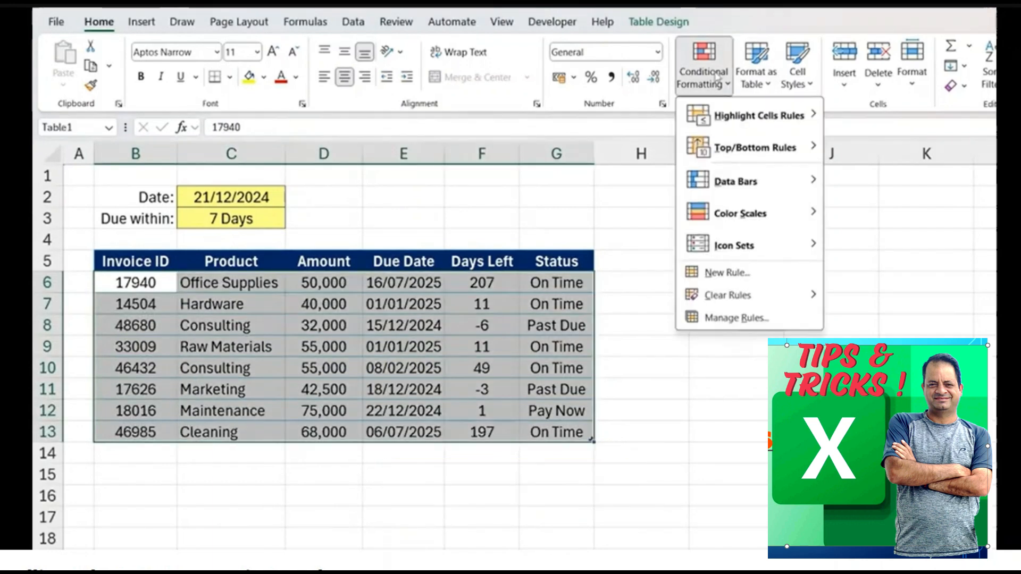
click(742, 273)
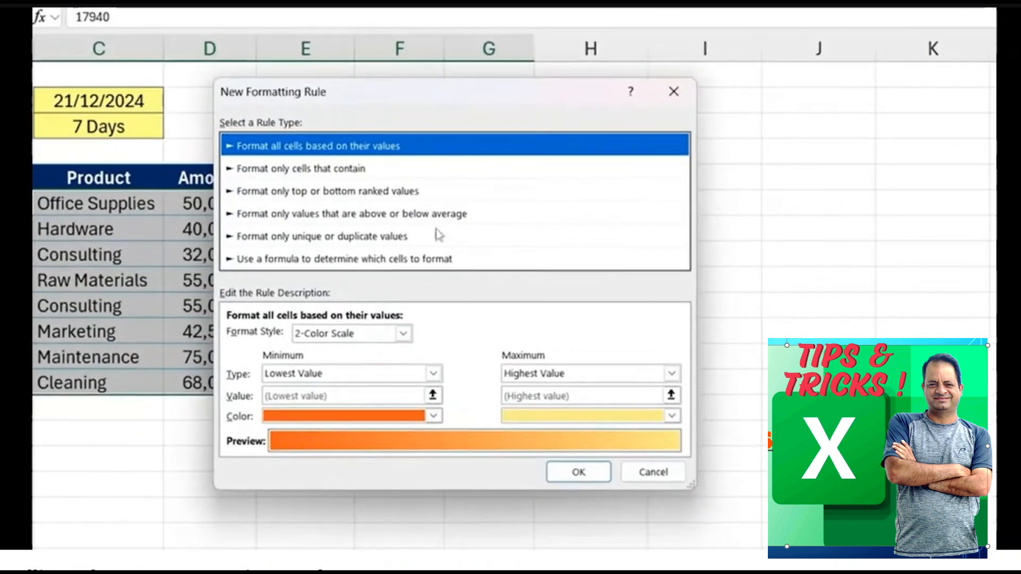
click(317, 261)
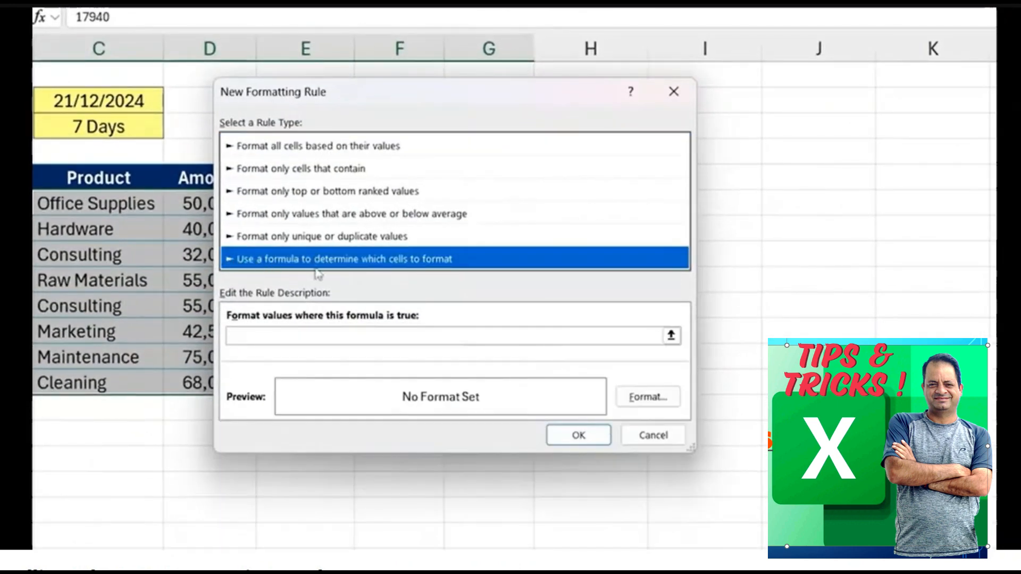
drag(354, 94, 690, 146)
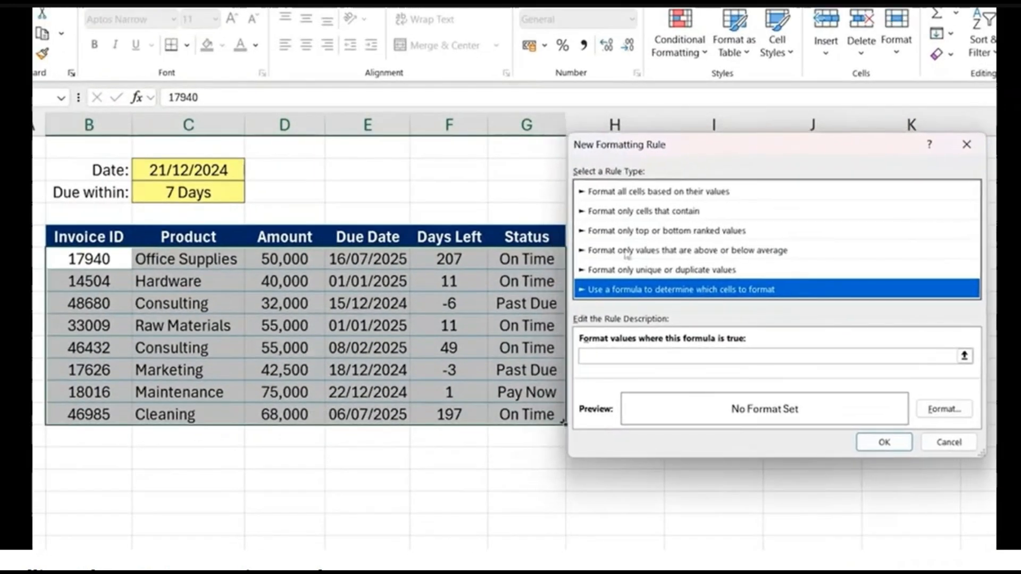
- Enter =$G6="Past Due" as the rule formula, with only the column reference locked
click(623, 355)
click(511, 259)
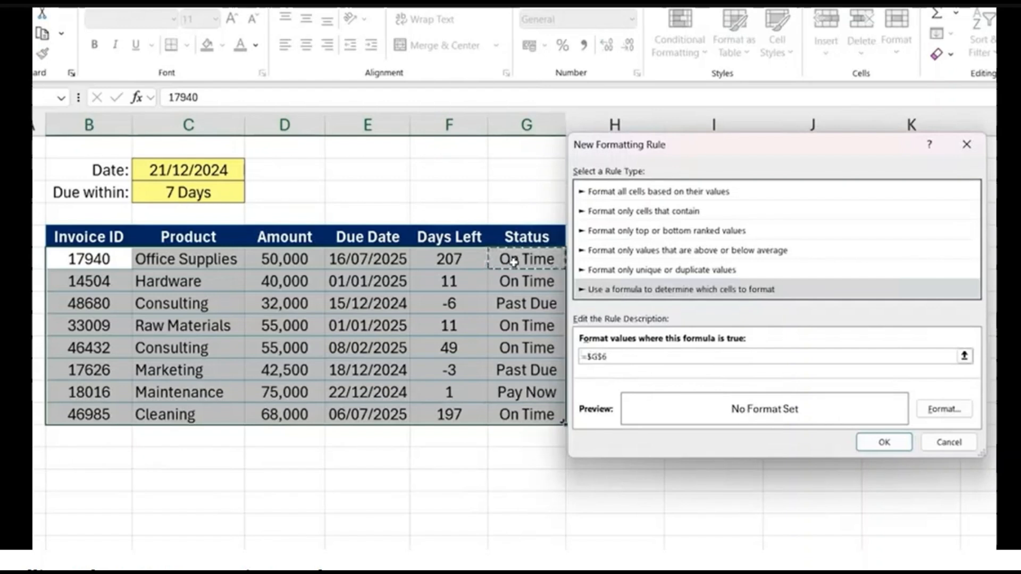
click(629, 354)
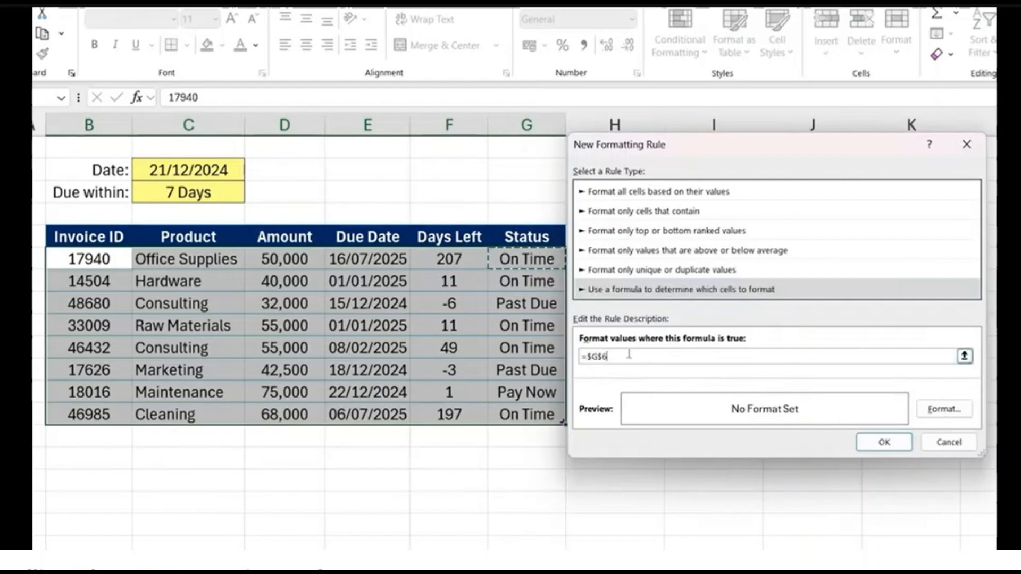
text(="Past Due)
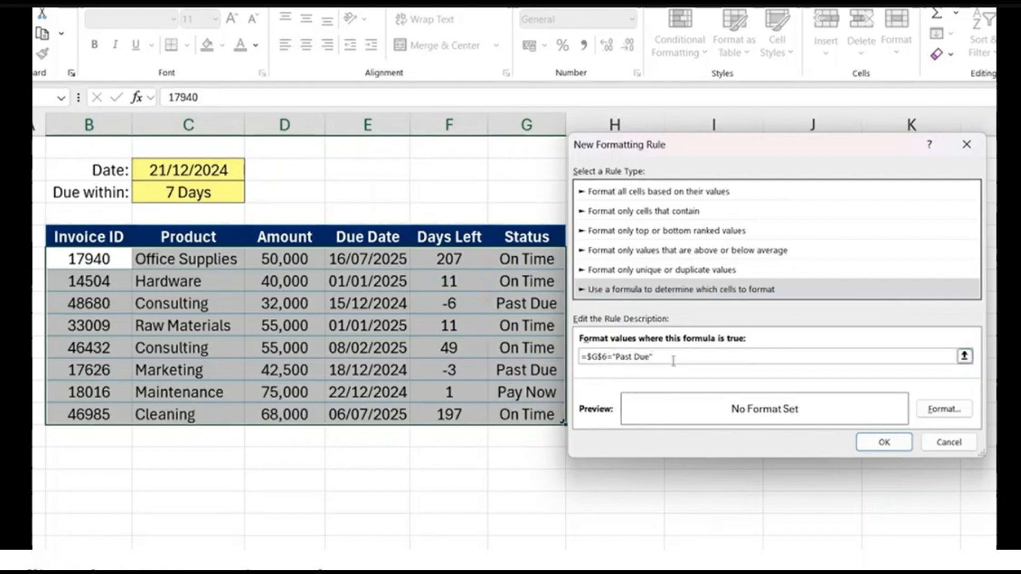
click(597, 357)
key(BackSpace)
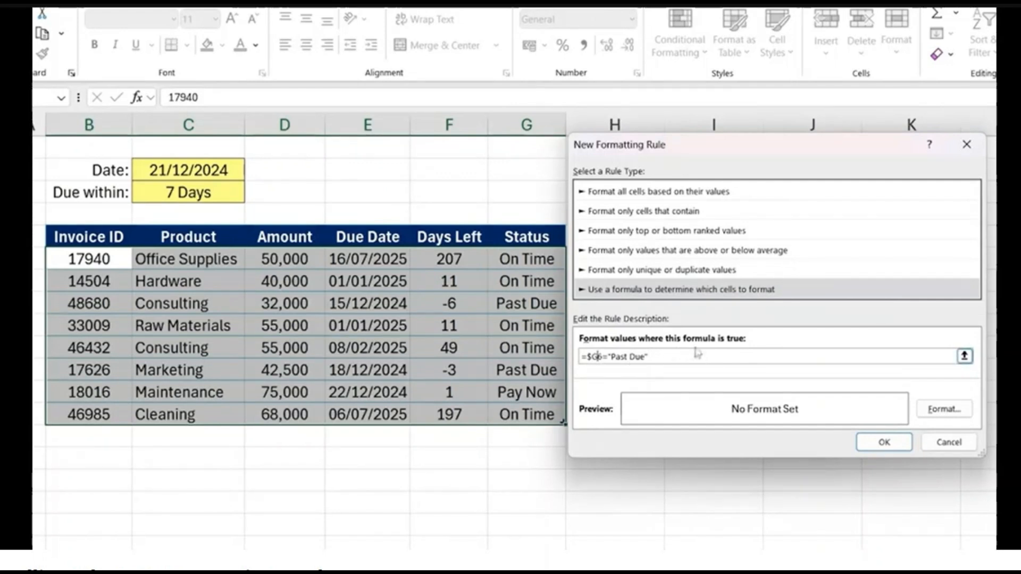
- Give the Past Due rule a red background fill and apply it to the invoice data
click(951, 410)
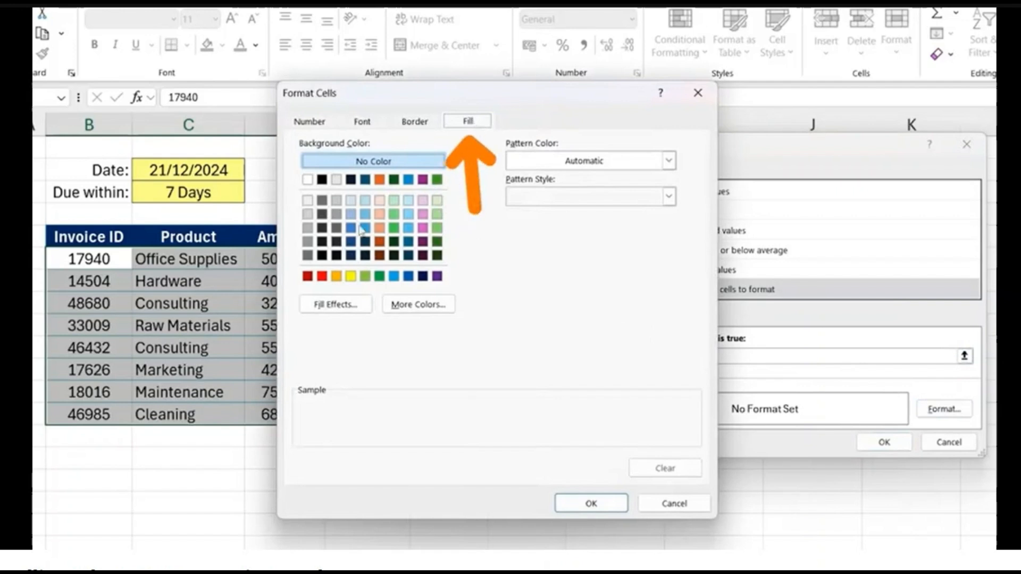
click(322, 276)
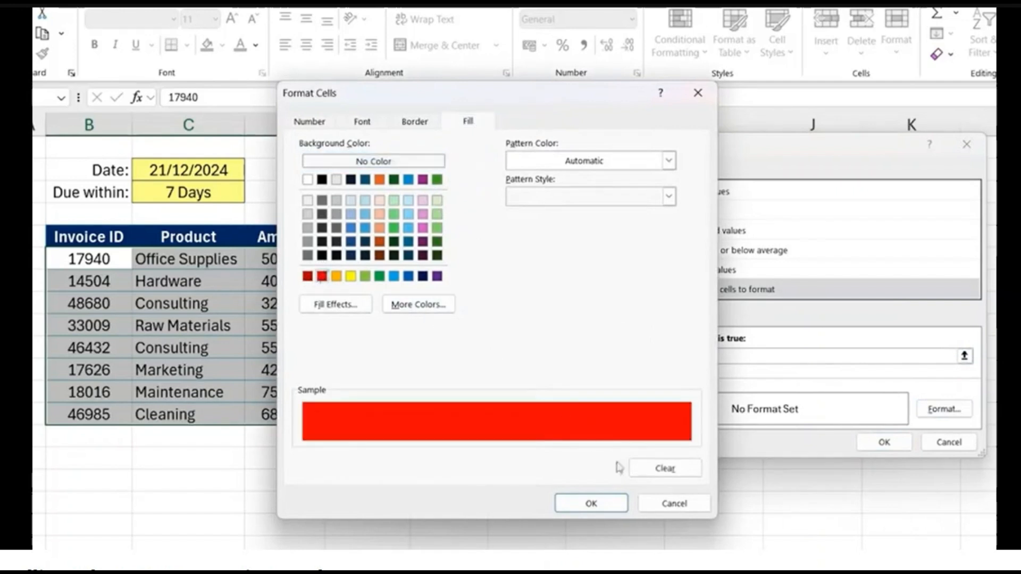
click(590, 503)
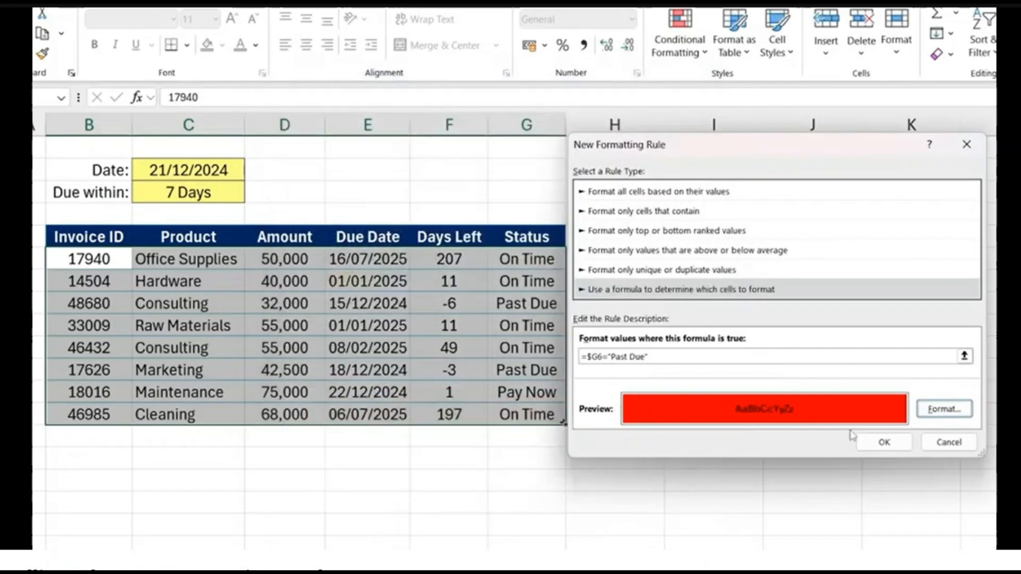
click(867, 440)
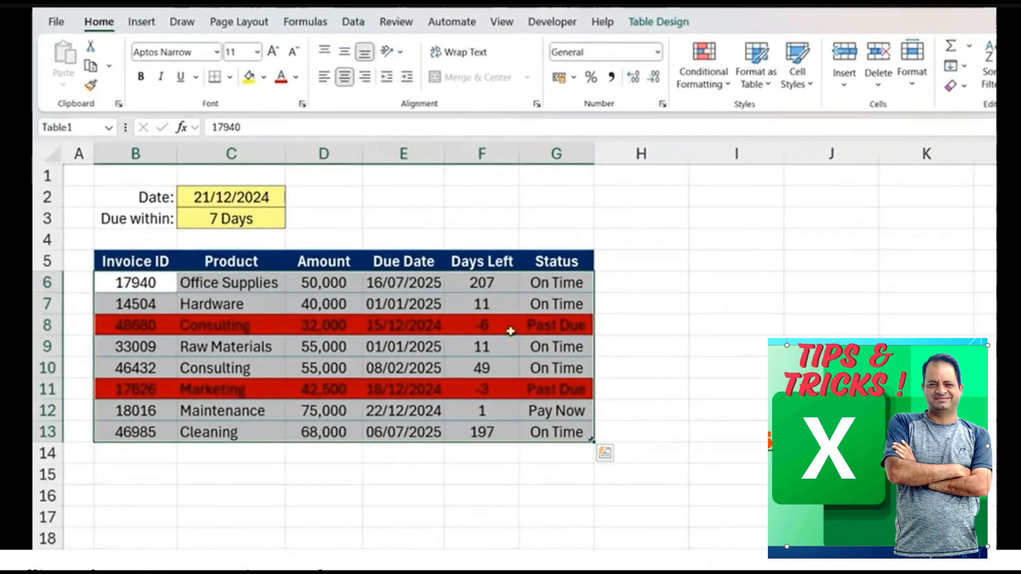
- Test the Past Due highlighting by setting the due date in E7 to 01/01/2024, and undo that change
click(533, 326)
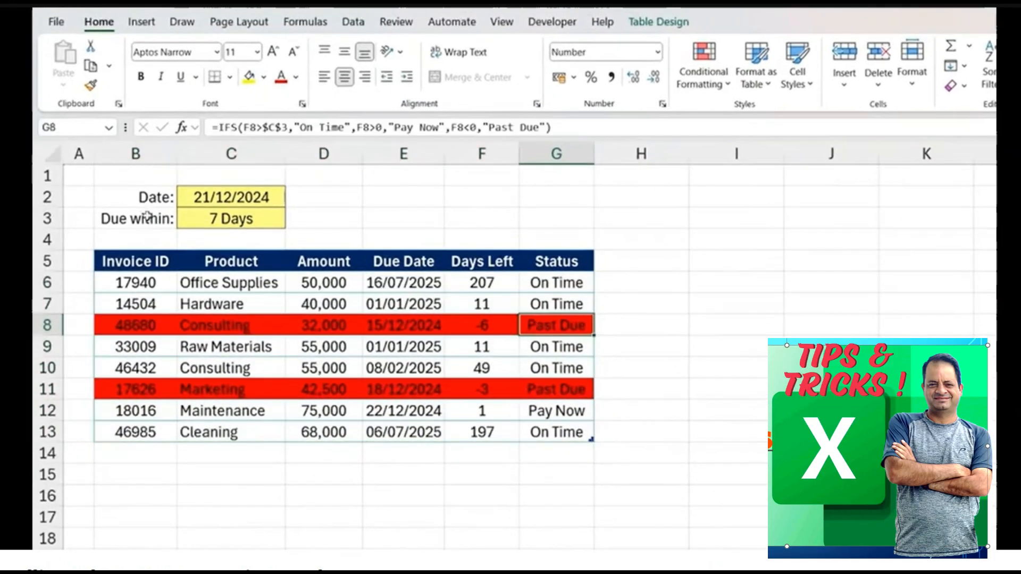
click(212, 226)
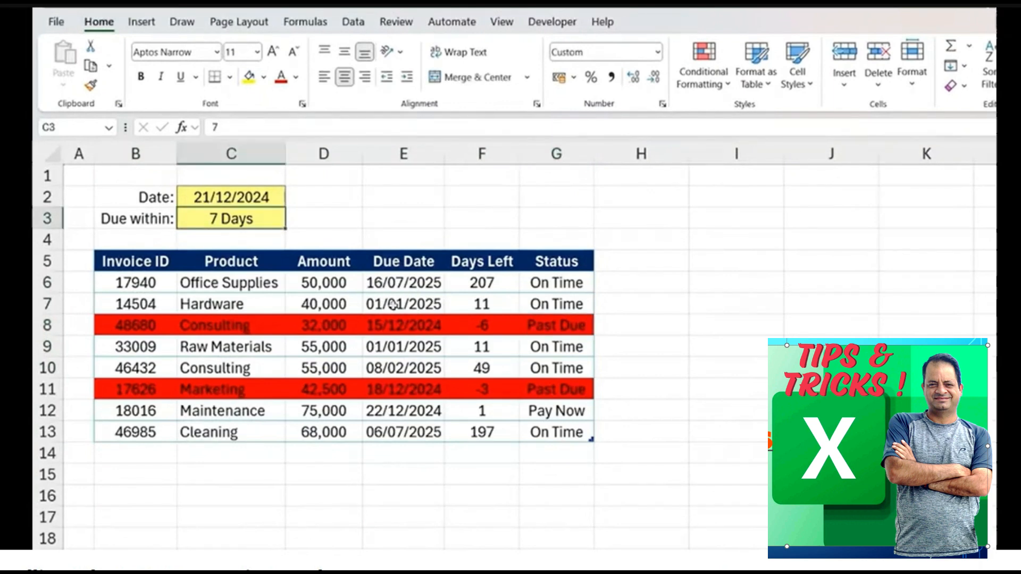
click(394, 304)
double_click(412, 302)
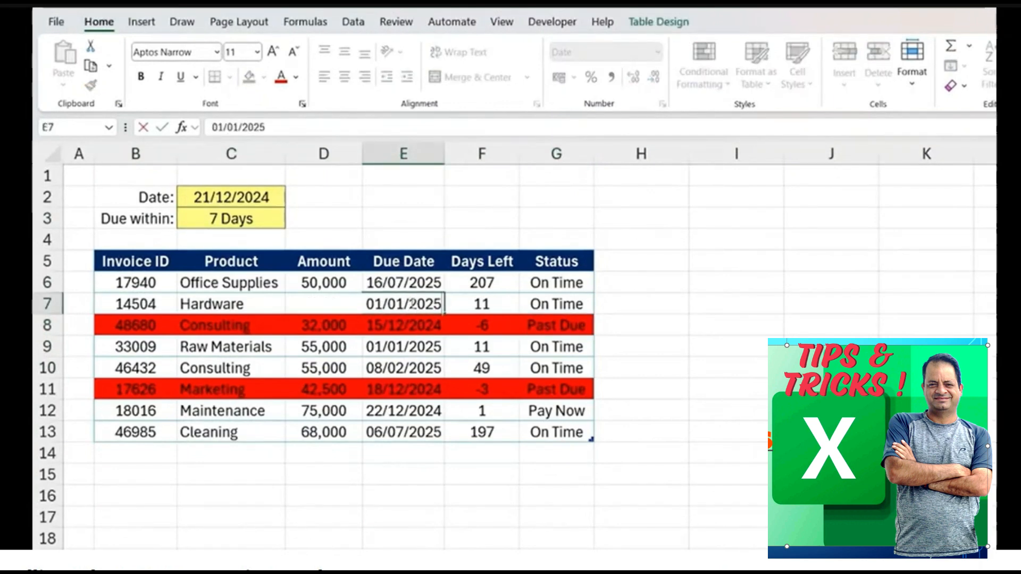
key(BackSpace)
text(4)
key(Return)
click(410, 304)
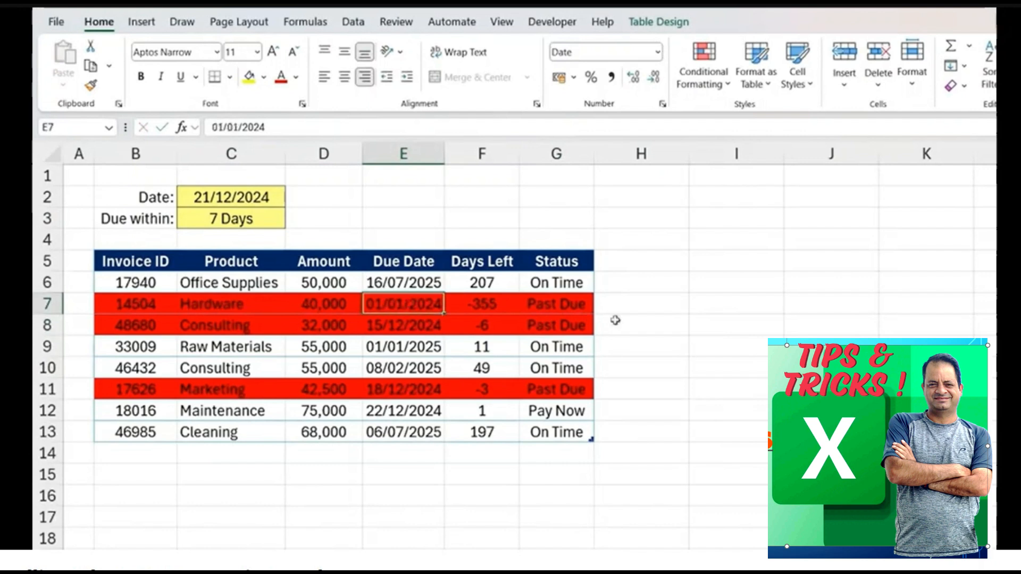
key(ctrl+z)
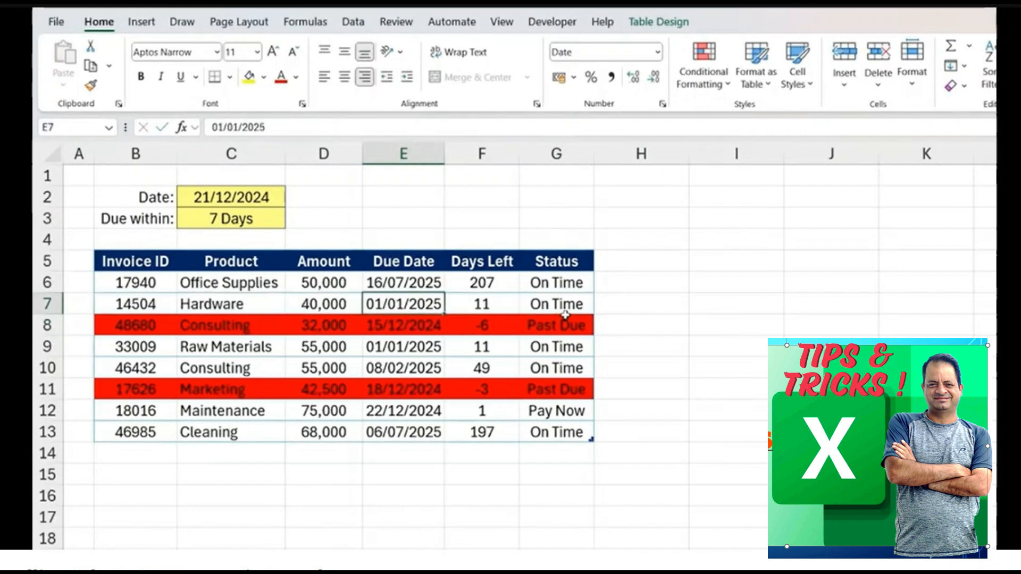
- Inspect the cells of highlighted row 8 and the Status entries down to row 11
click(456, 328)
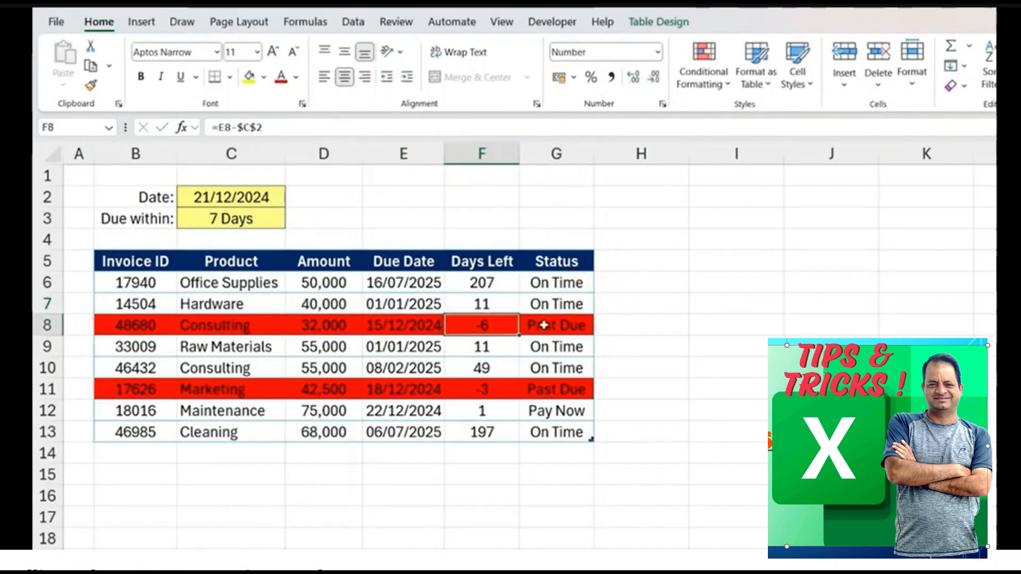
drag(563, 323, 558, 391)
drag(132, 326, 487, 328)
key(Right)
key(Right)
key(Right)
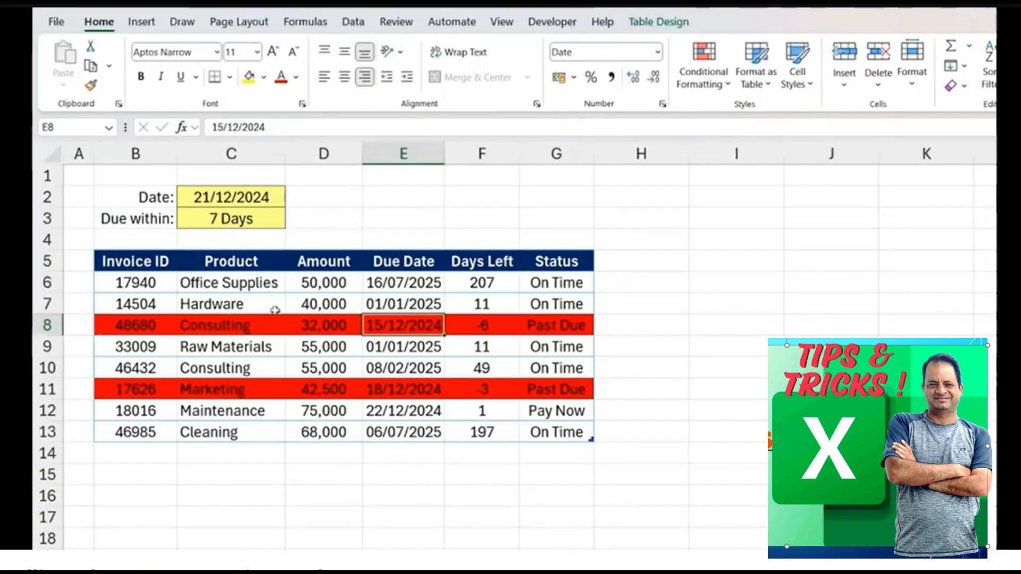
- Start another formula-based conditional formatting rule for the whole invoice data range B6:G13
click(161, 291)
key(ctrl+a)
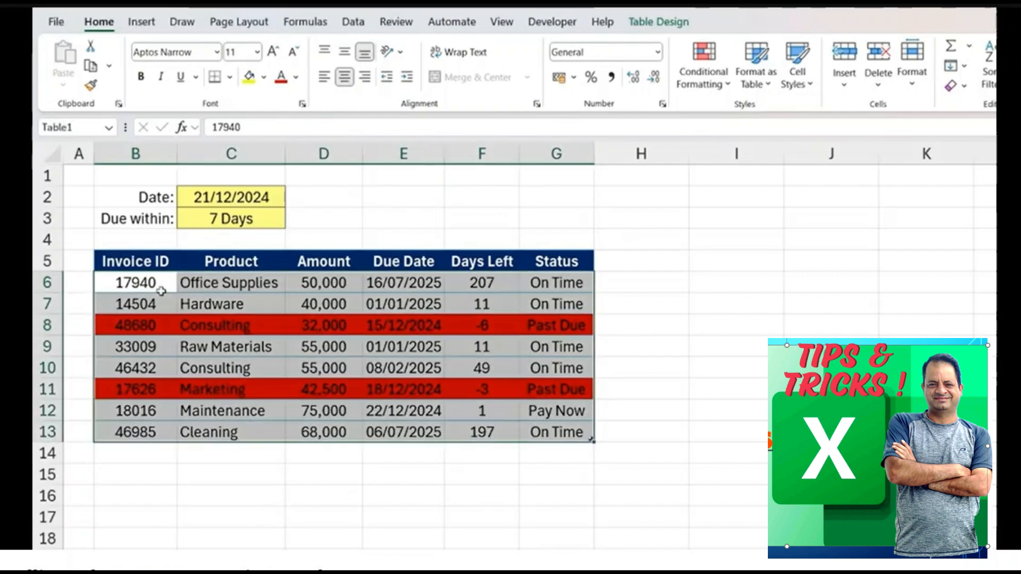
click(704, 70)
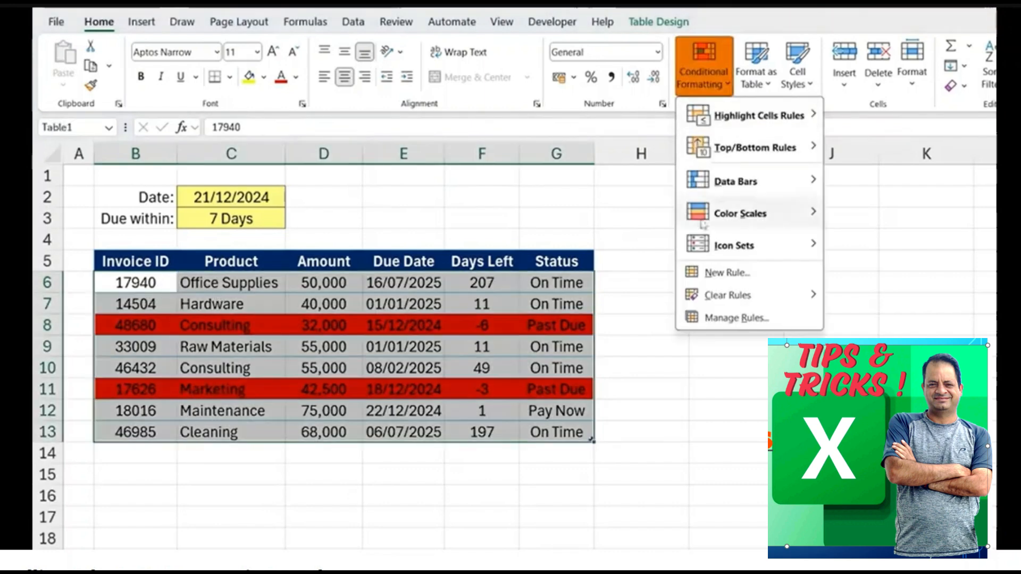
click(728, 272)
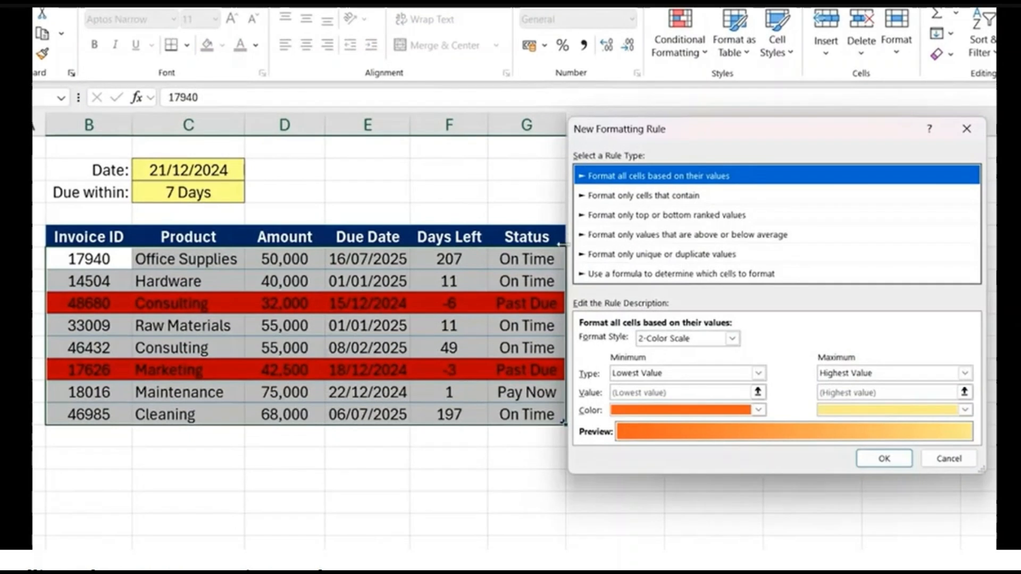
click(689, 281)
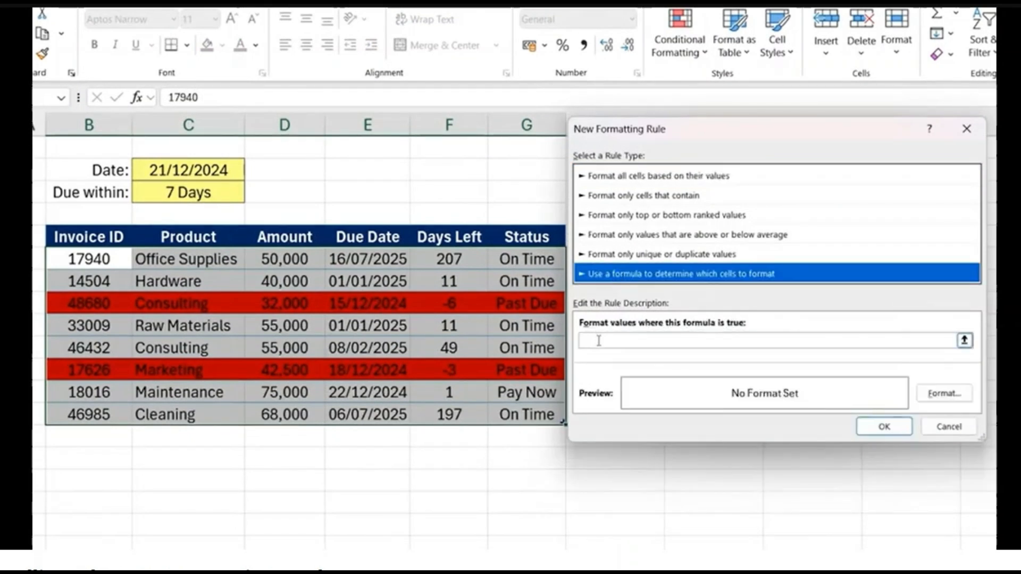
- Enter =$G6="Pay Now" as the rule formula, locking only the column reference
click(598, 339)
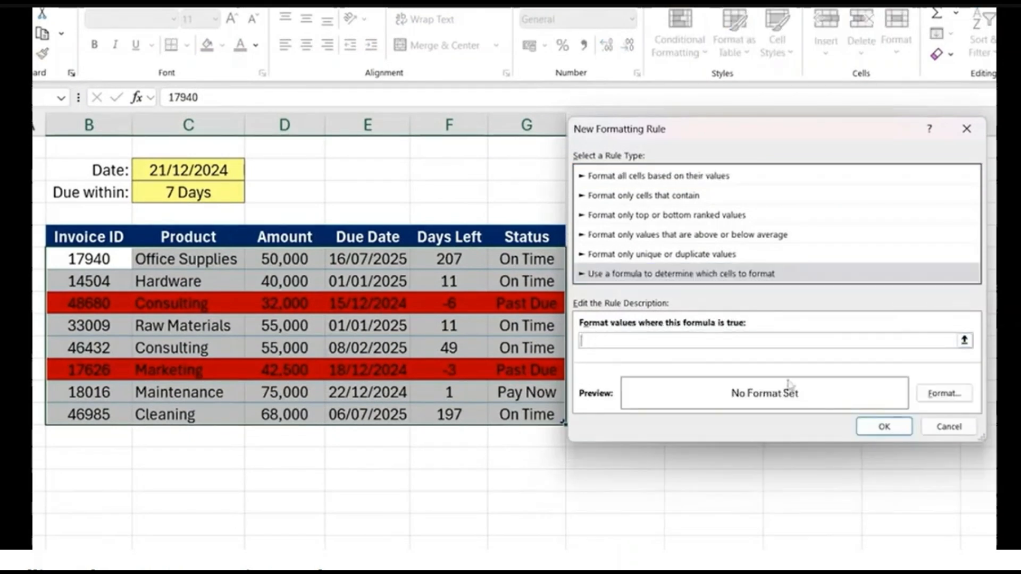
click(524, 260)
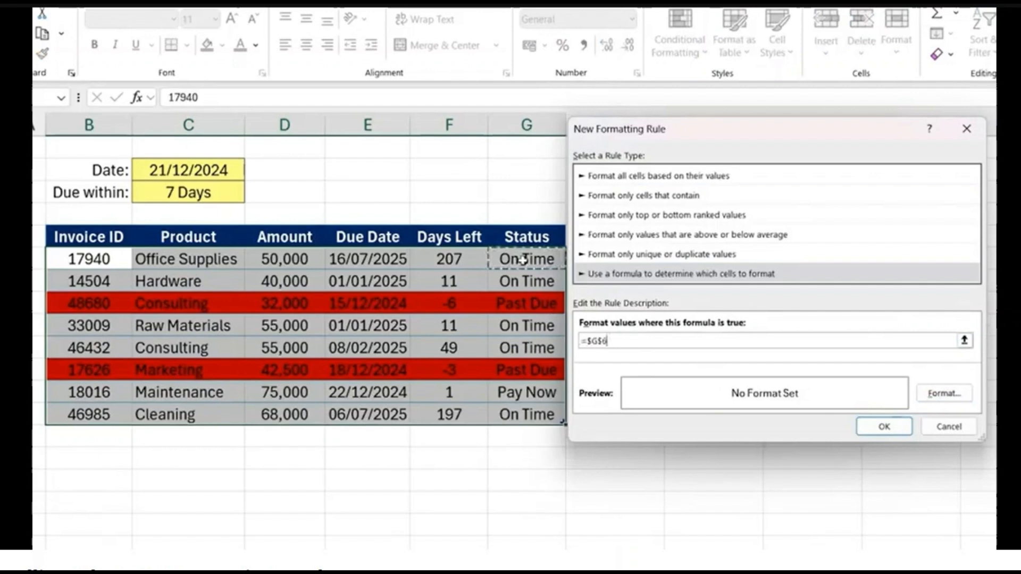
click(602, 341)
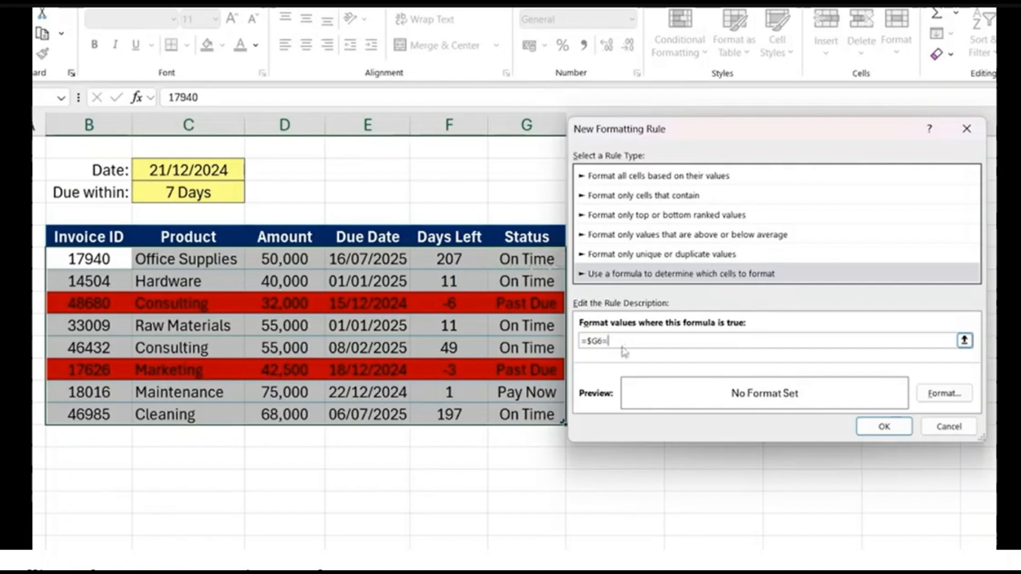
text(="Pay Now)
- Give the Pay Now rule a yellow background fill, apply it, and check the highlighting in the invoice table
click(944, 394)
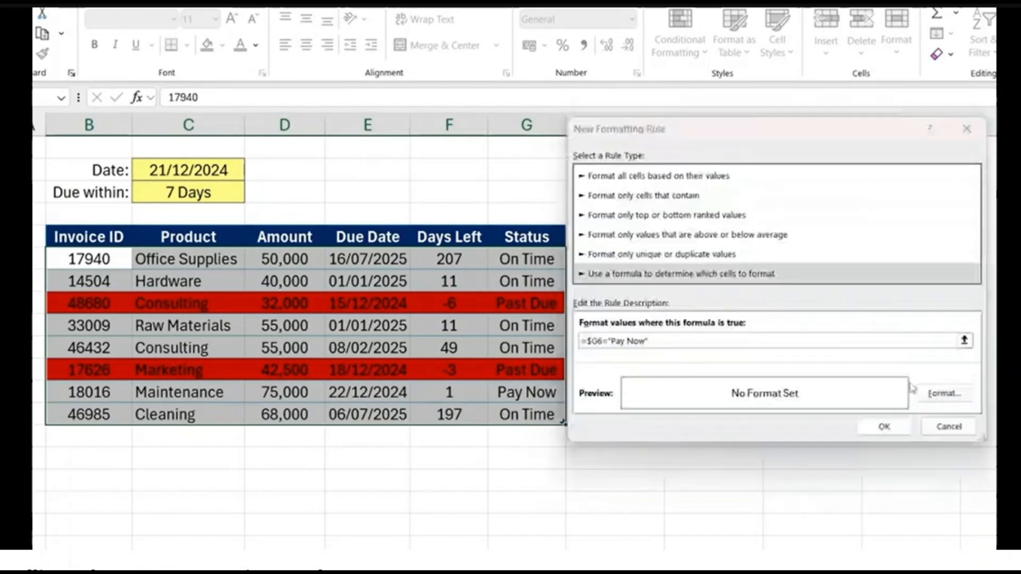
click(630, 243)
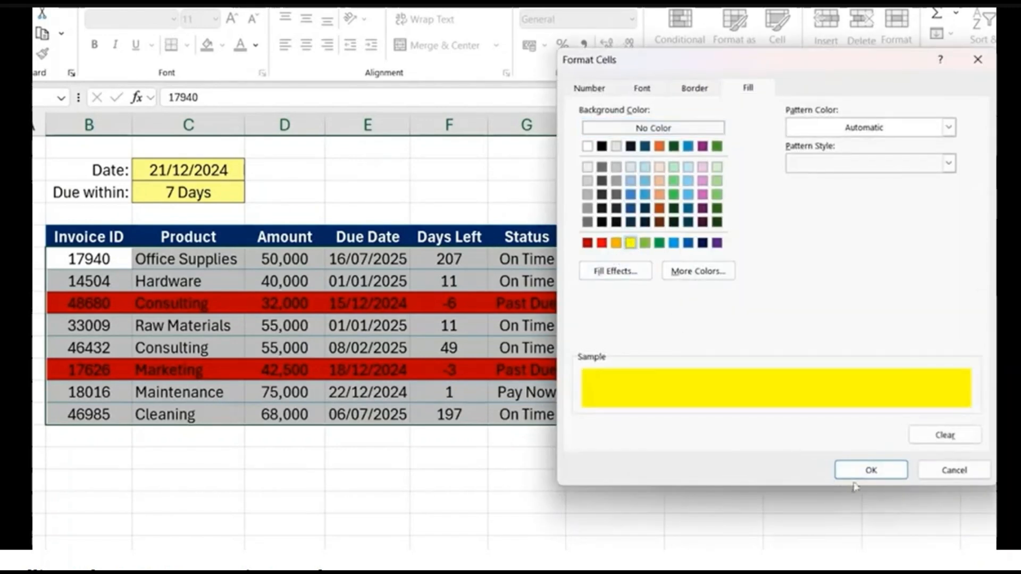
click(873, 471)
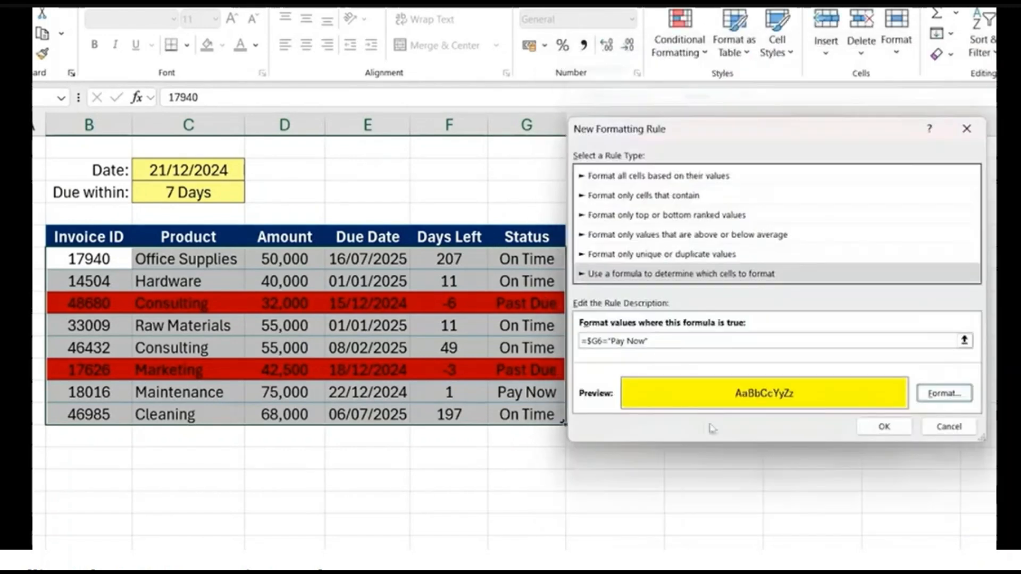
click(884, 427)
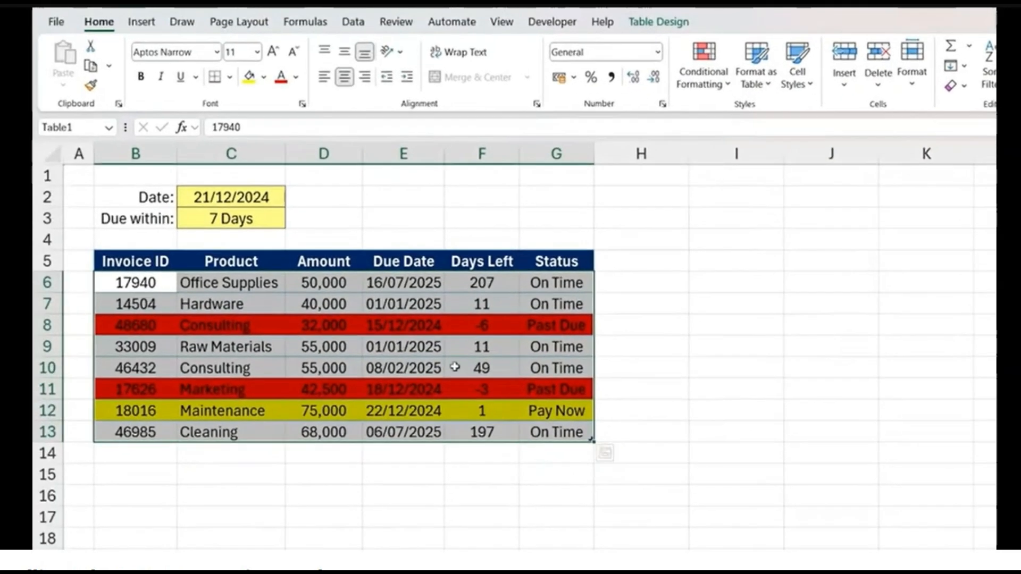
click(533, 436)
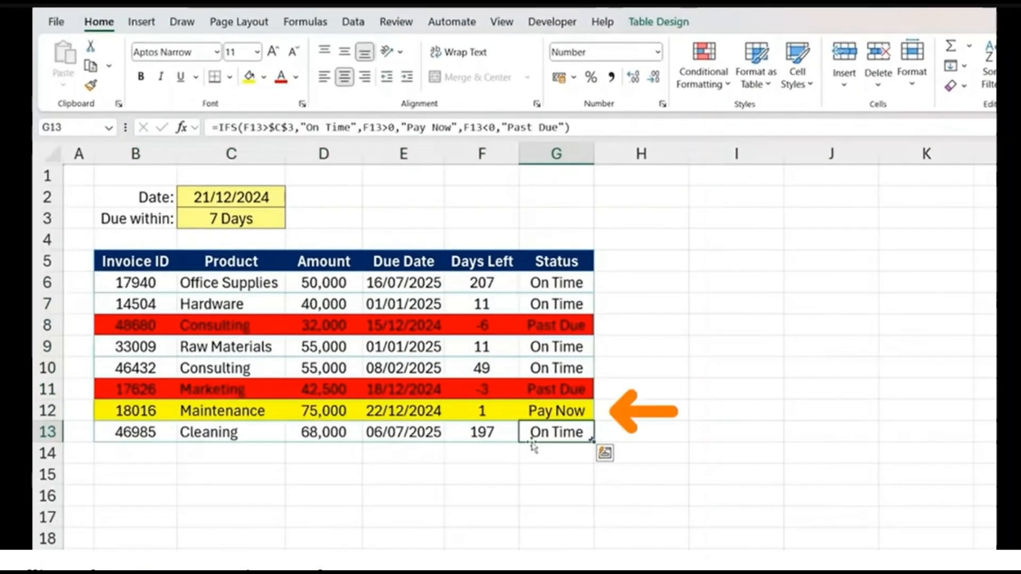
click(495, 414)
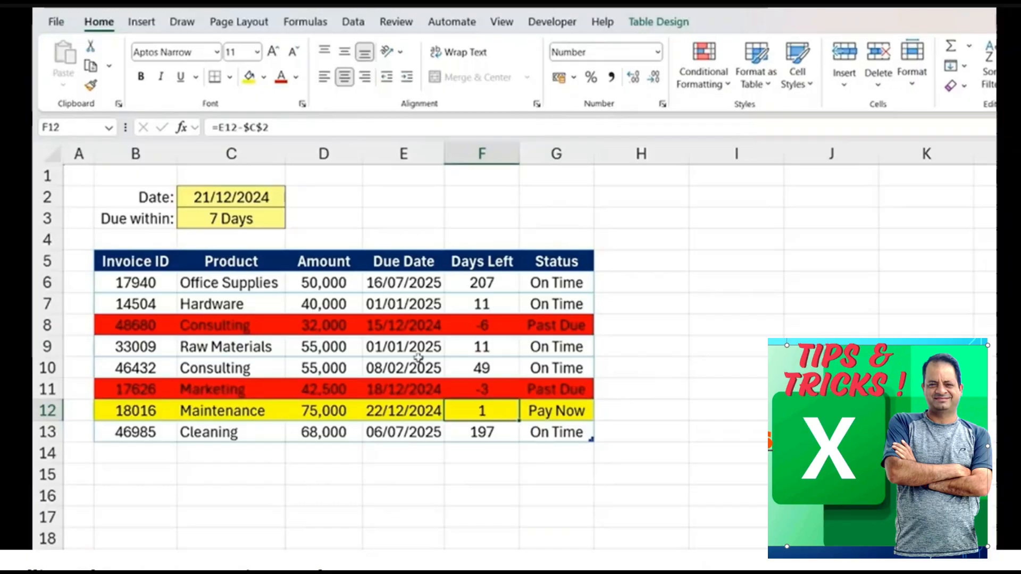
- Try the text "test" as the Due within value in C3, and clear the cell
click(198, 216)
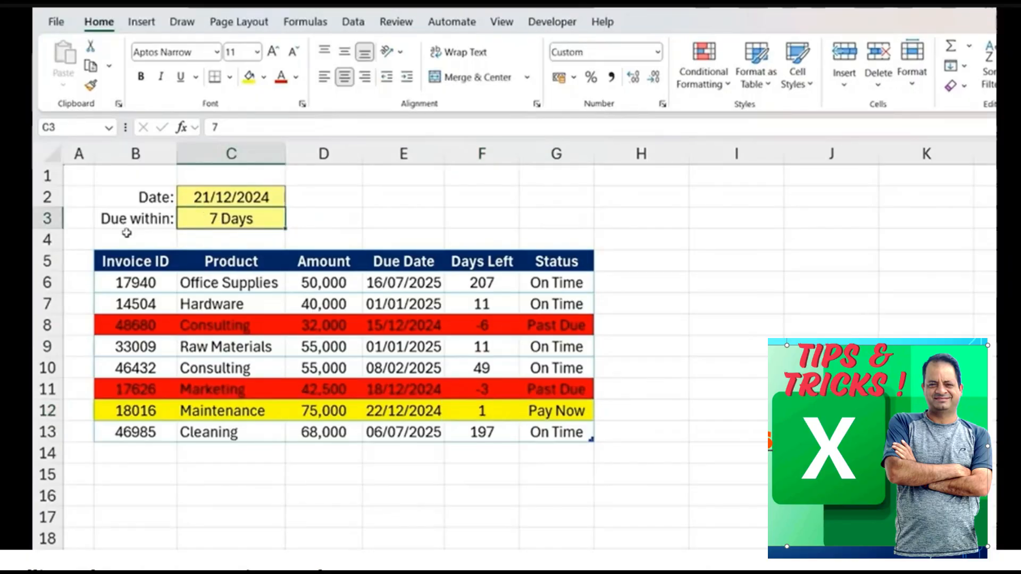
text(test)
key(Return)
key(Up)
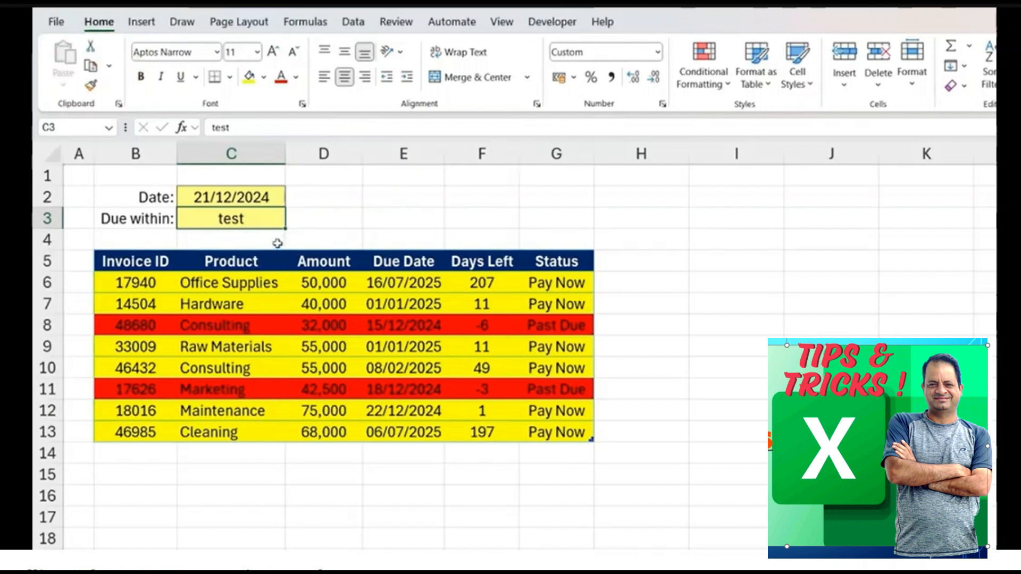
key(Delete)
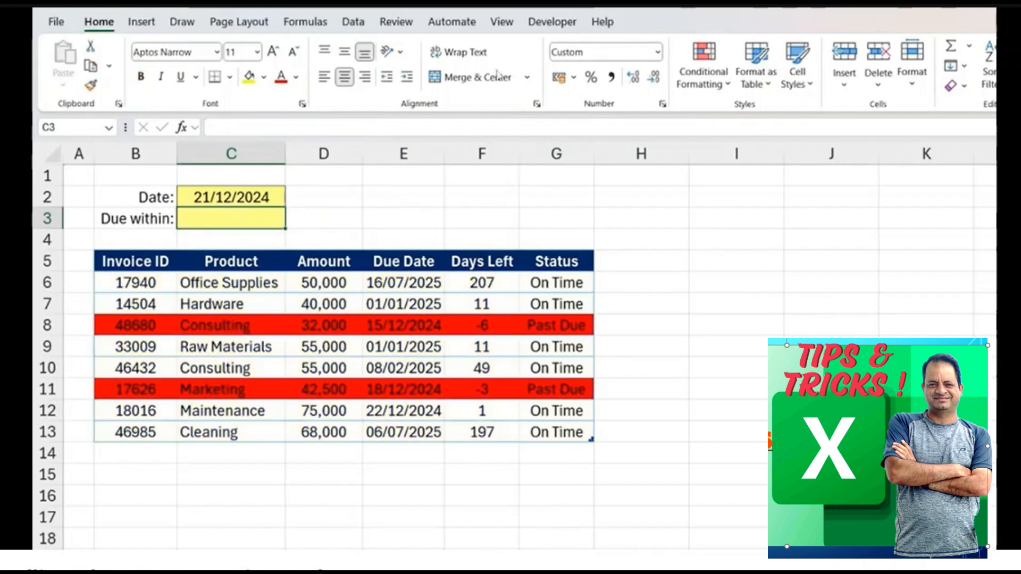
- Restrict C3 with list data validation to the values 7,14,21,28, and choose 21 from the list
click(353, 22)
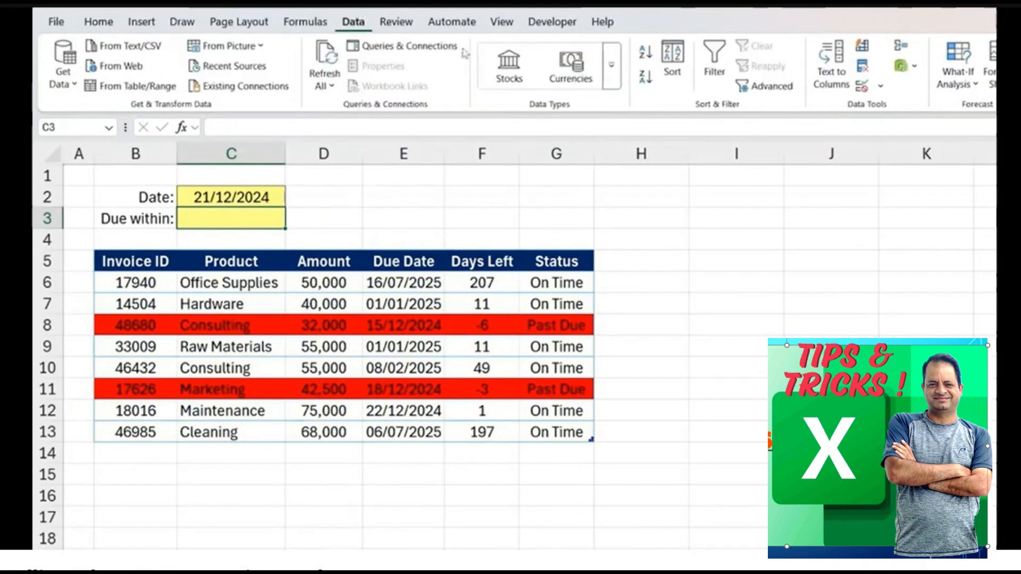
click(862, 87)
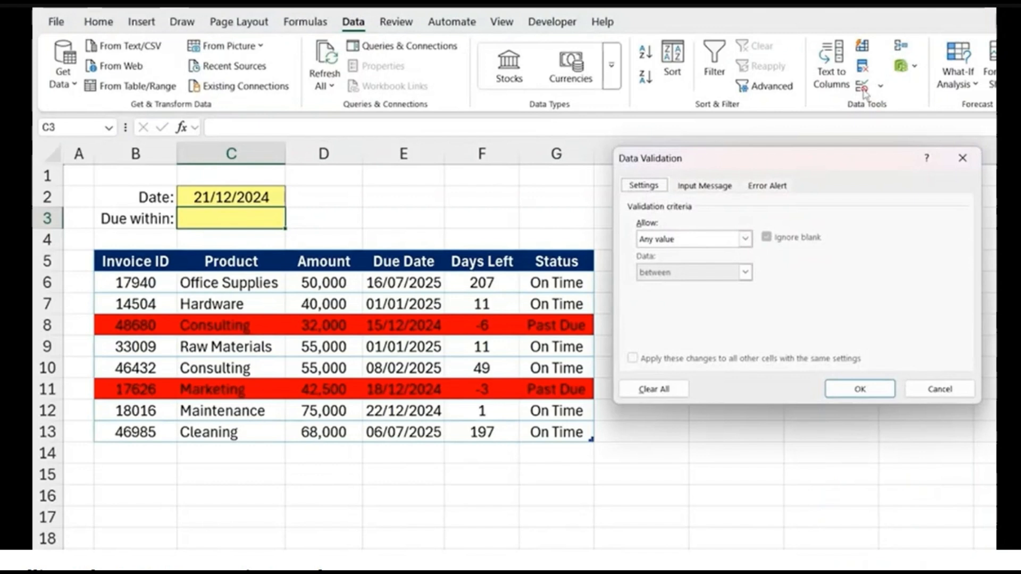
click(705, 238)
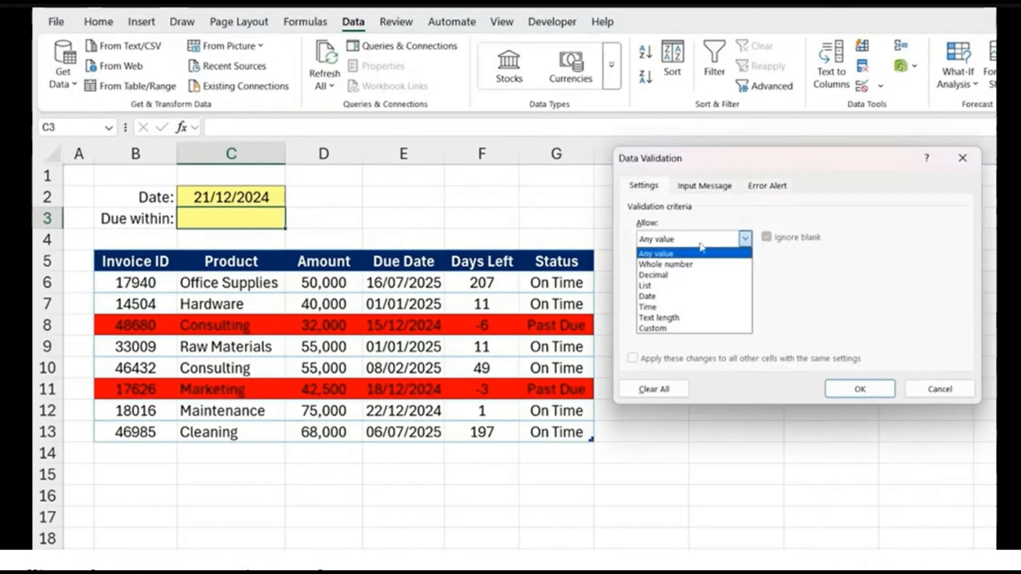
click(665, 288)
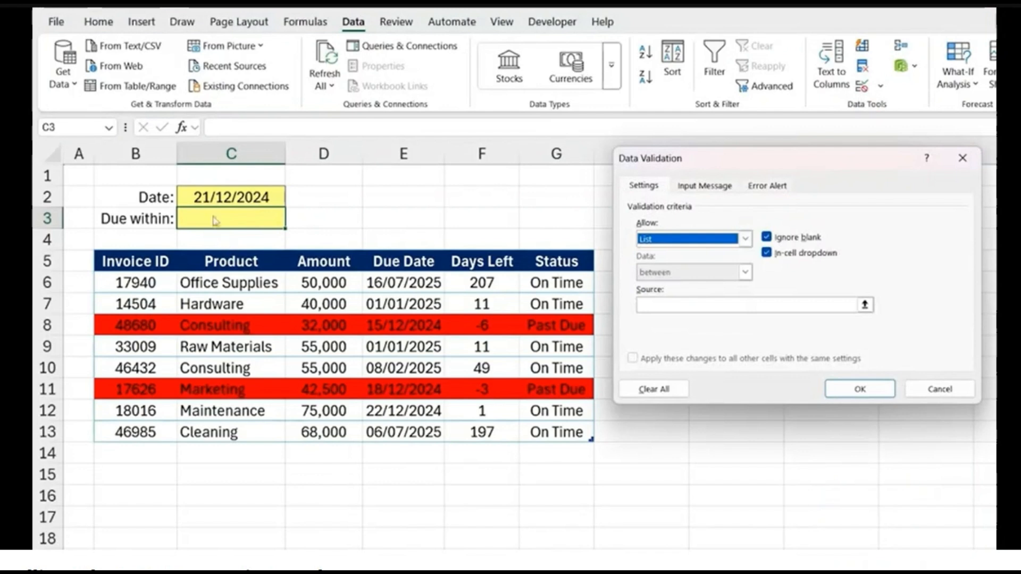
click(659, 308)
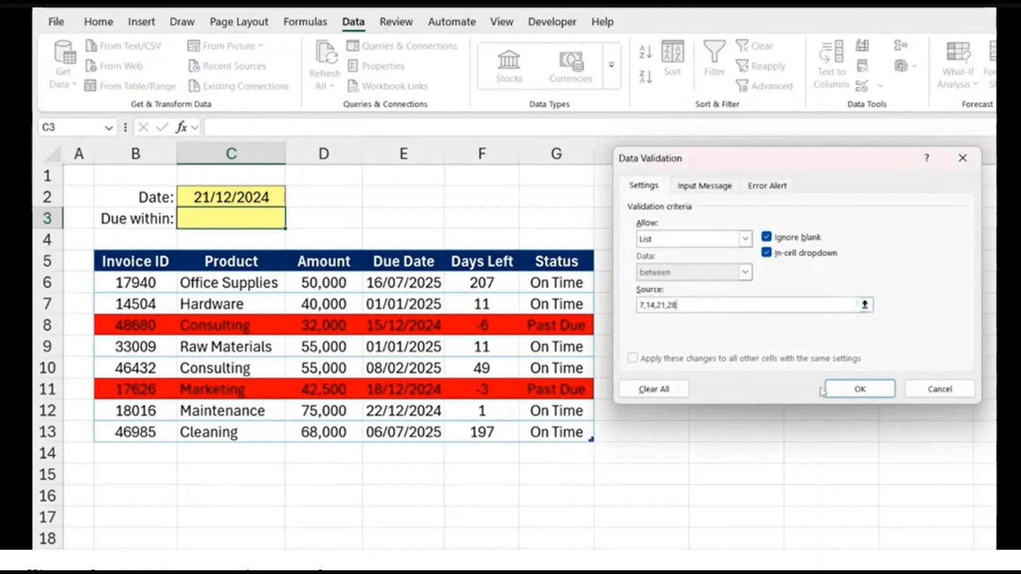
click(840, 394)
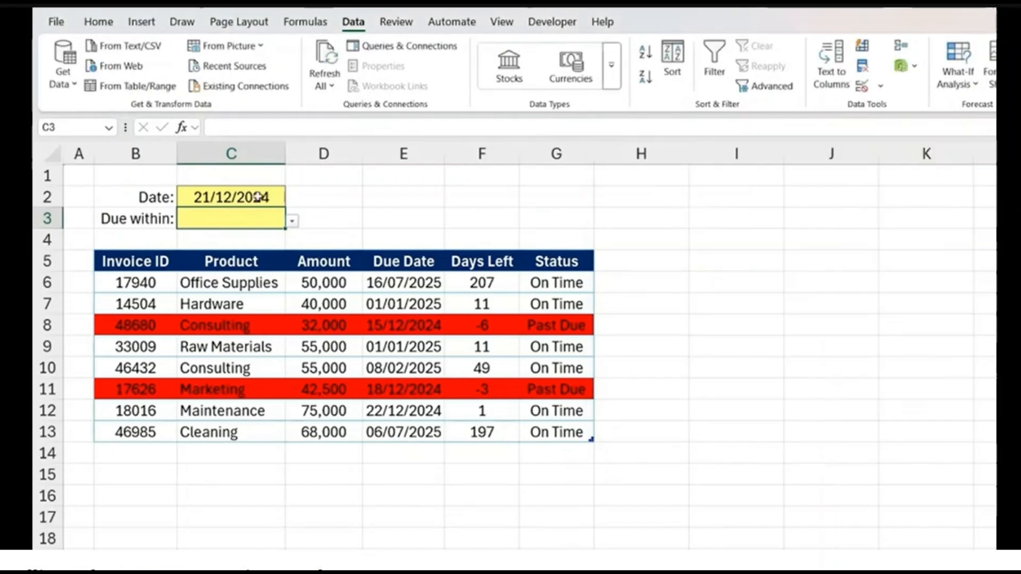
click(292, 221)
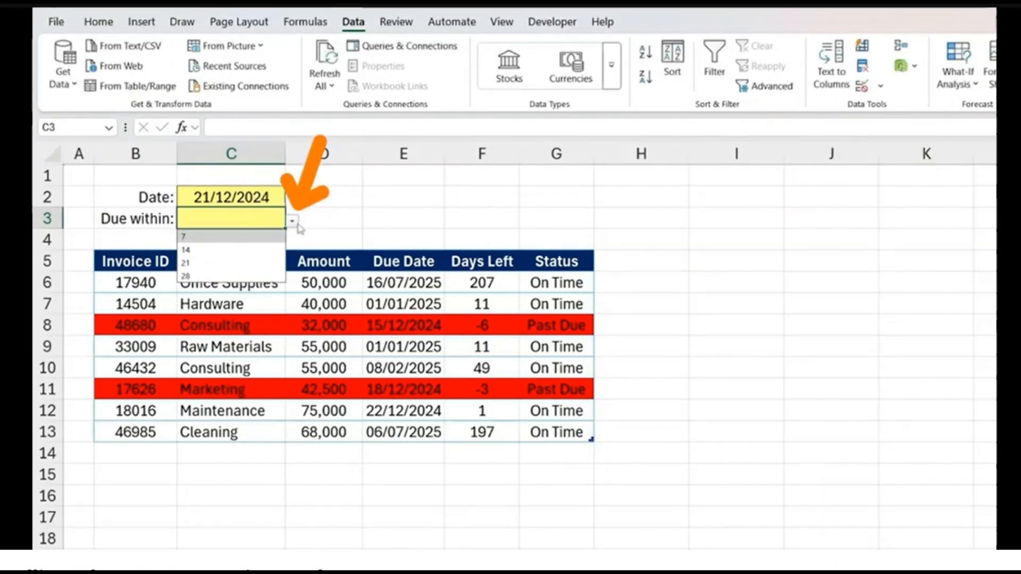
click(246, 264)
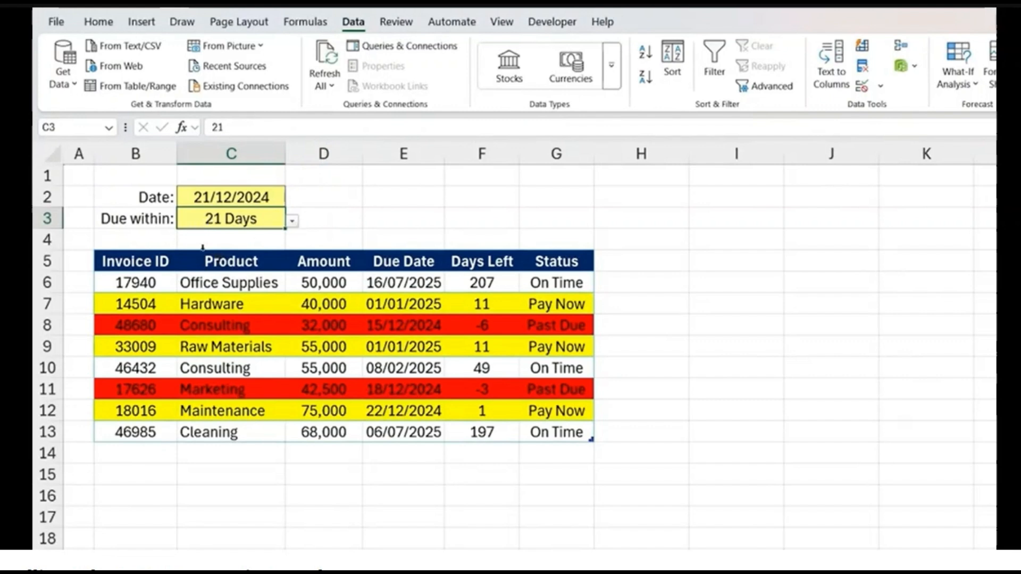
- Try the text "hello" as the Due within value in C3, and cancel the rejected entry
text(hello)
key(Return)
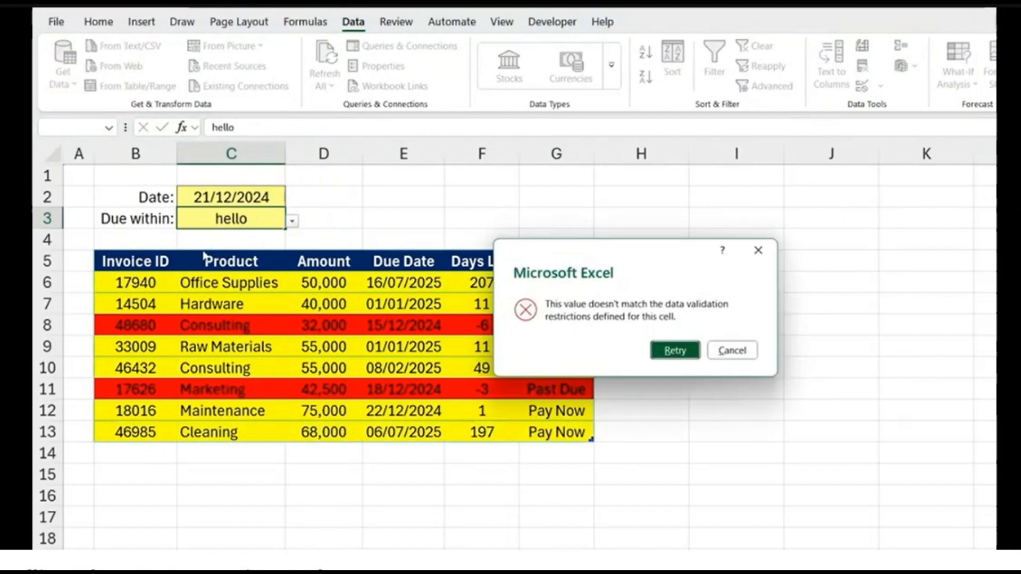
key(Escape)
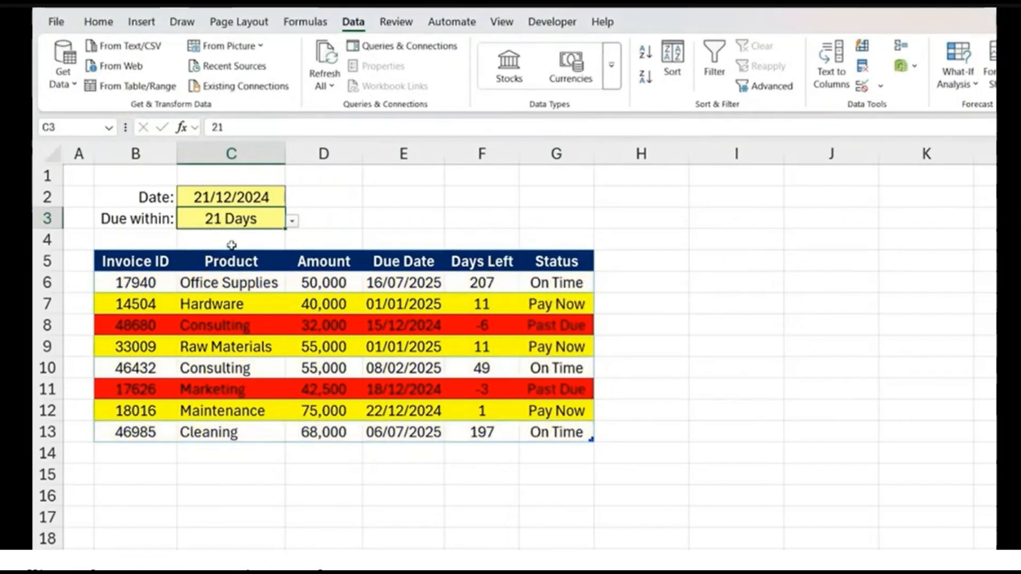
- Choose 7 from the list of allowed Due within values in C3
key(alt+Down)
key(Down)
key(Up)
key(Up)
key(Up)
key(Return)
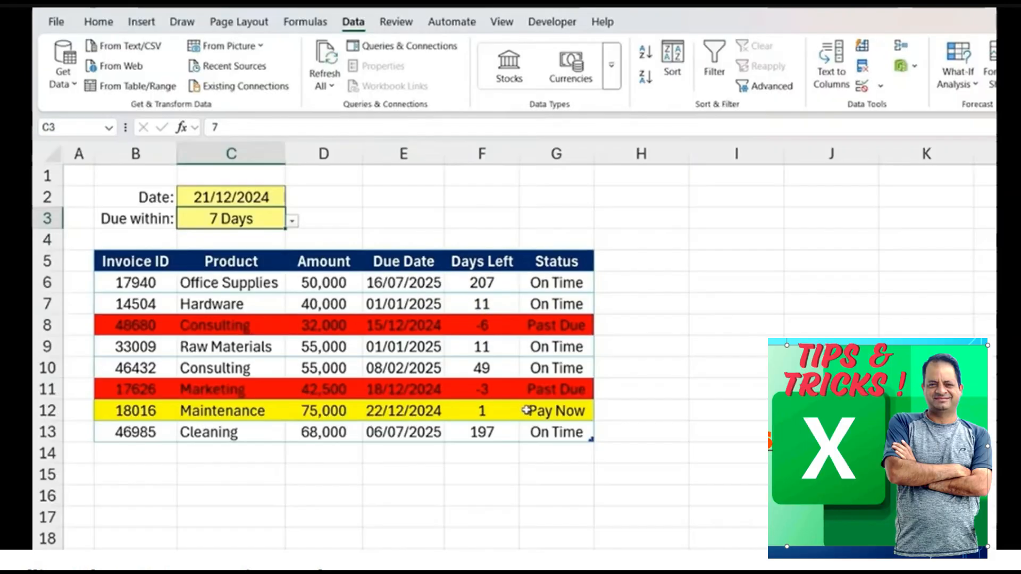
- Insert a blank row directly above the header row of the invoice table
click(213, 197)
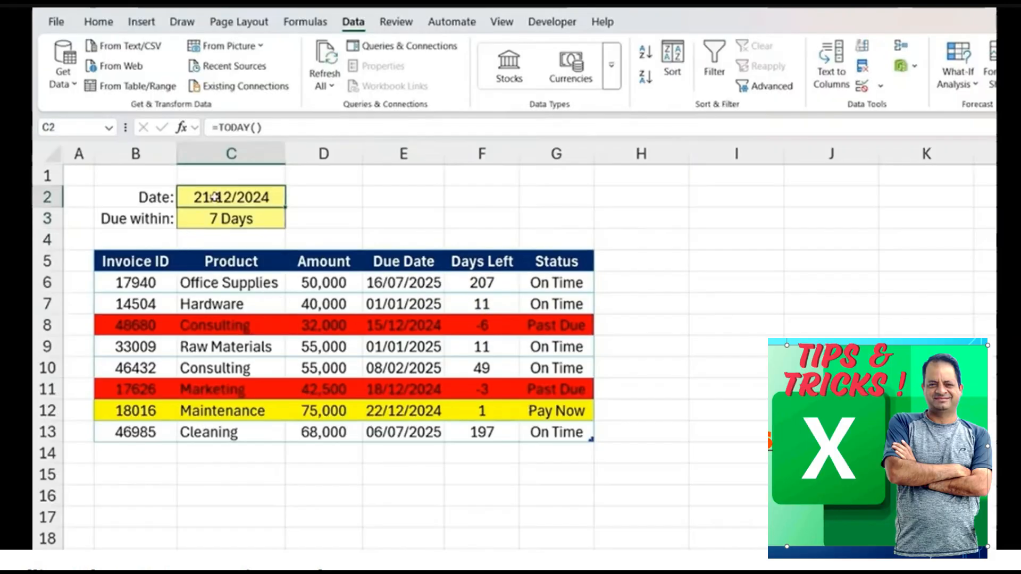
click(277, 263)
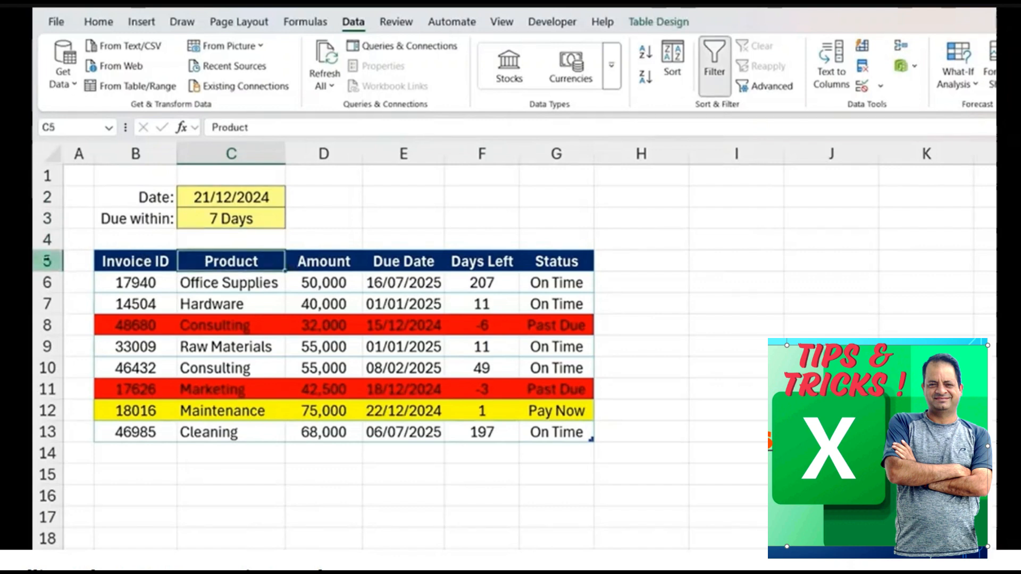
key(shift+space)
key(shift+space)
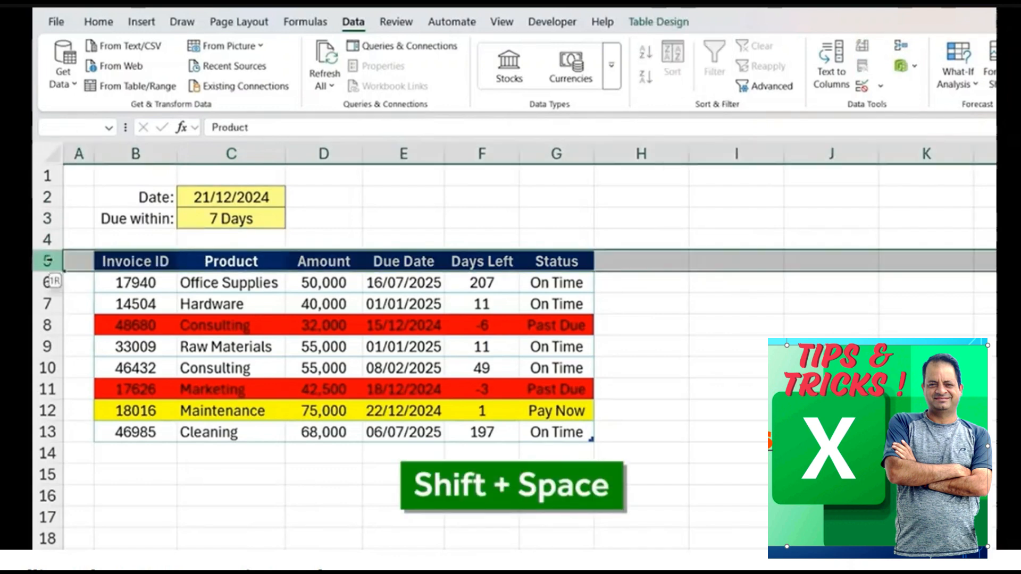
key(ctrl+shift+plus)
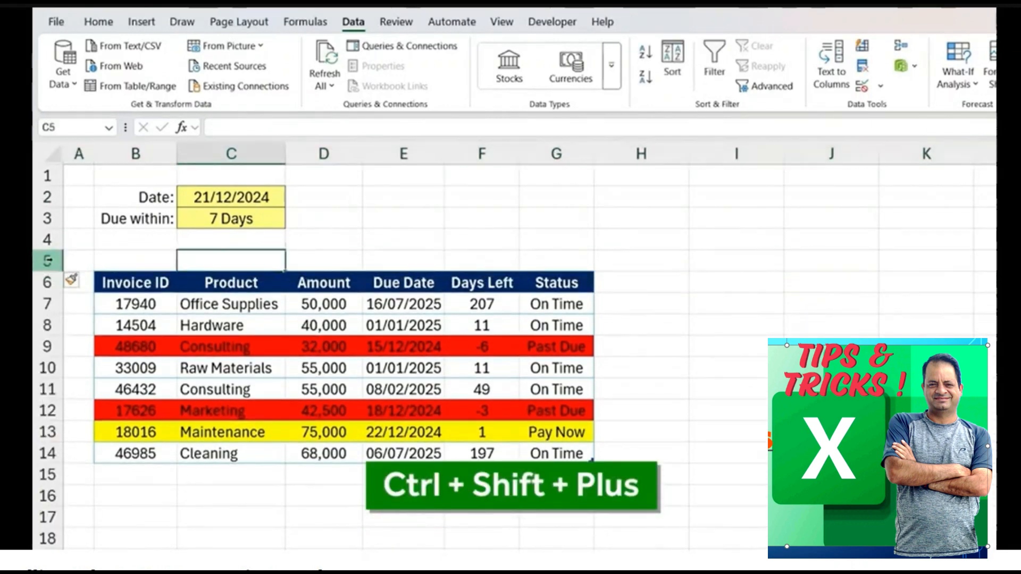
- Copy the Date label and its value cell from B2:C2 into B4:C4
key(Up)
key(Left)
key(Up)
key(Up)
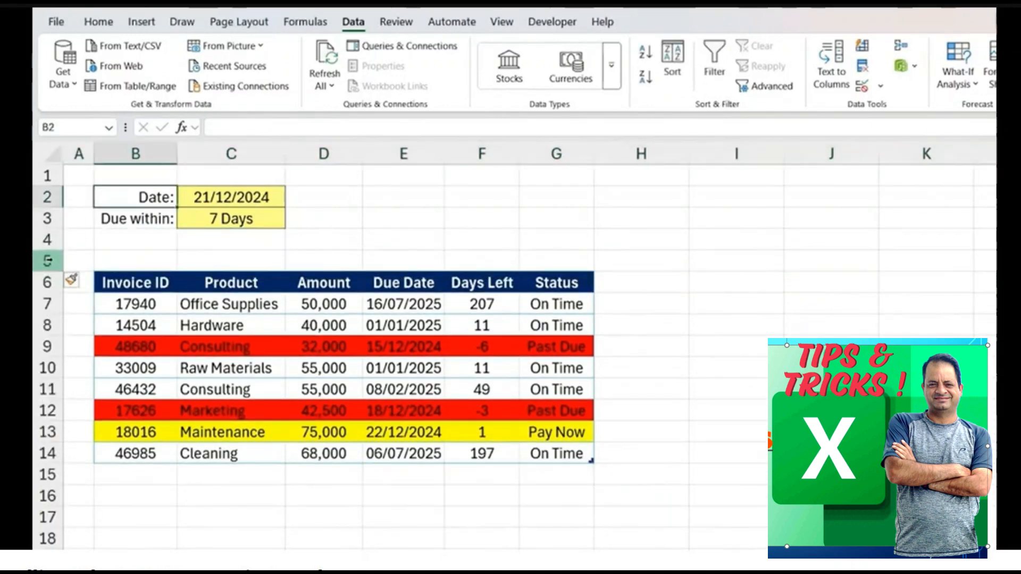
key(shift+Right)
key(ctrl+c)
key(Down)
key(Down)
key(ctrl+v)
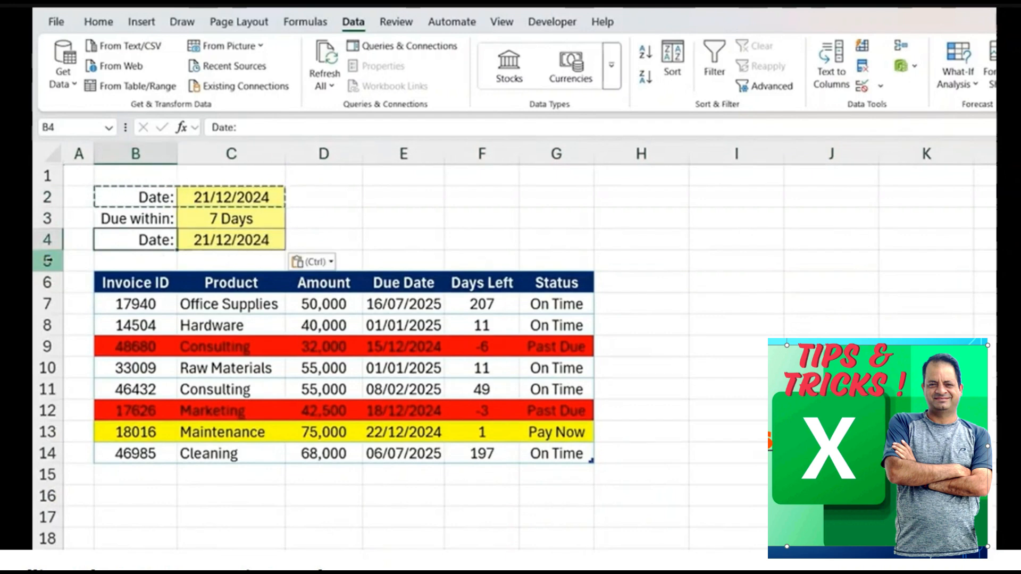
- Replace the copied label in B4 with "Total Due:"
text(Tota)
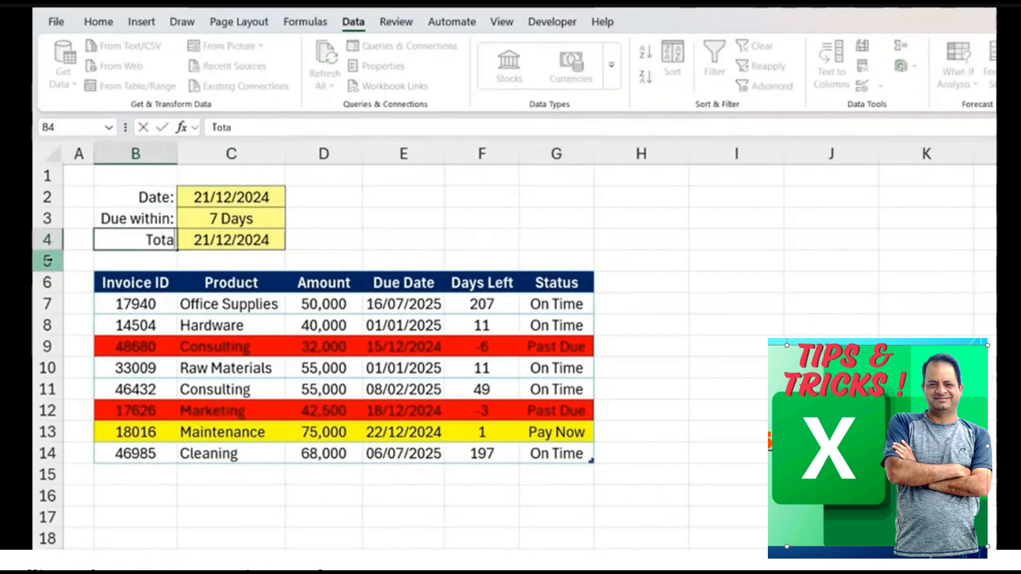
text(l Due:)
key(Tab)
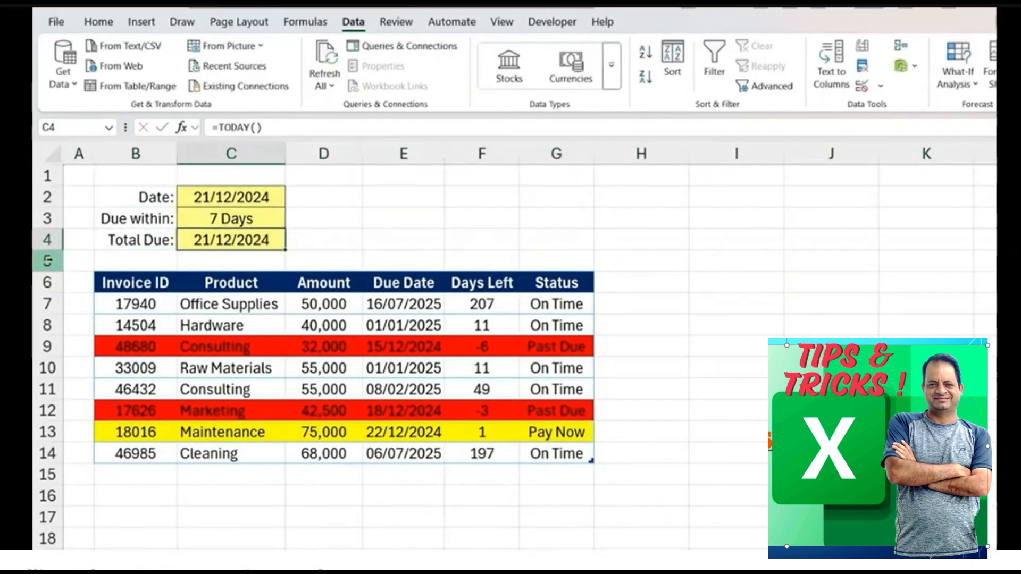
- Enter =SUMIF(G7:G14,"Pay Now",D7:D14) in C4 to total the amounts of invoices marked Pay Now
text(=sumif)
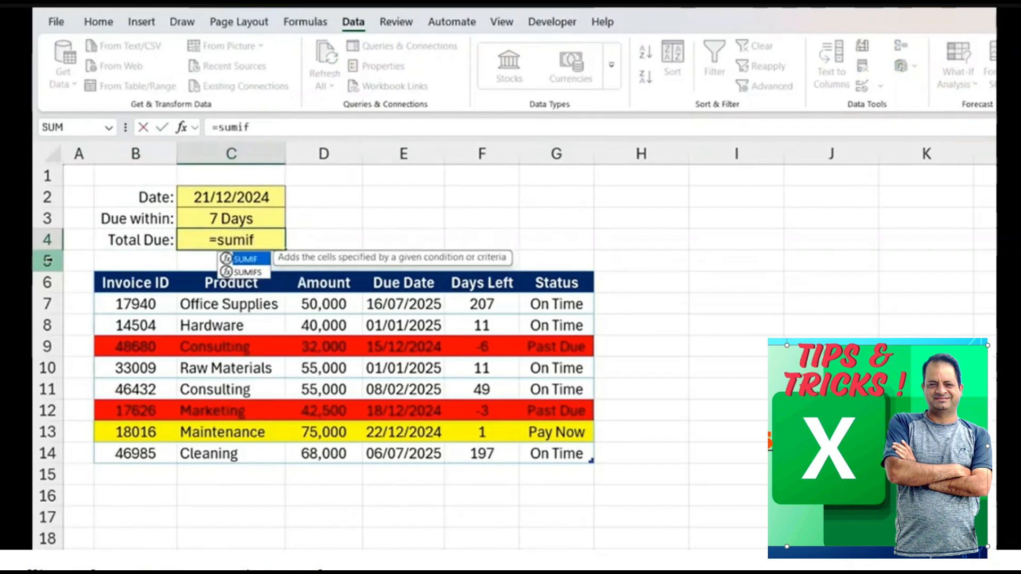
key(Tab)
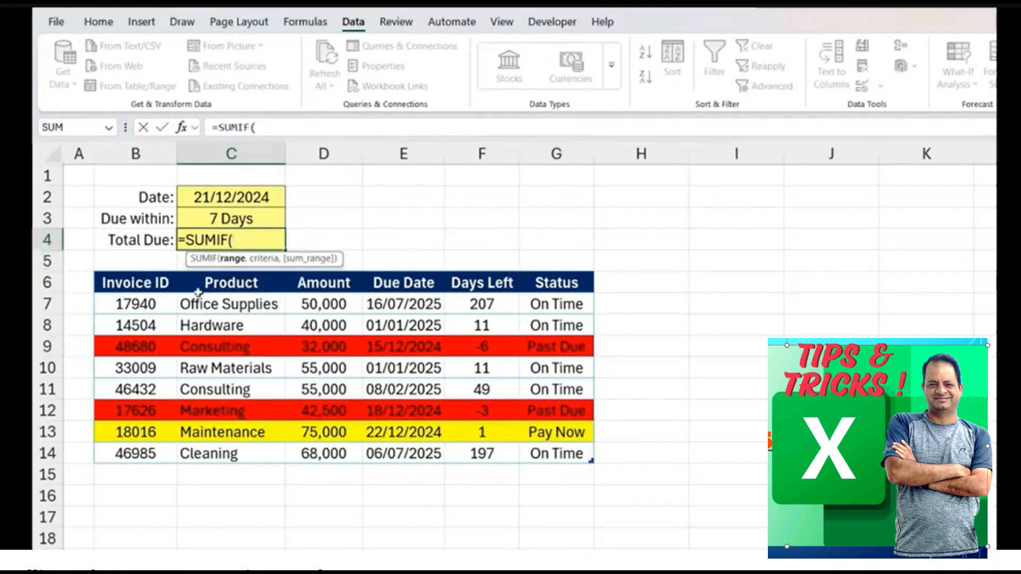
drag(530, 304, 548, 452)
text(,)
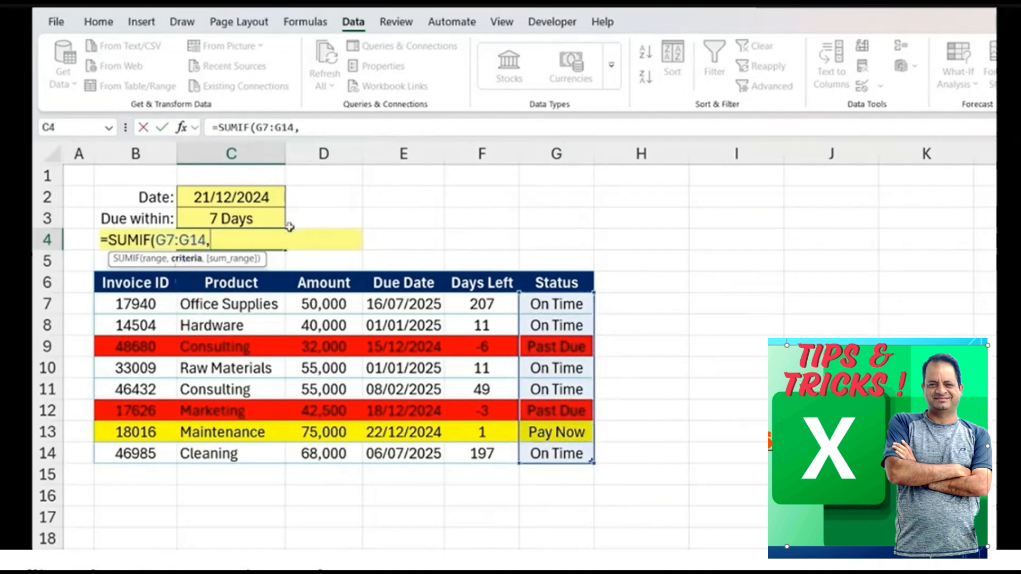
text(")
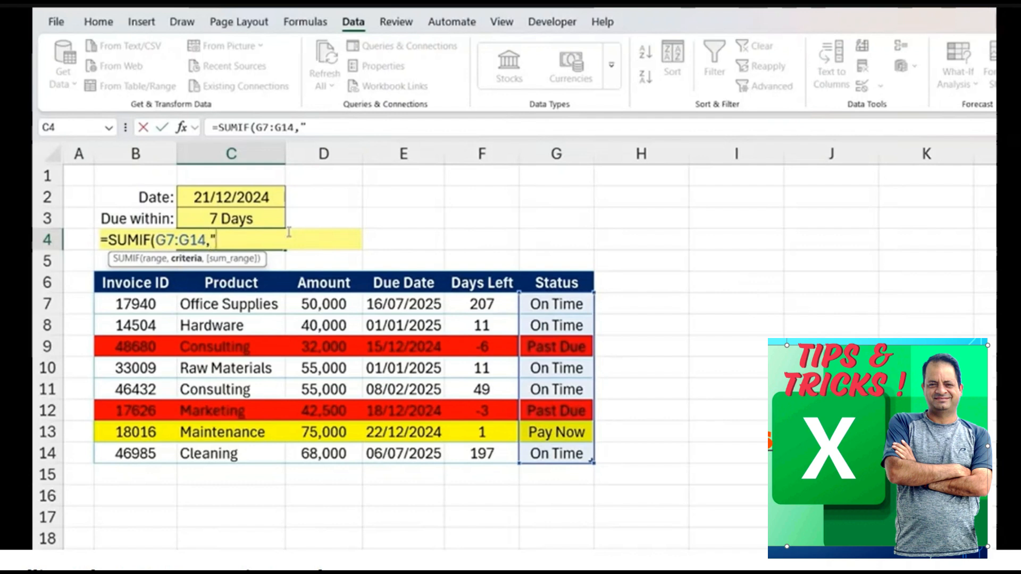
text(Pay now)
key(BackSpace)
key(BackSpace)
key(BackSpace)
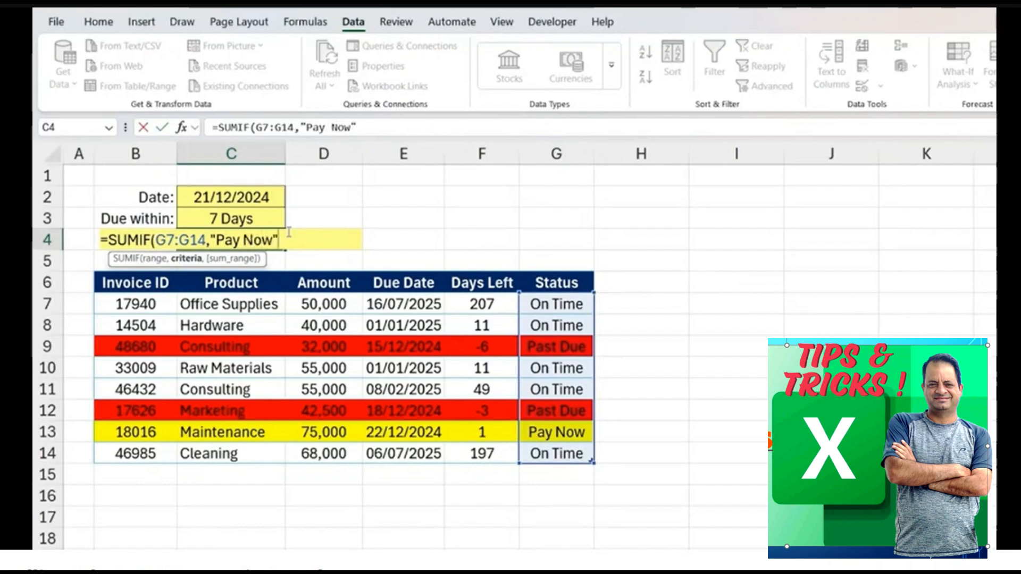
text(ow",)
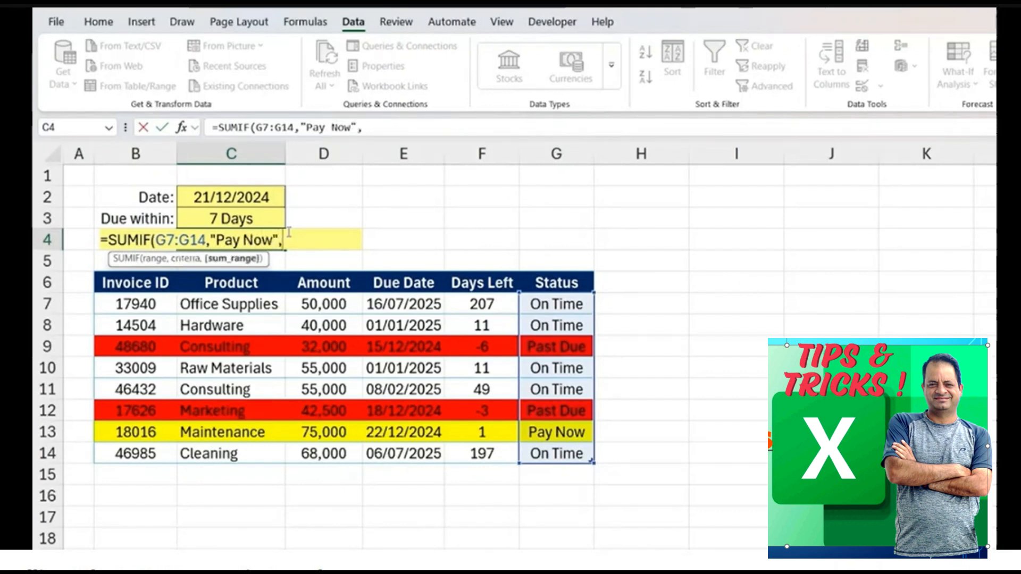
drag(325, 304, 335, 453)
text())
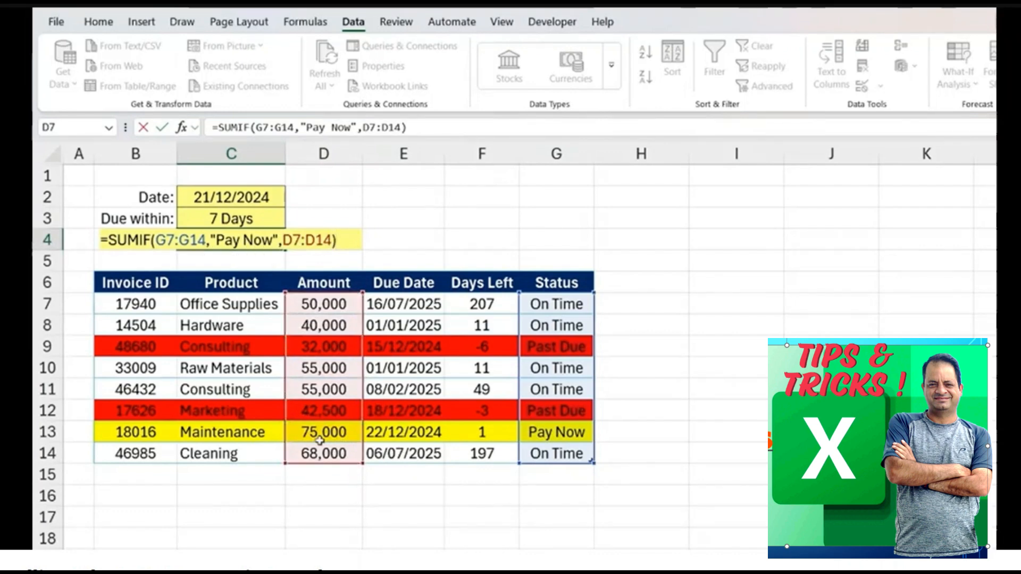
key(Return)
- Format the Total Due cell C4 as a number with 0 decimal places and a thousands separator
click(259, 244)
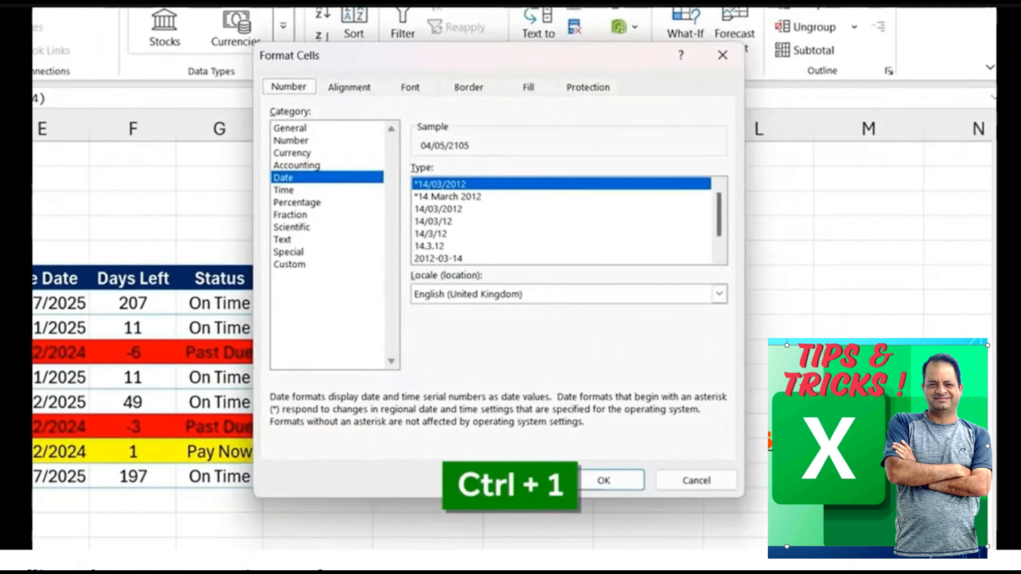
click(301, 141)
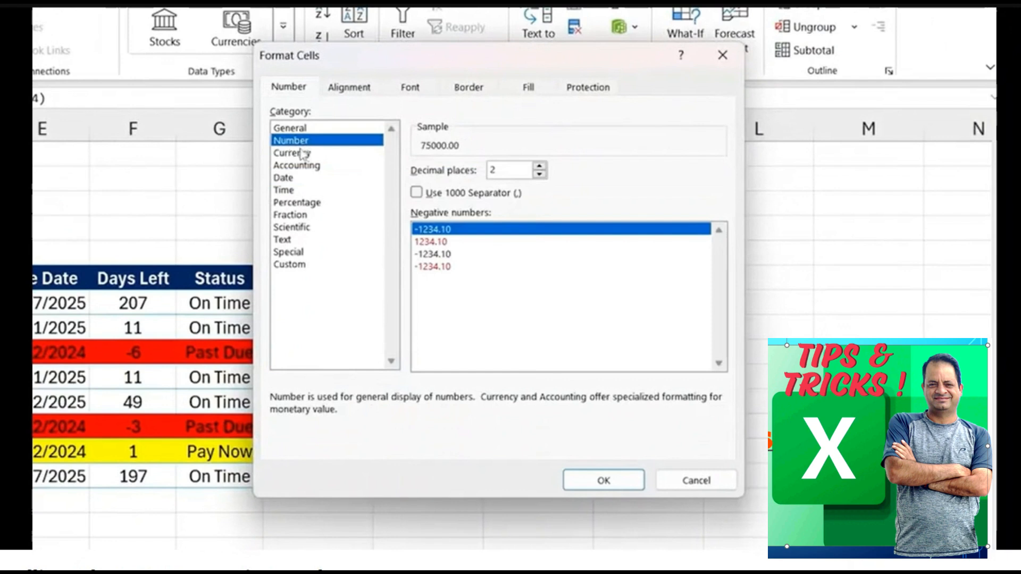
click(540, 176)
double_click(539, 174)
click(452, 193)
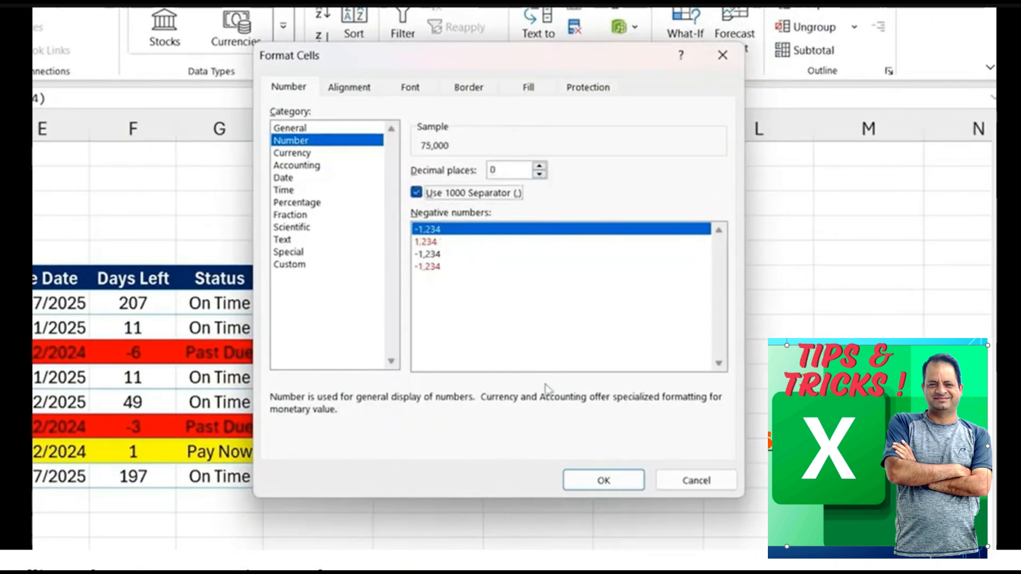
click(603, 480)
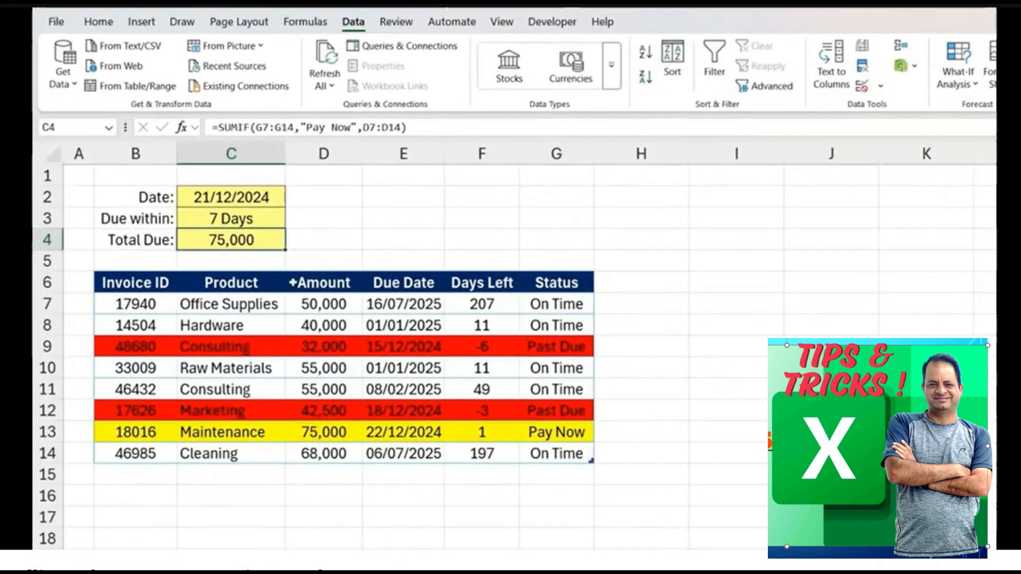
- Test the Total Due formula by choosing 14 as the Due within value, and check the Pay Now amounts
click(552, 433)
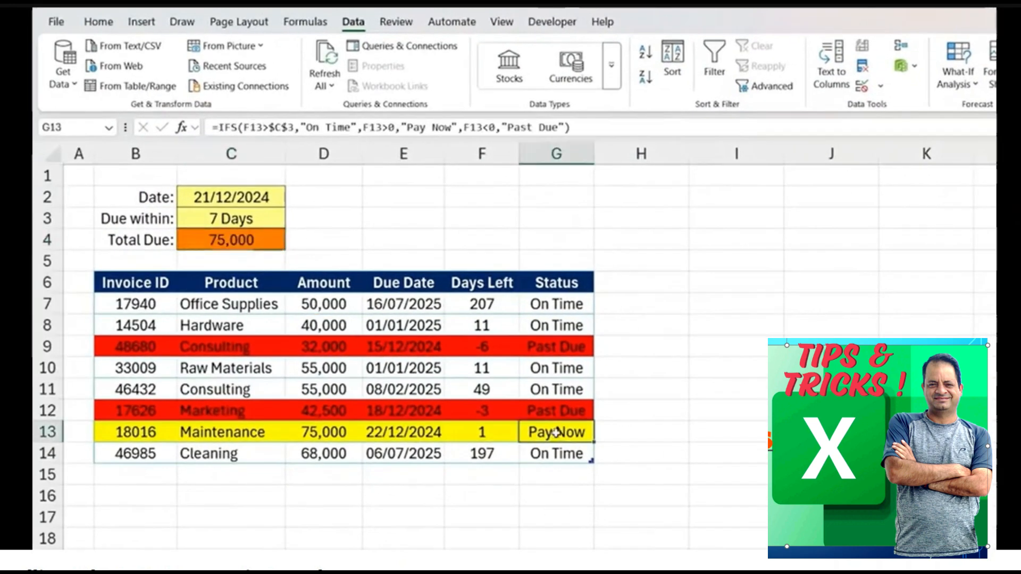
click(191, 212)
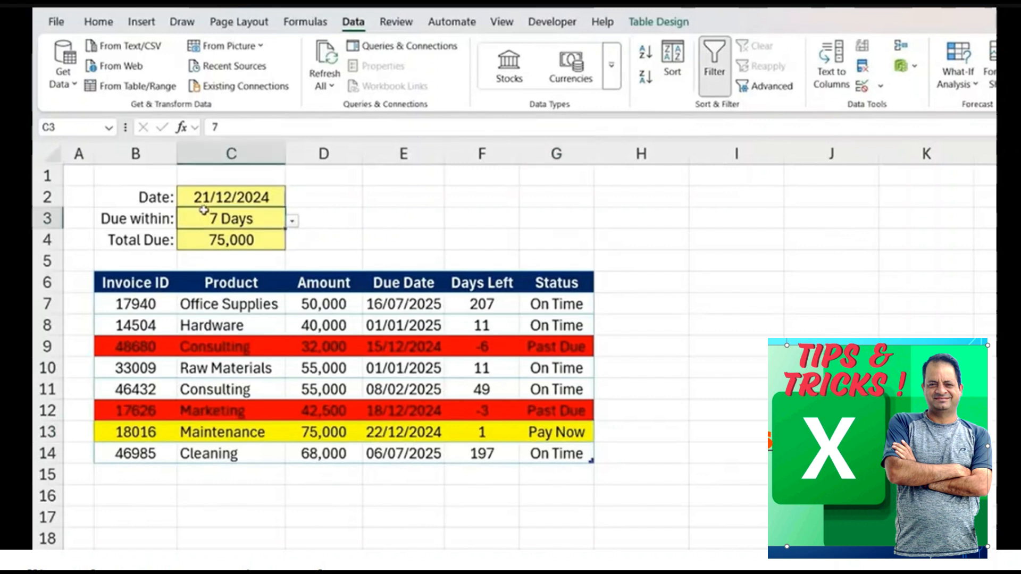
key(alt+Down)
key(Return)
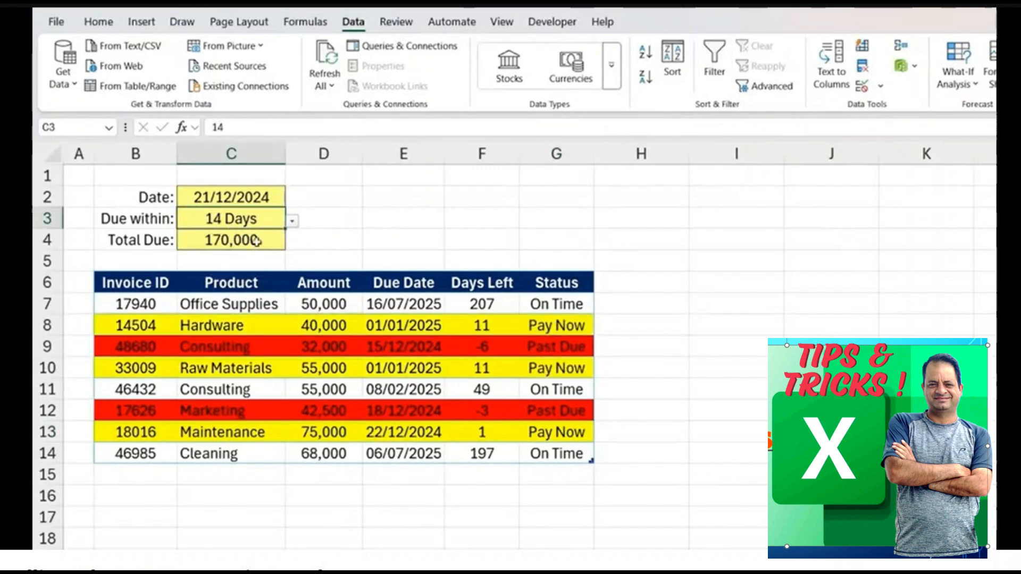
click(324, 329)
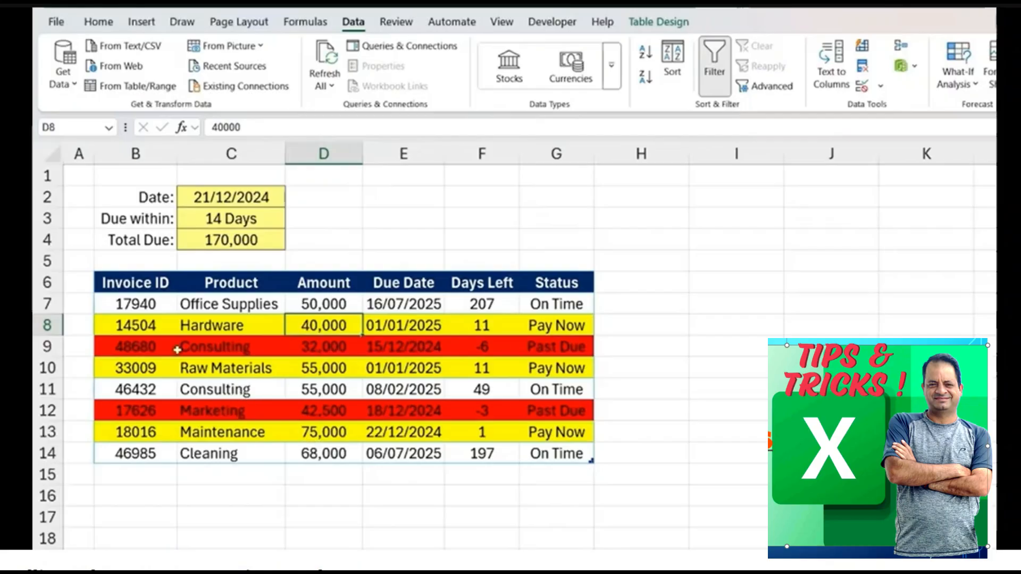
click(230, 244)
key(Right)
text(=sumi)
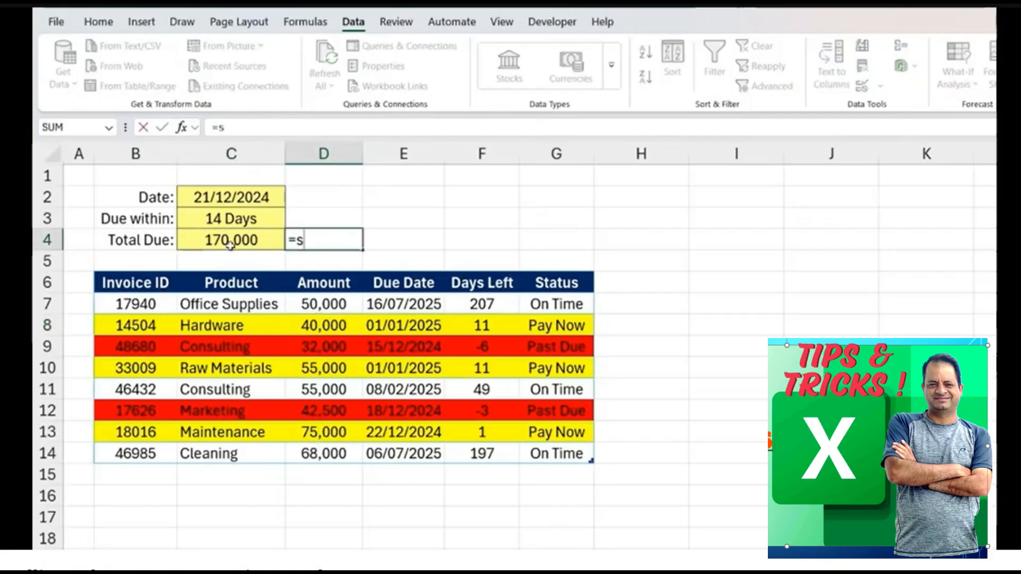
text(fs)
key(Tab)
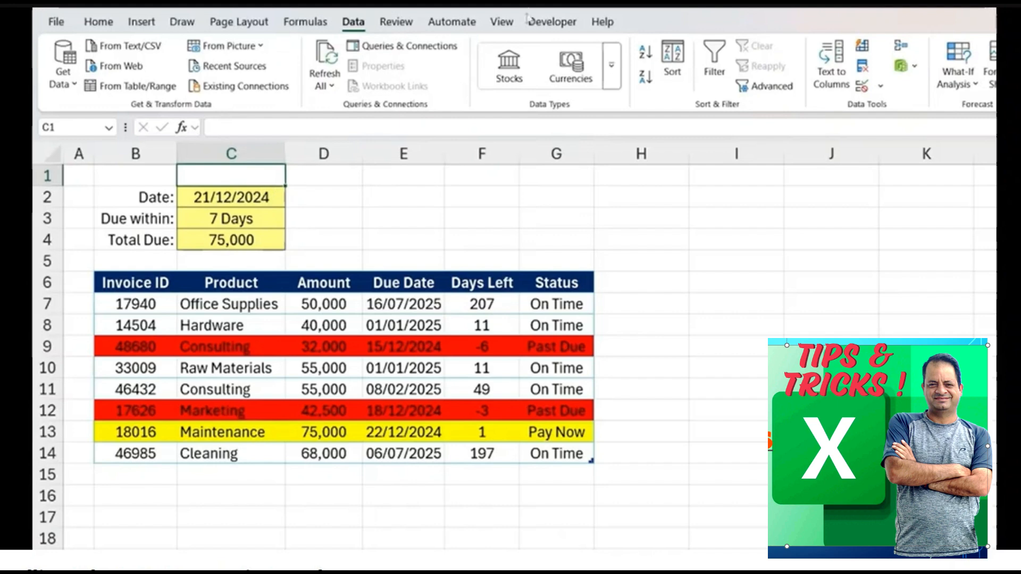
- Check in the ribbon customization options that the Developer tab is enabled, apply the options, and display the Developer commands
click(565, 23)
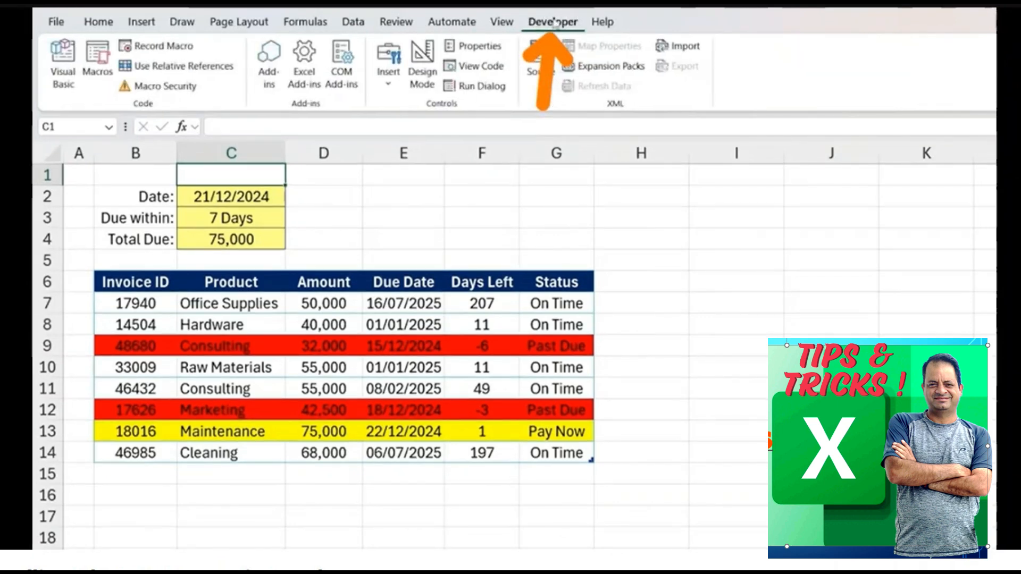
click(106, 27)
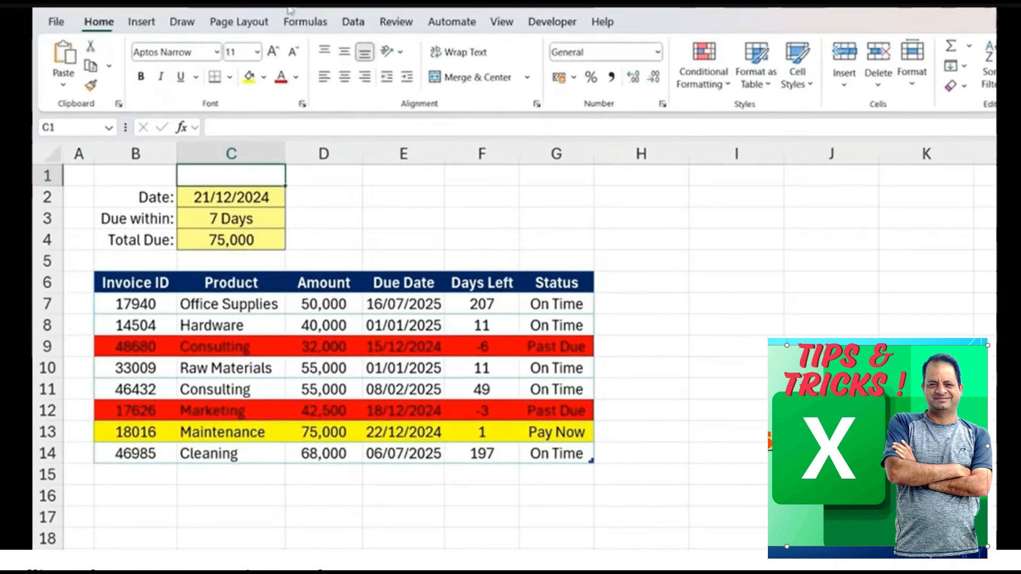
right_click(461, 103)
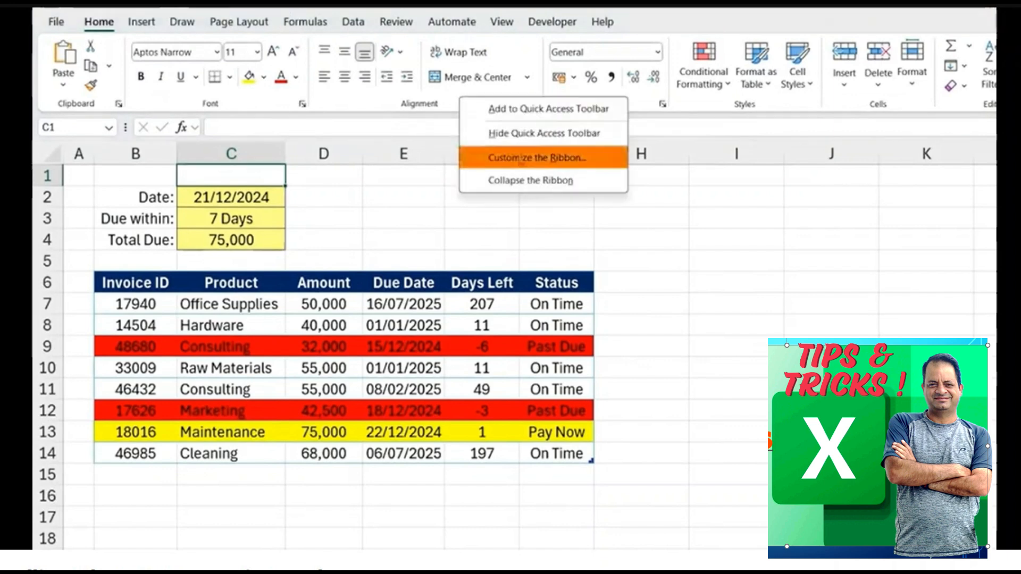
click(580, 166)
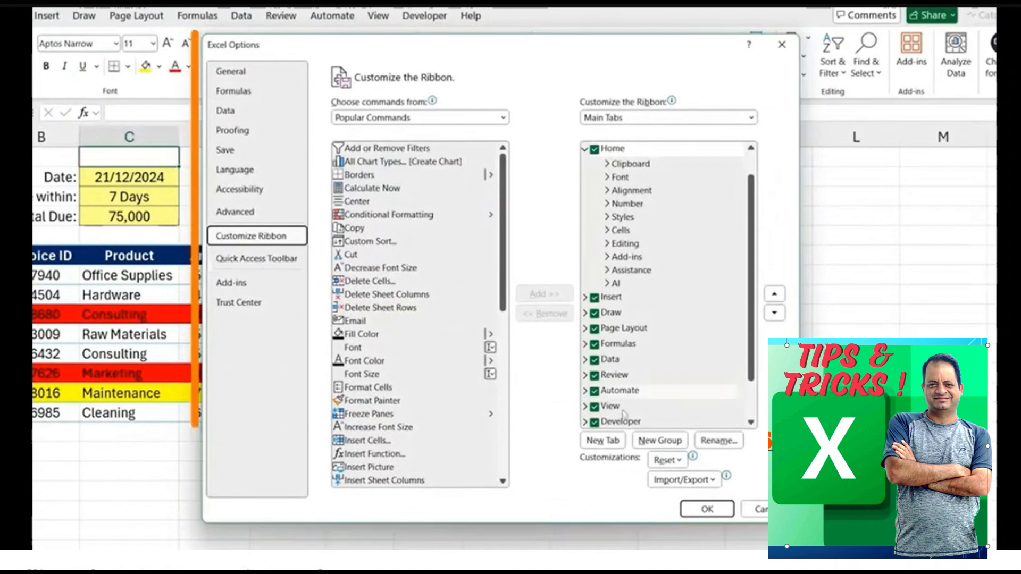
scroll(638, 404, down, 3)
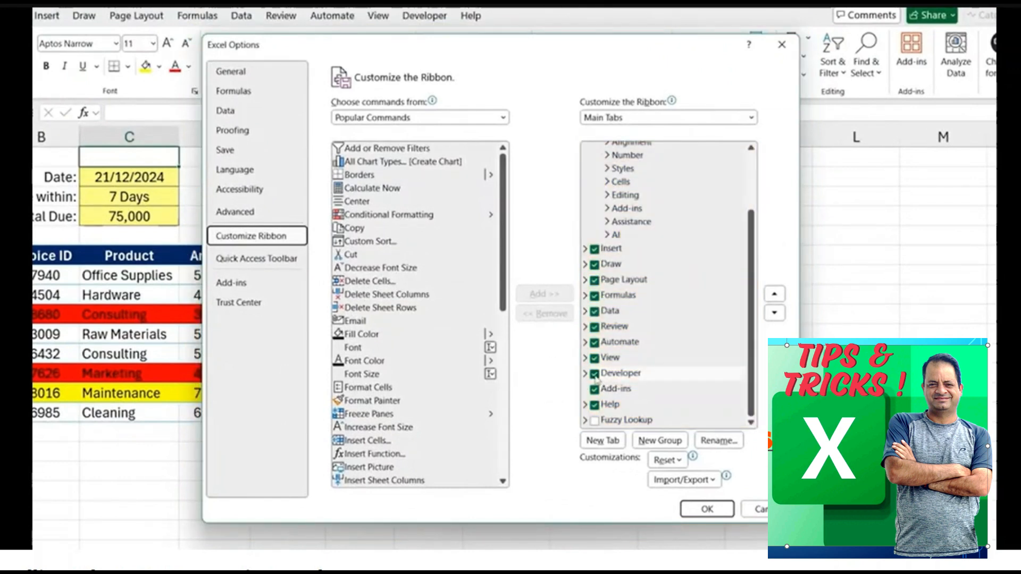
click(707, 508)
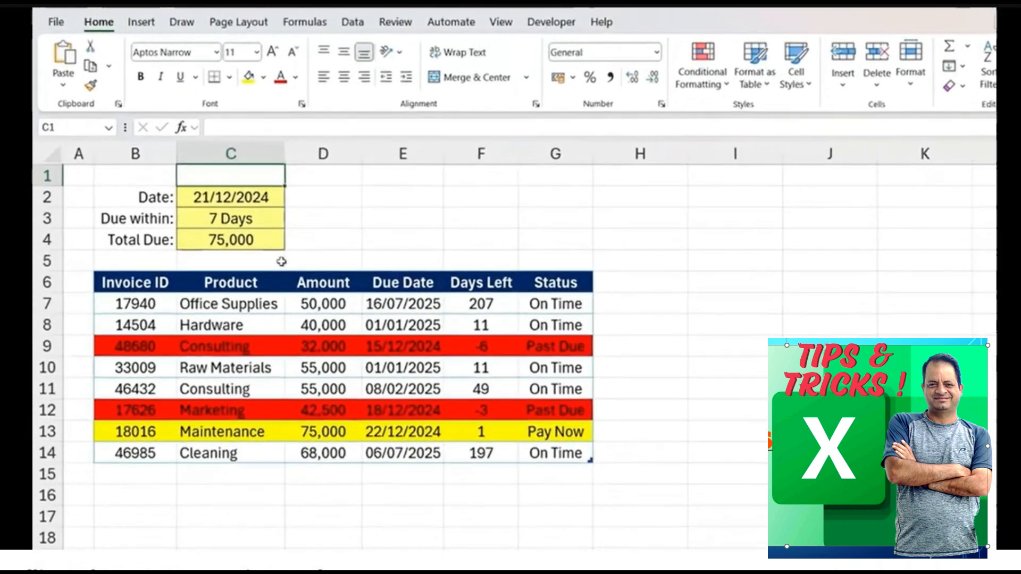
click(542, 16)
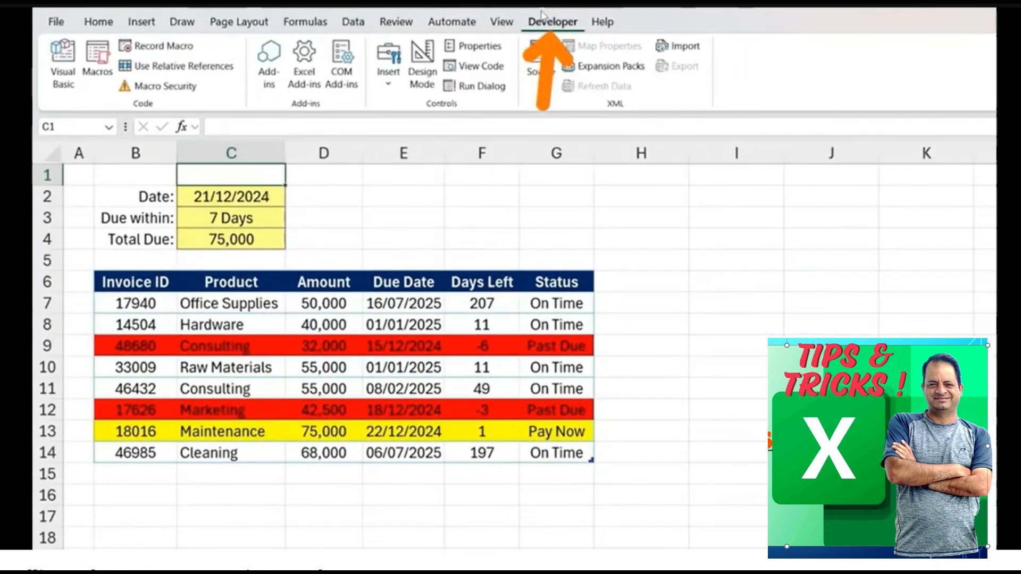
- Open the VBA editor with the Project Explorer and paste the Workbook_Open macro into the ThisWorkbook code module
click(67, 77)
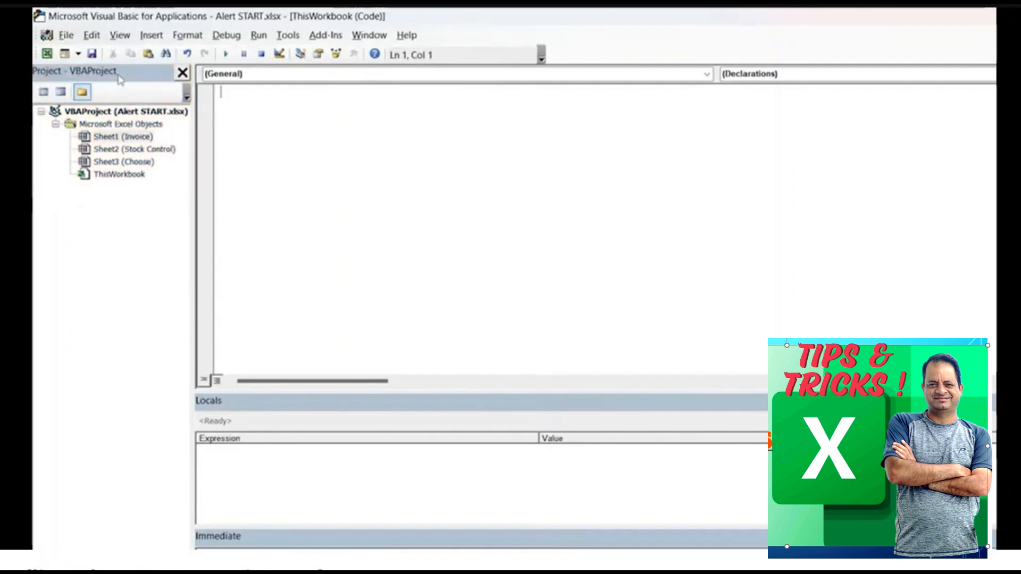
click(121, 35)
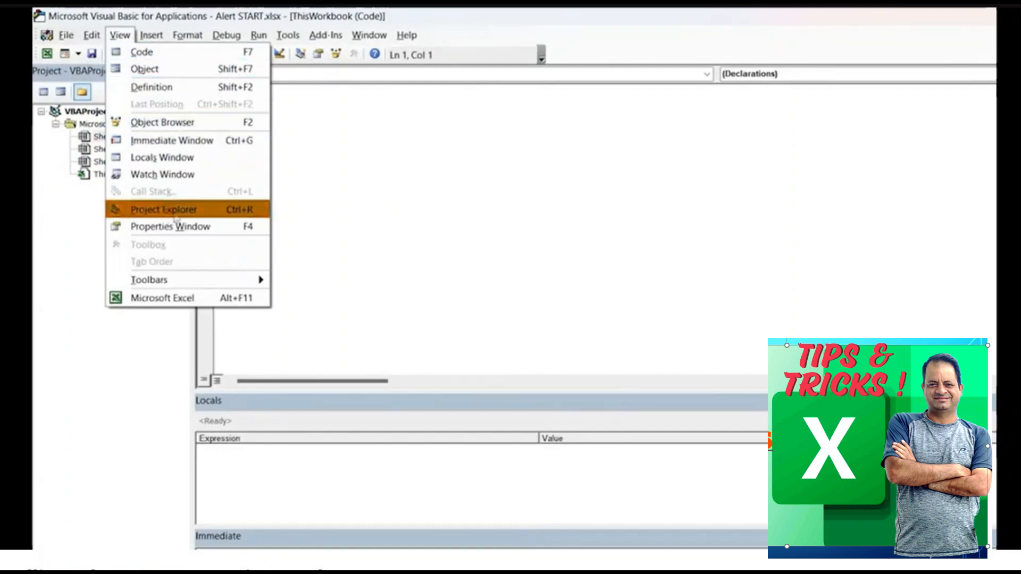
click(205, 218)
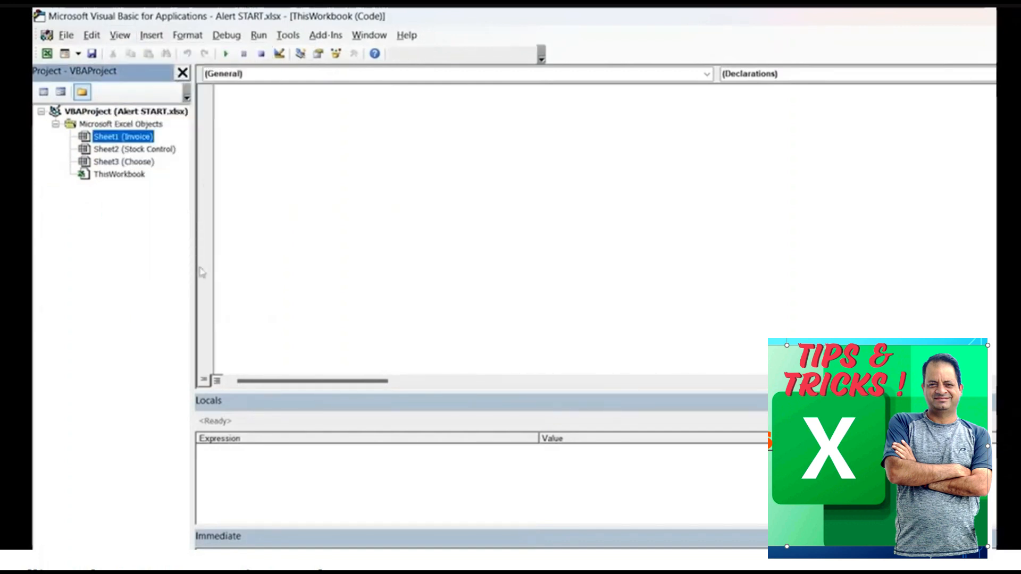
double_click(126, 177)
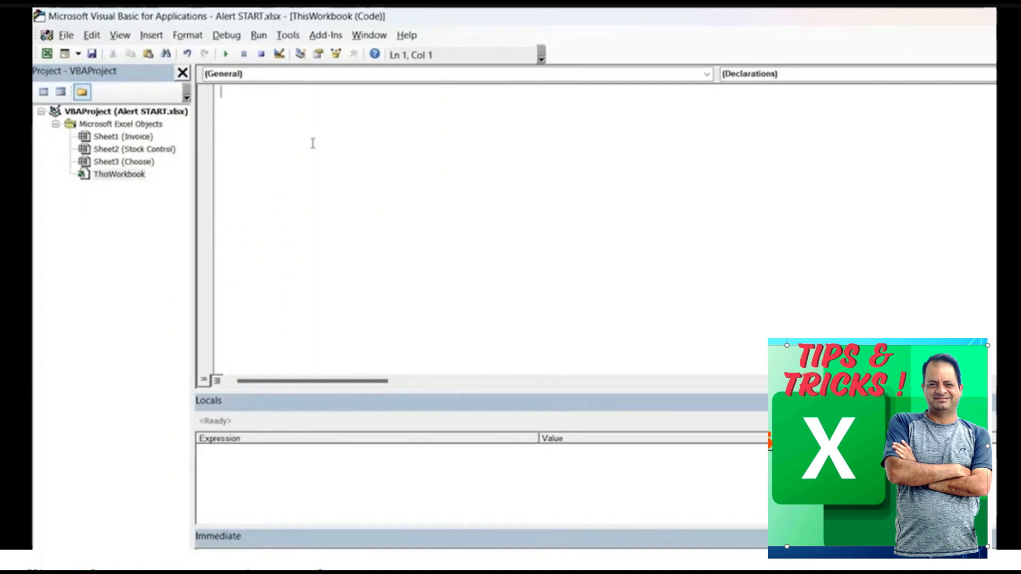
key(ctrl+v)
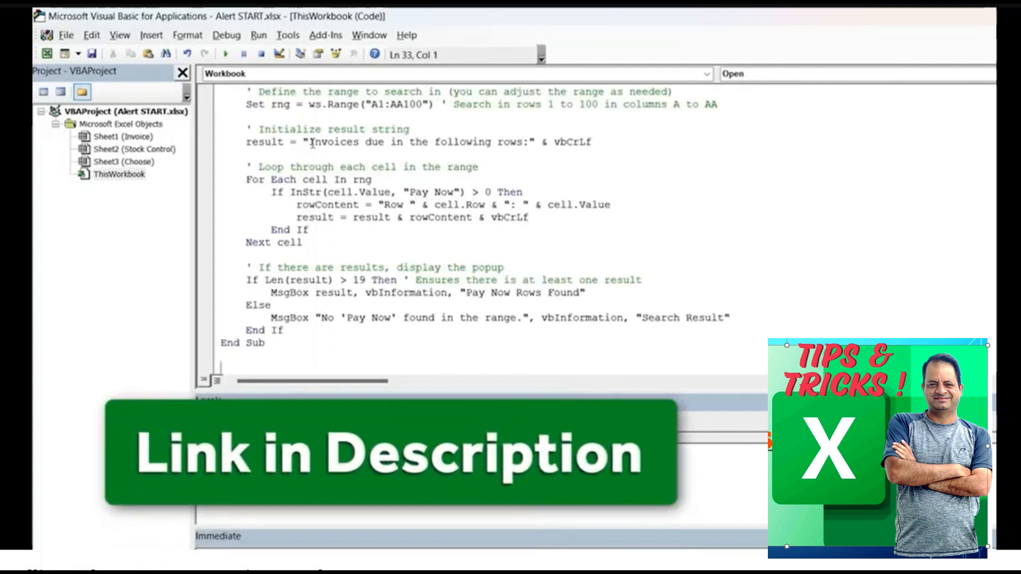
- Change the macro's search range to A1:AA150 in the Set rng line
scroll(312, 143, up, 4)
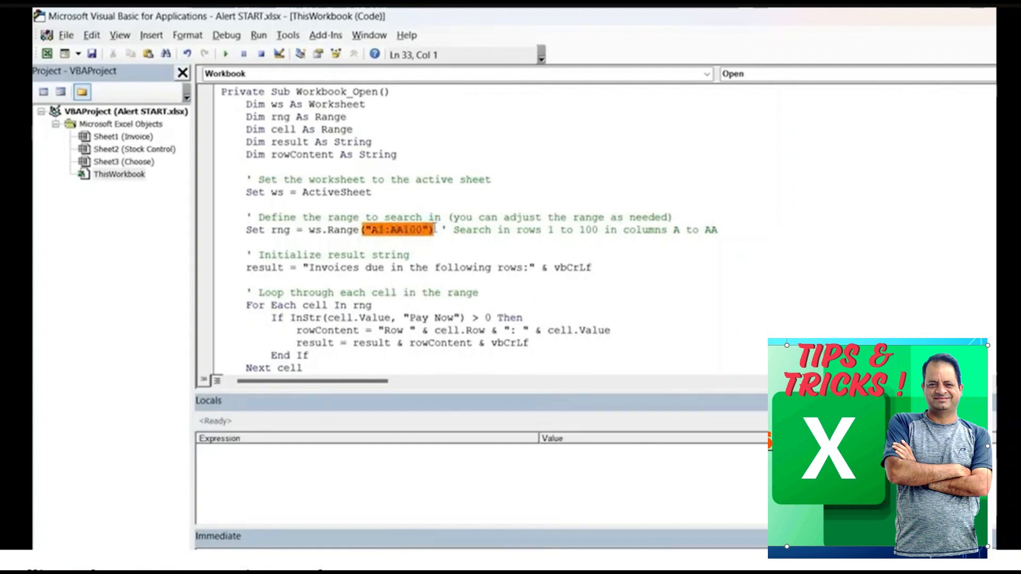
click(423, 230)
key(BackSpace)
key(BackSpace)
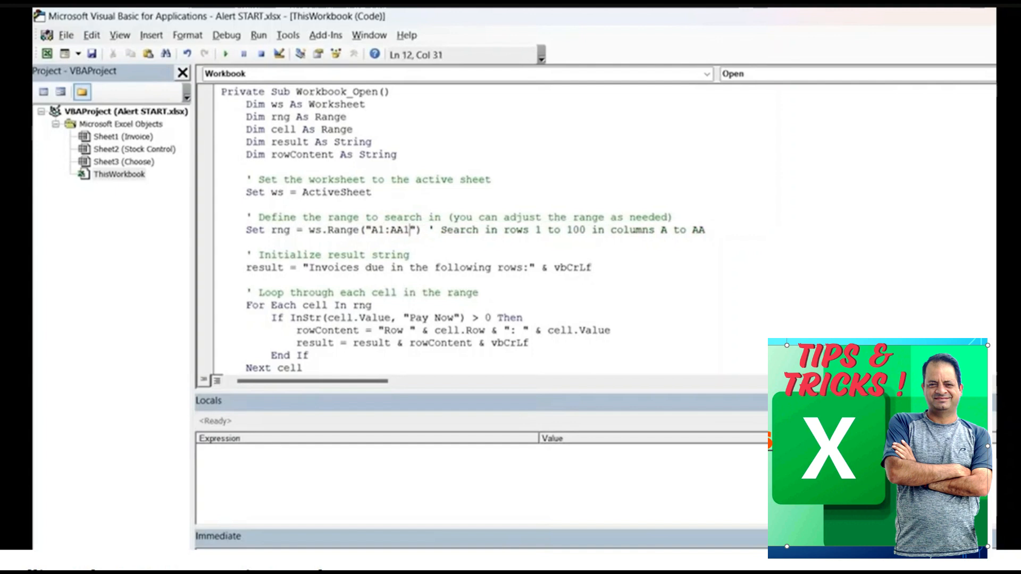
text(50)
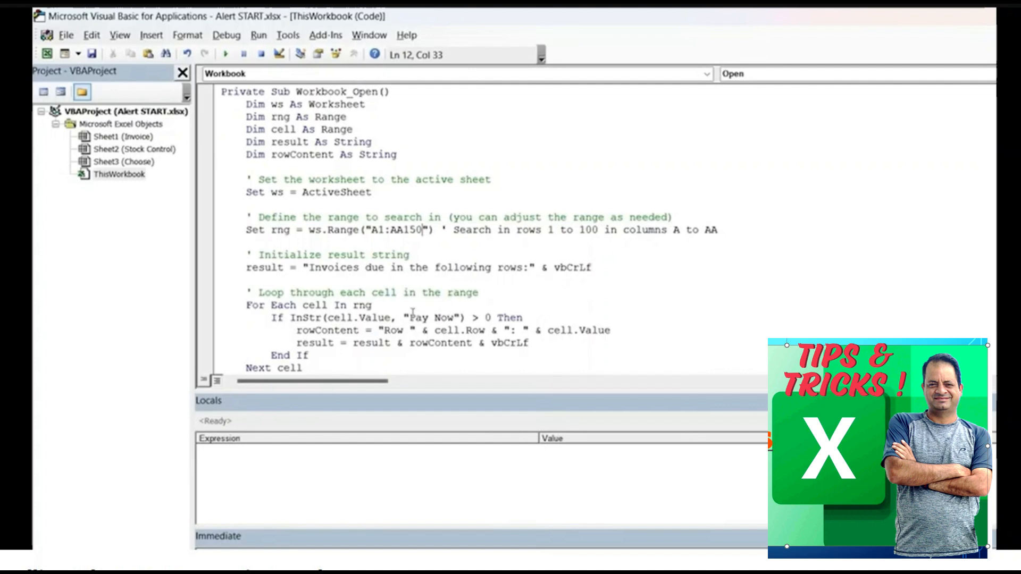
- Examine the macro's "Pay Now" search condition, the cell loop and the message box texts for found and missing results
drag(410, 317, 452, 318)
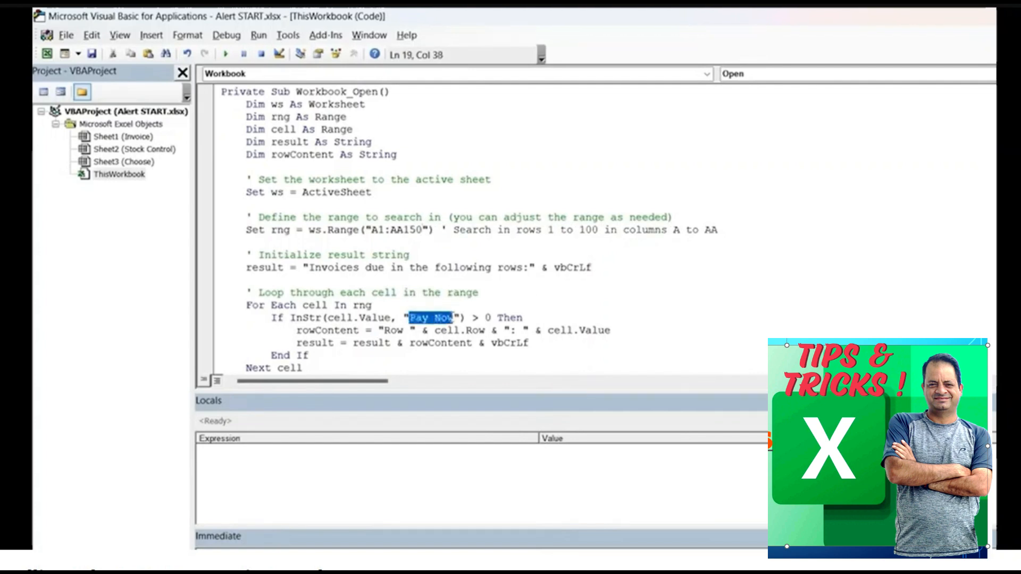
click(399, 329)
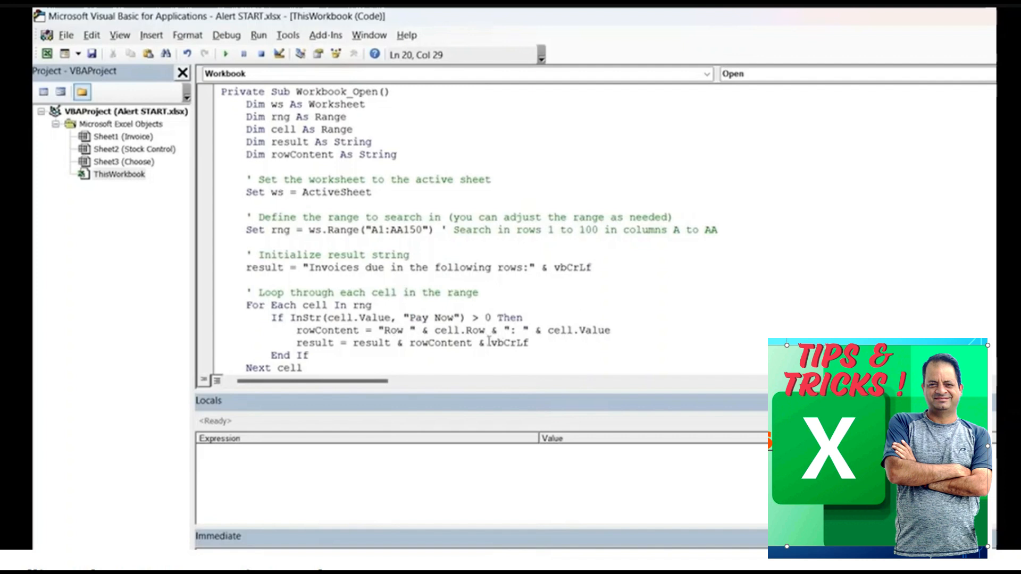
click(310, 291)
scroll(440, 241, down, 2)
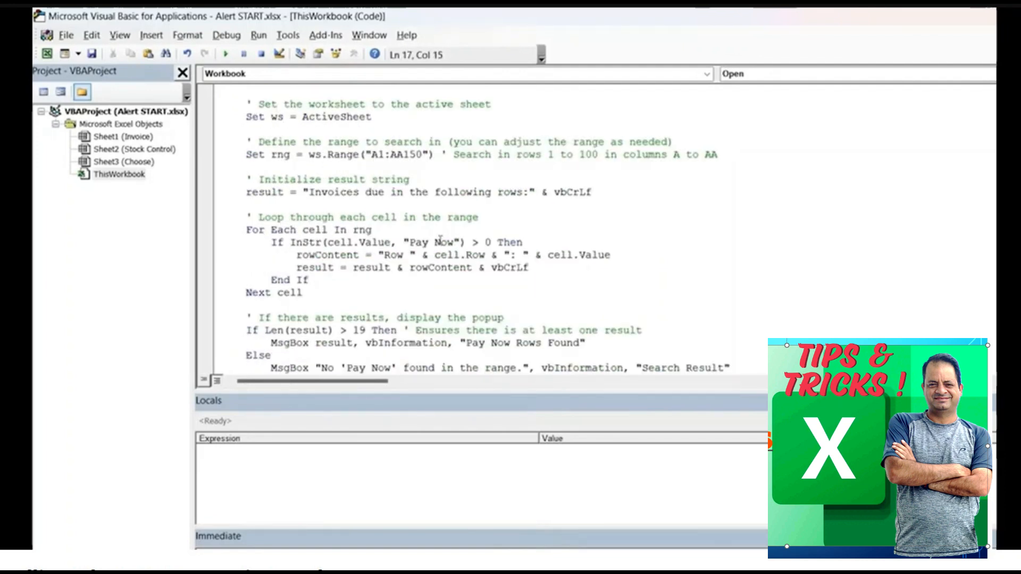
scroll(441, 241, down, 1)
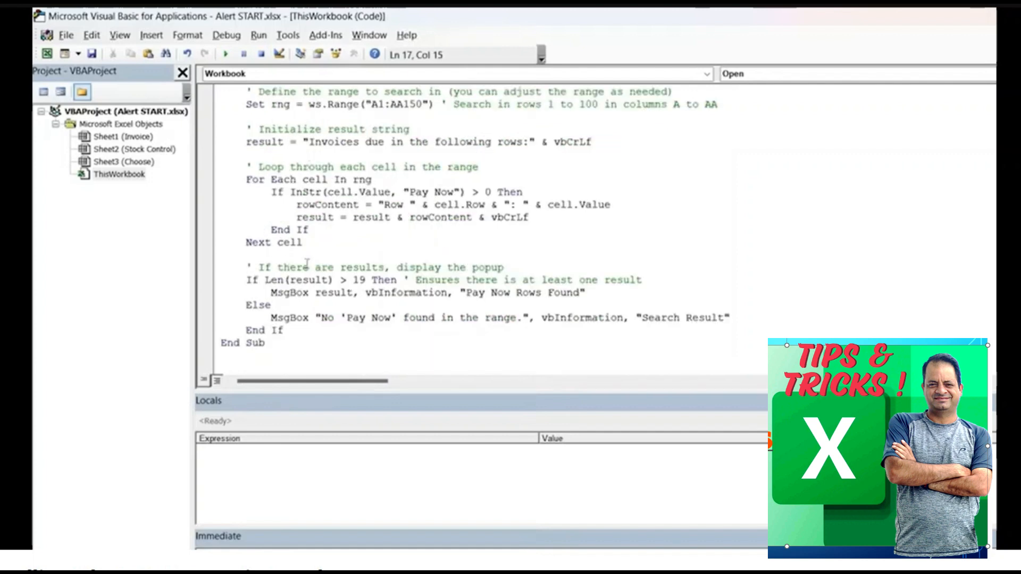
drag(388, 266, 452, 262)
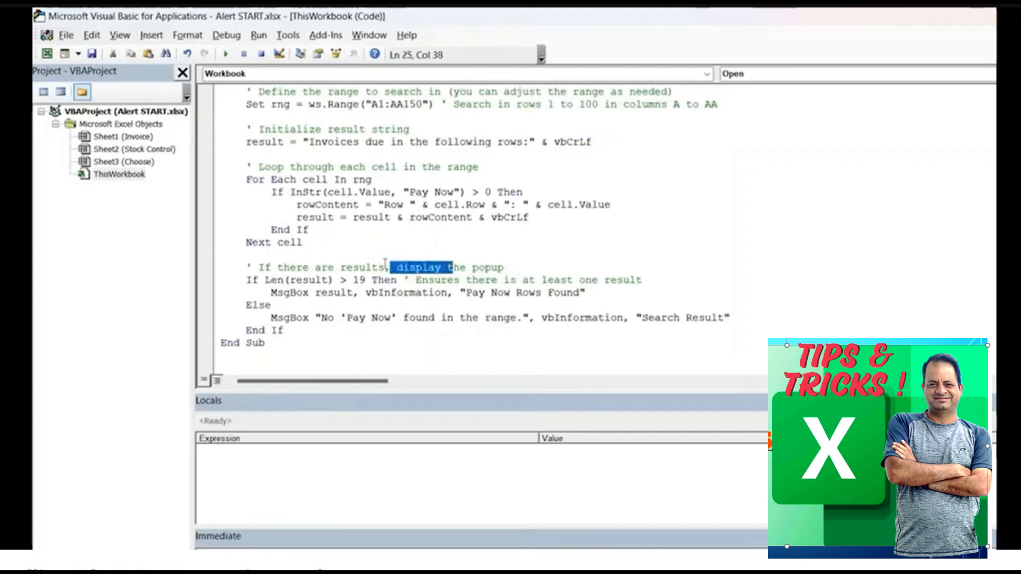
click(510, 264)
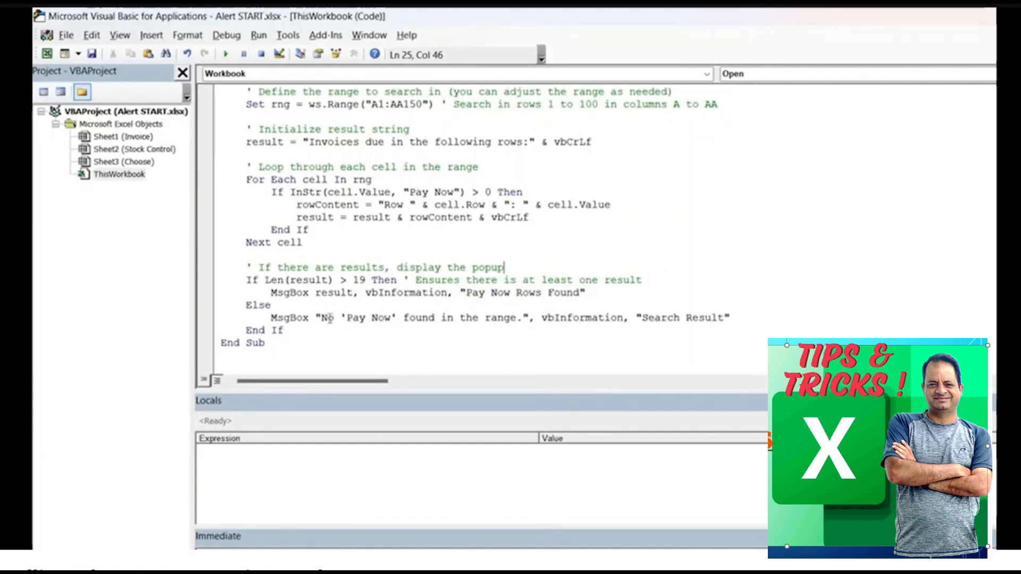
drag(316, 317, 500, 318)
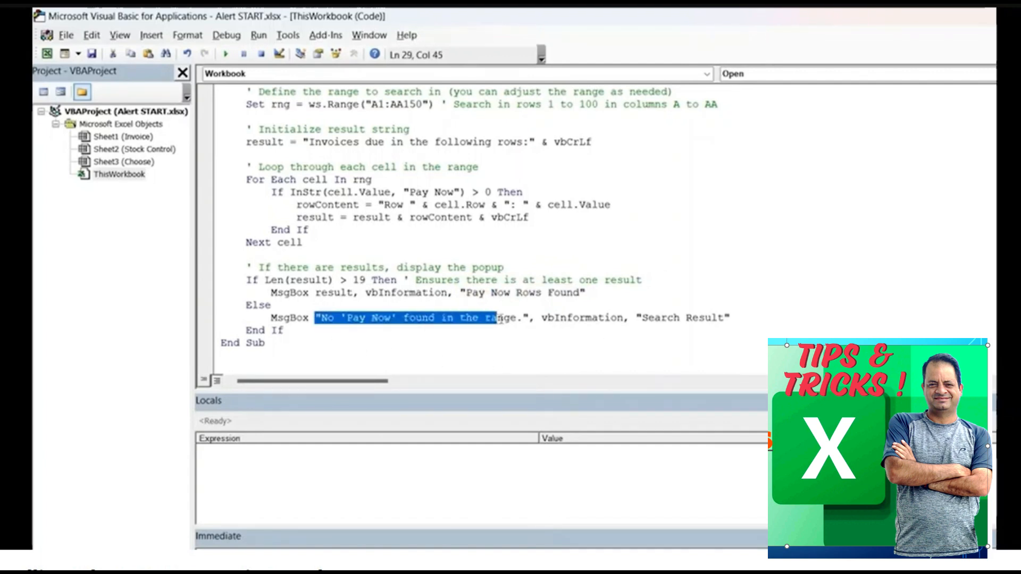
click(540, 347)
double_click(505, 293)
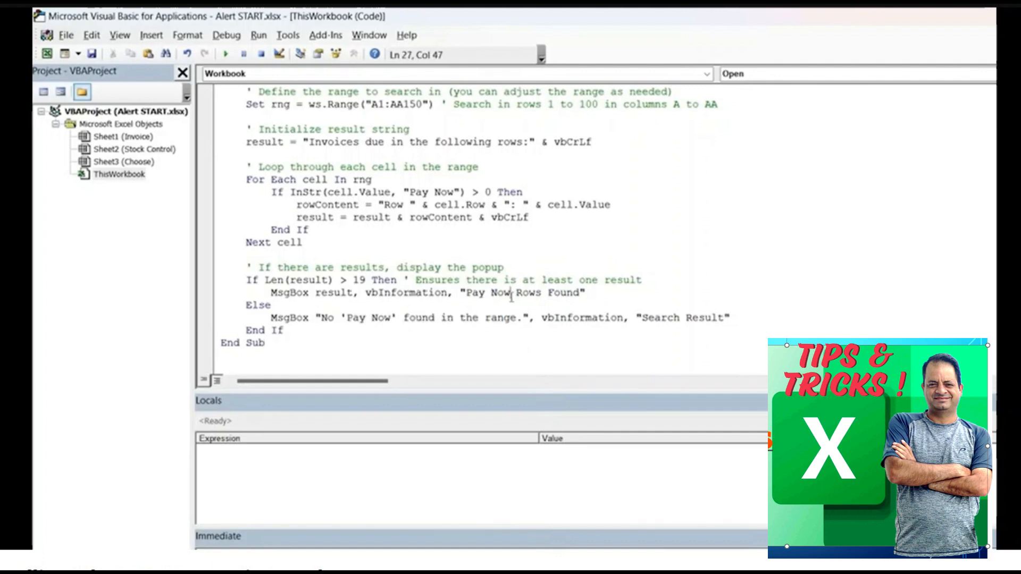
click(467, 293)
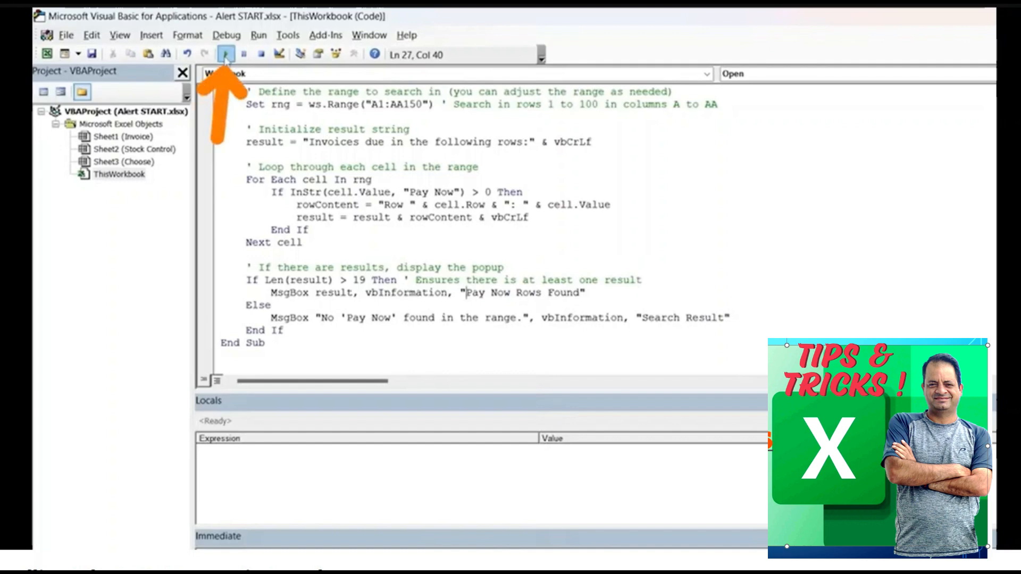
- Run the macro to test its Pay Now alert, dismiss the message box and return to the invoice worksheet
click(225, 56)
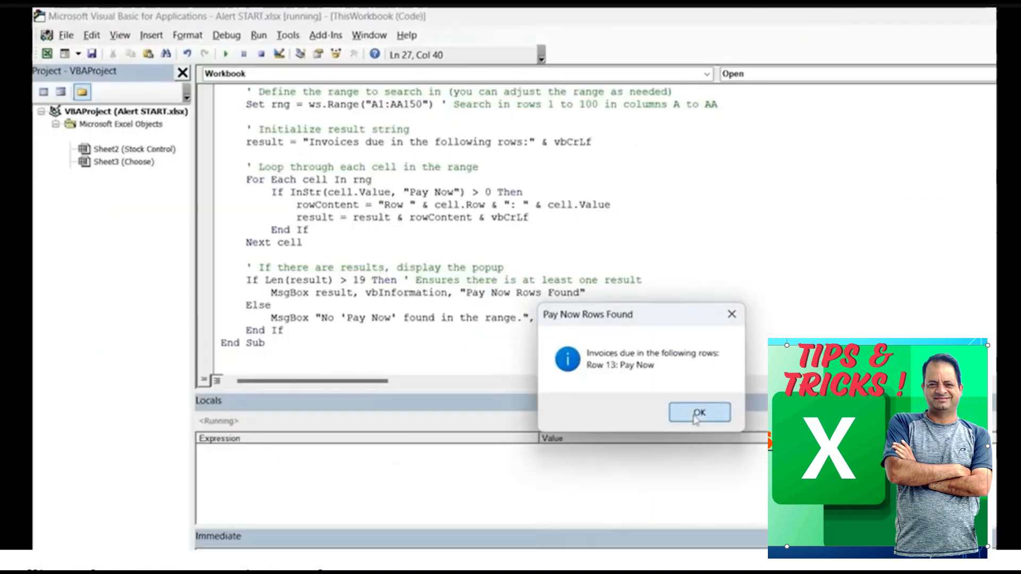
click(695, 420)
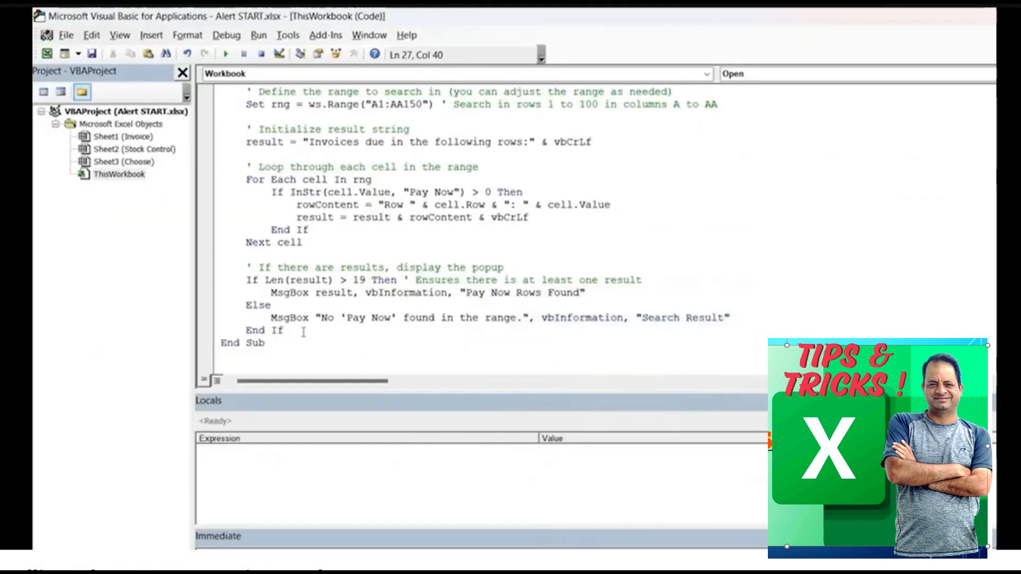
key(alt+F11)
- Set Due within in C3 to 14 days, rerun the macro from the VBA editor and dismiss its alert
click(215, 217)
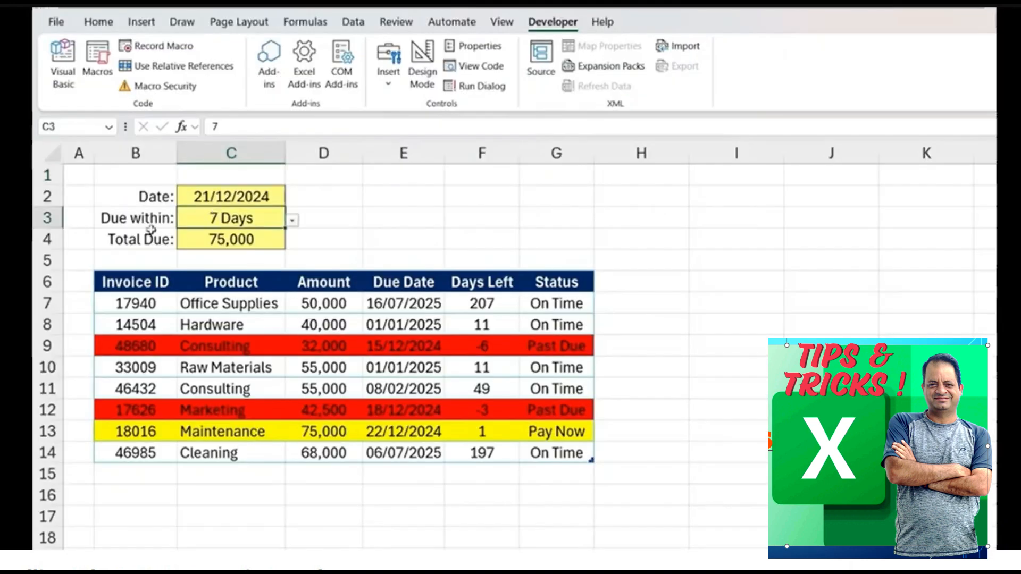
text(14)
key(Return)
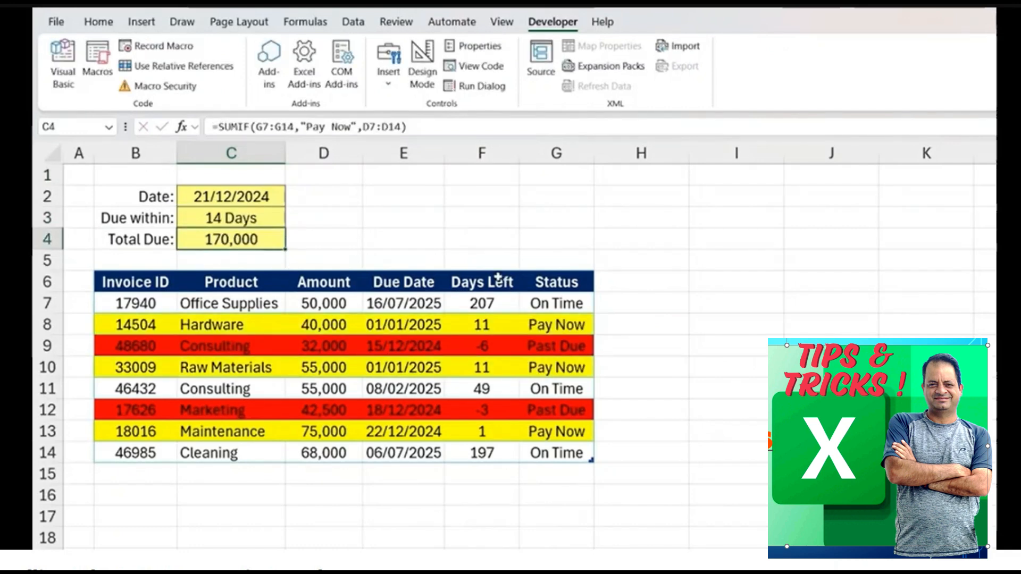
key(alt+F11)
click(226, 52)
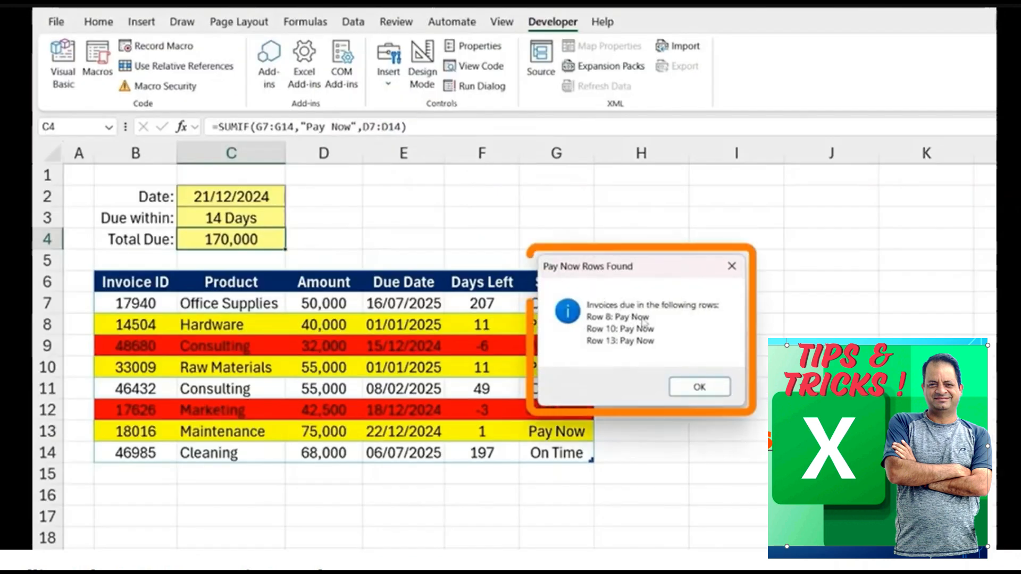
click(686, 388)
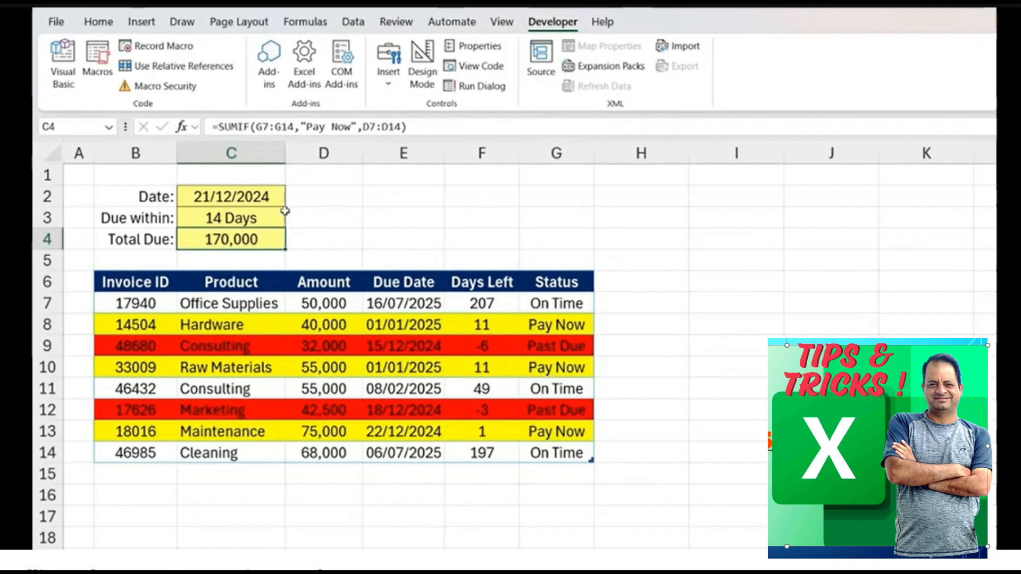
click(388, 224)
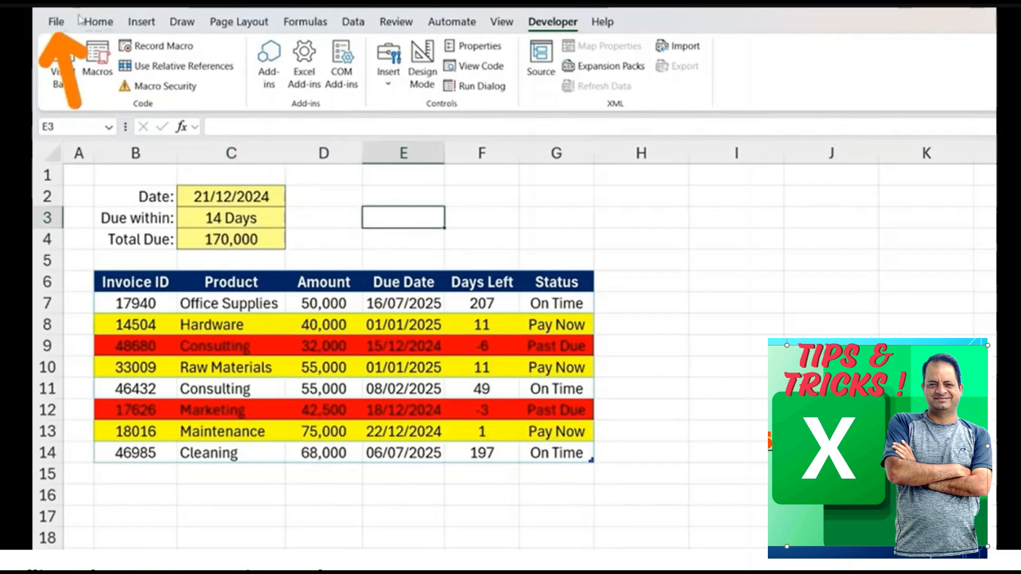
- Save the workbook to the Desktop as Alert START in the Excel Macro-Enabled Workbook format
click(57, 22)
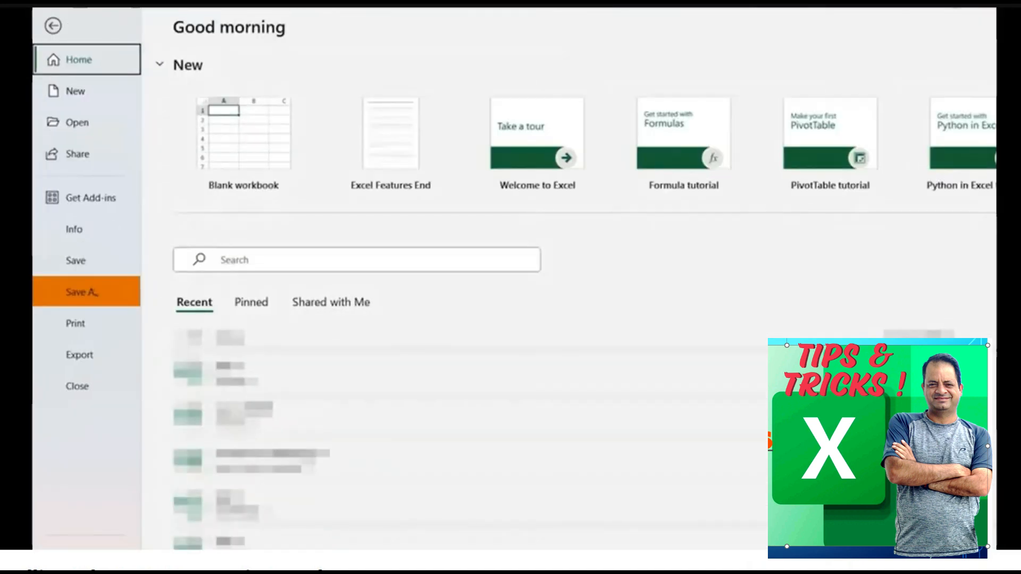
click(95, 295)
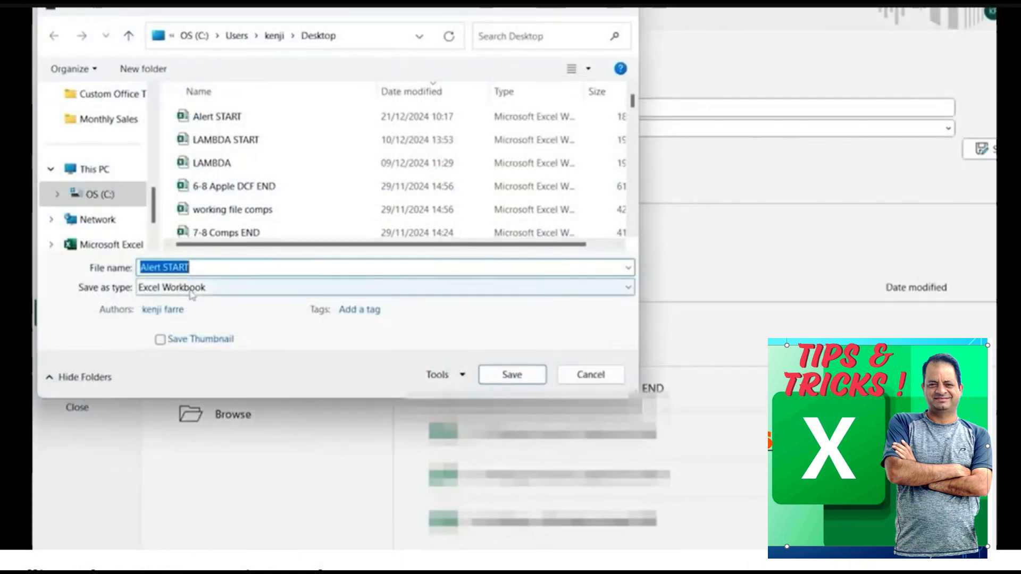
click(190, 291)
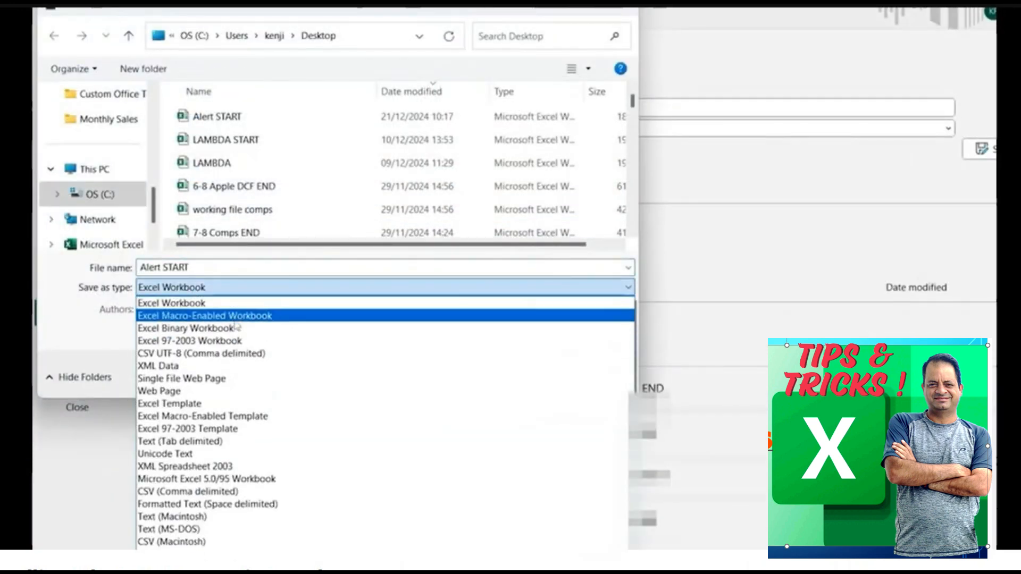
click(231, 317)
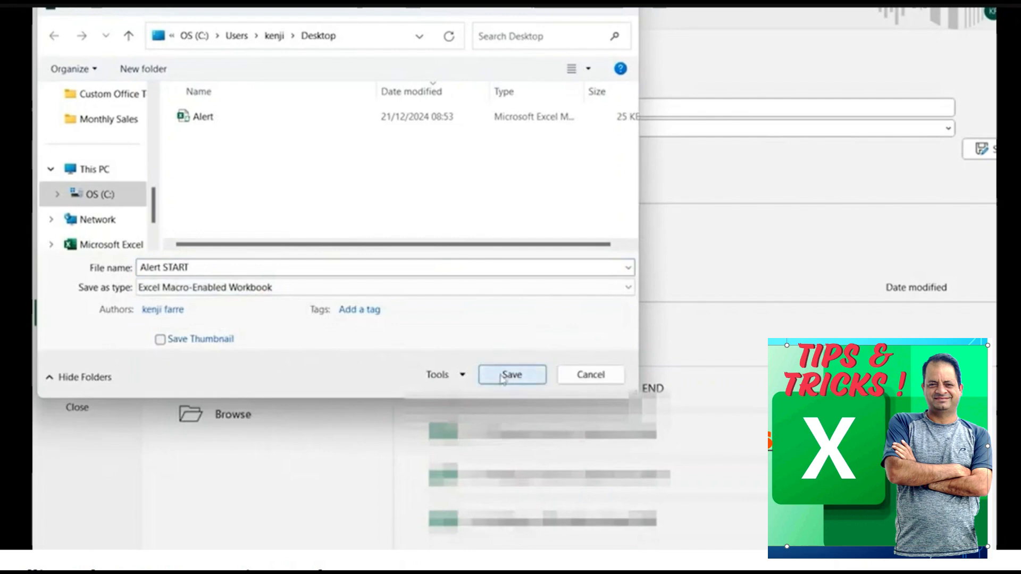
click(492, 374)
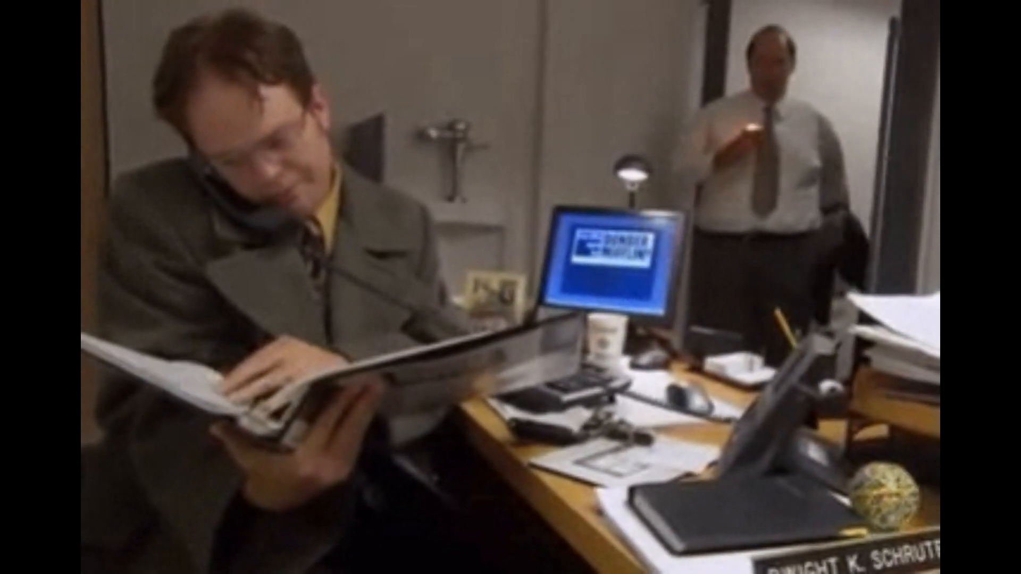
- Open the macro-enabled Alert START file from the Desktop folder to test the opening alert, and dismiss the message box
click(241, 192)
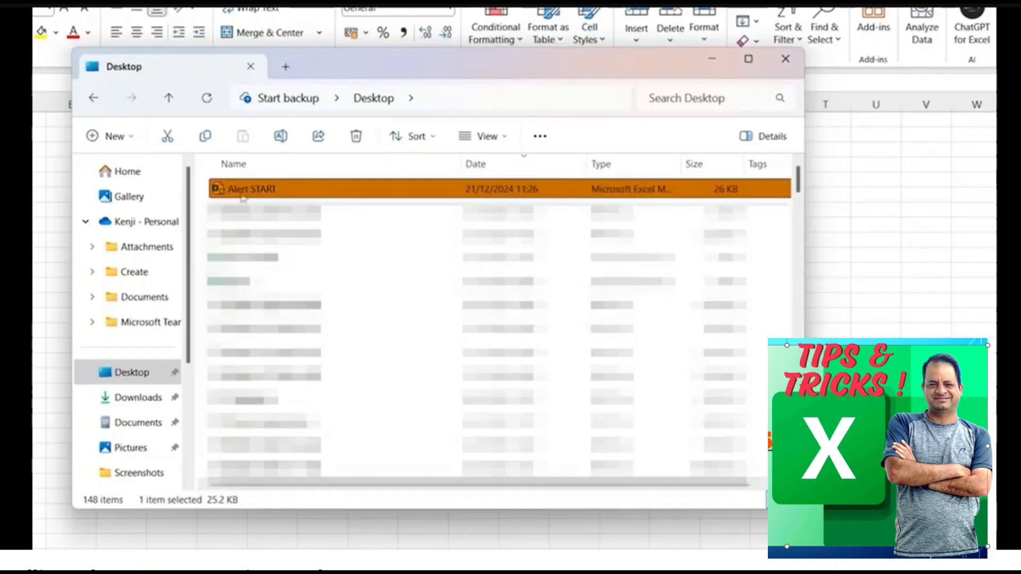
double_click(243, 192)
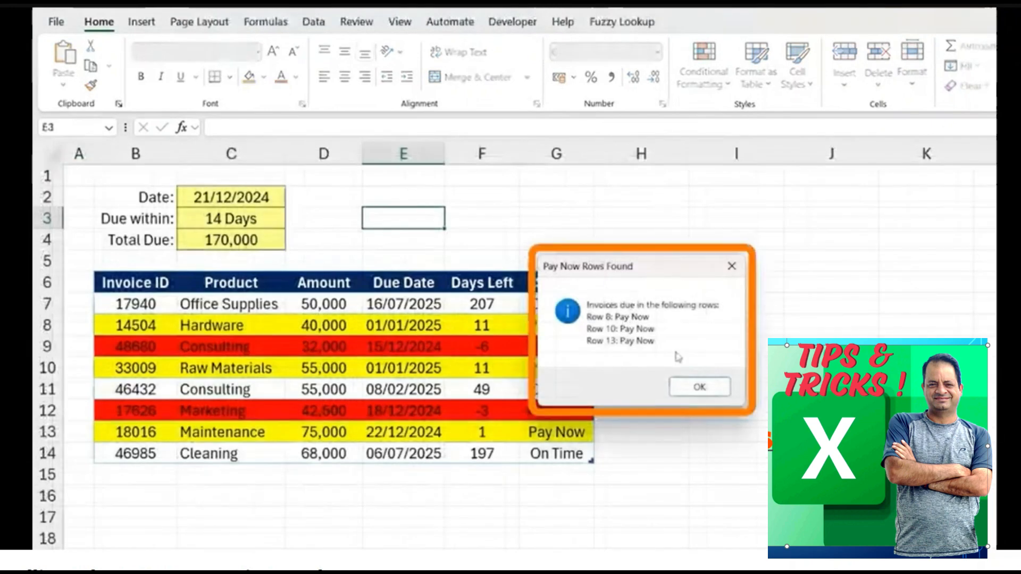
click(697, 385)
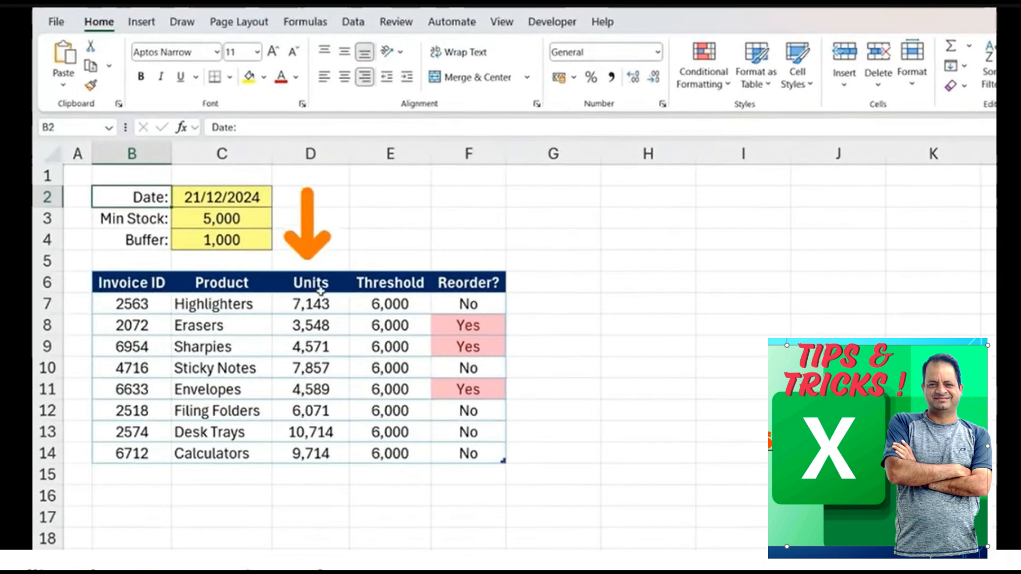
- Examine the Threshold formula in E7 of the stock sheet and the Min Stock and Buffer cells it uses
click(284, 253)
drag(320, 290, 317, 385)
key(Right)
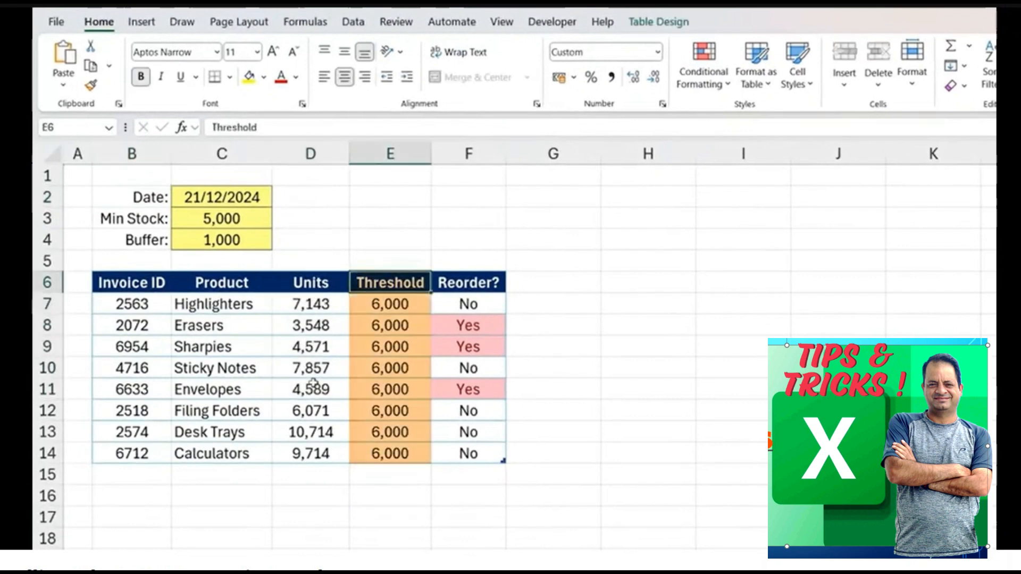
click(399, 299)
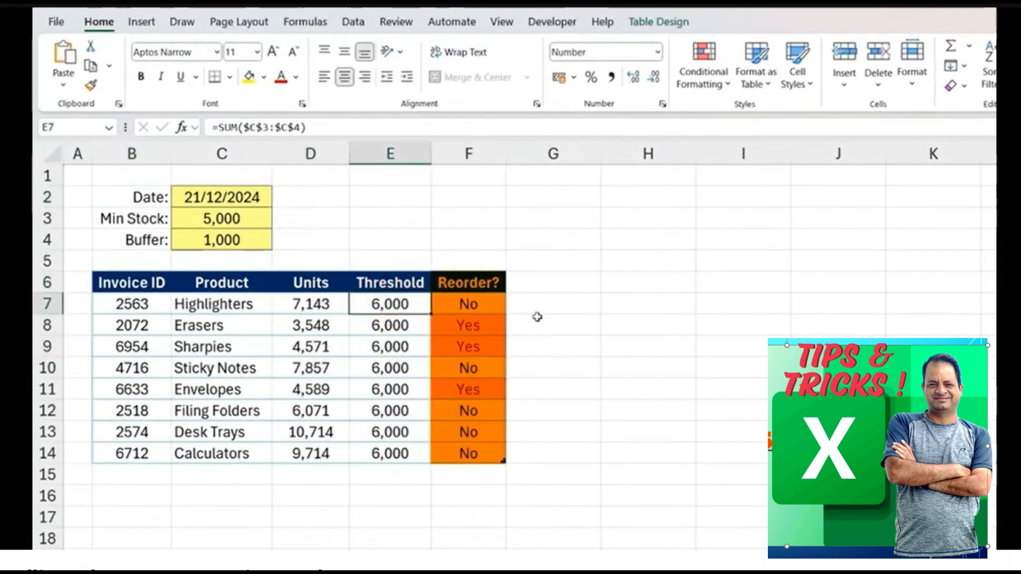
double_click(399, 304)
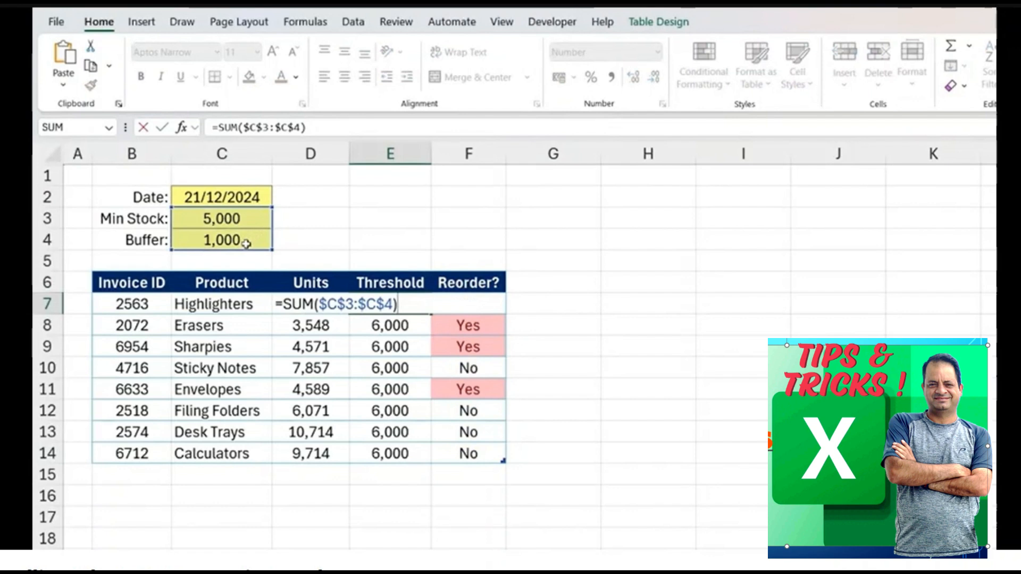
key(ctrl+Return)
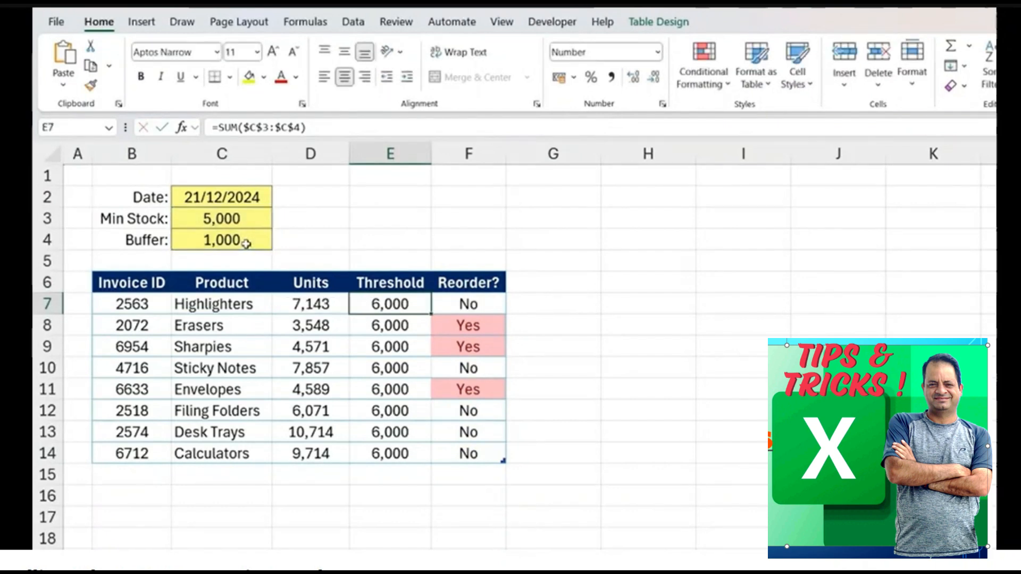
click(191, 246)
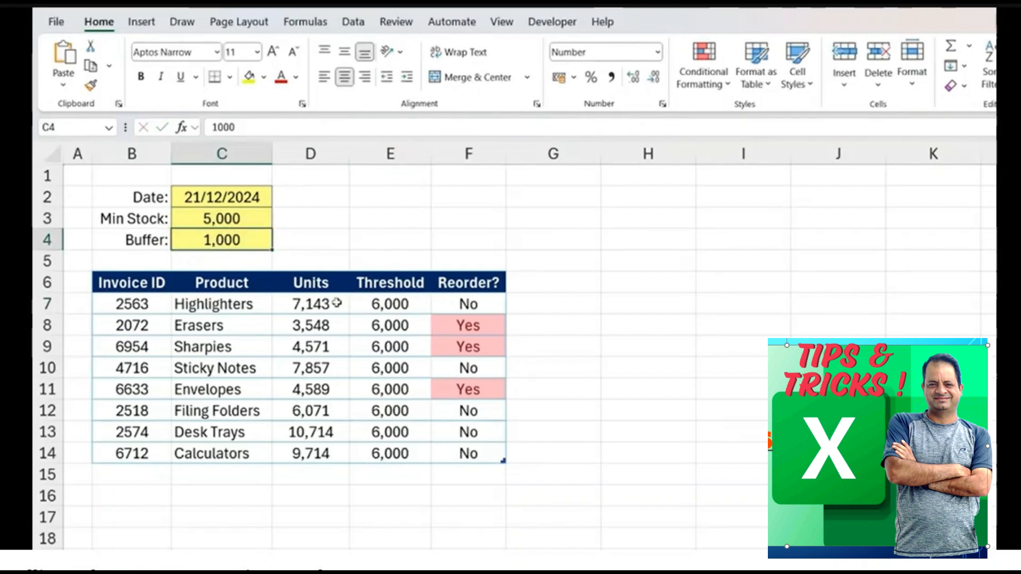
- Examine the Reorder? formula in F7 and the Erasers and Sharpies rows flagged for reordering
click(458, 307)
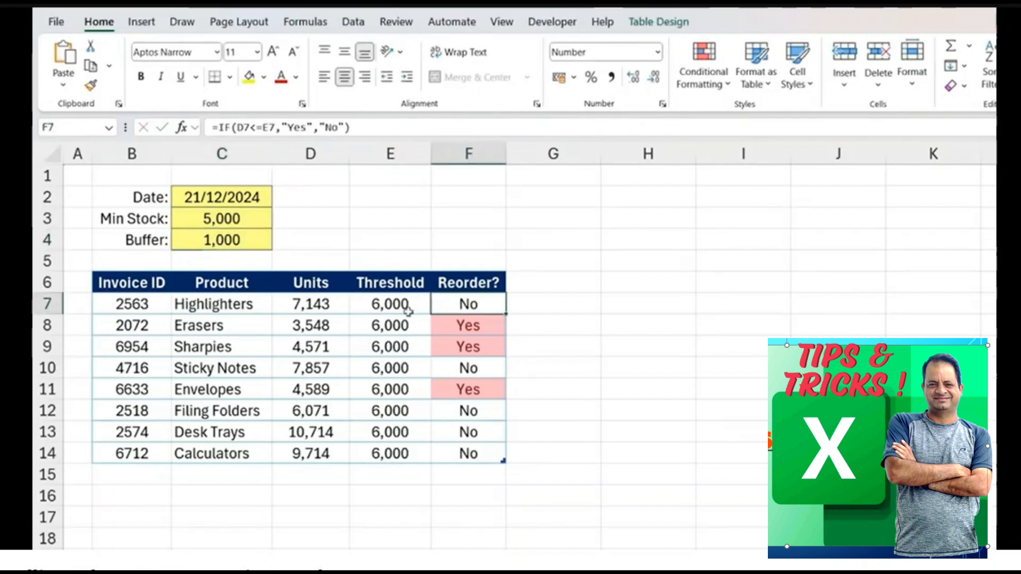
click(366, 126)
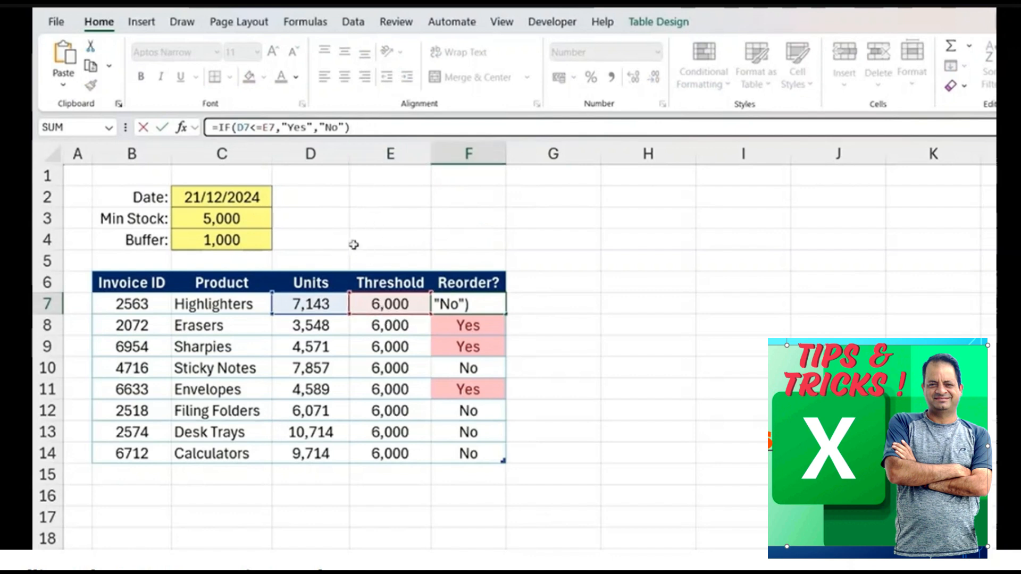
key(ctrl+Return)
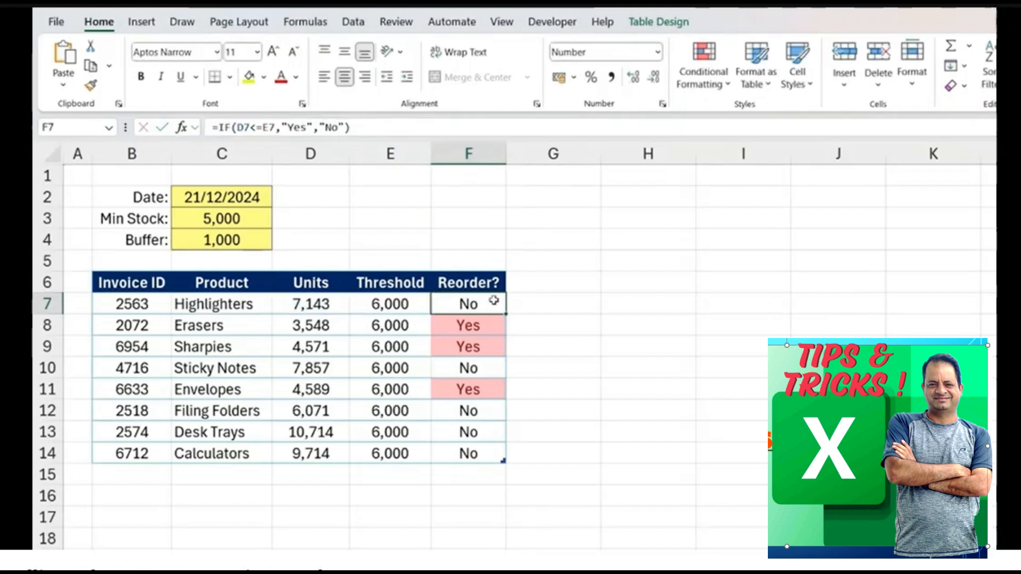
click(460, 329)
click(475, 348)
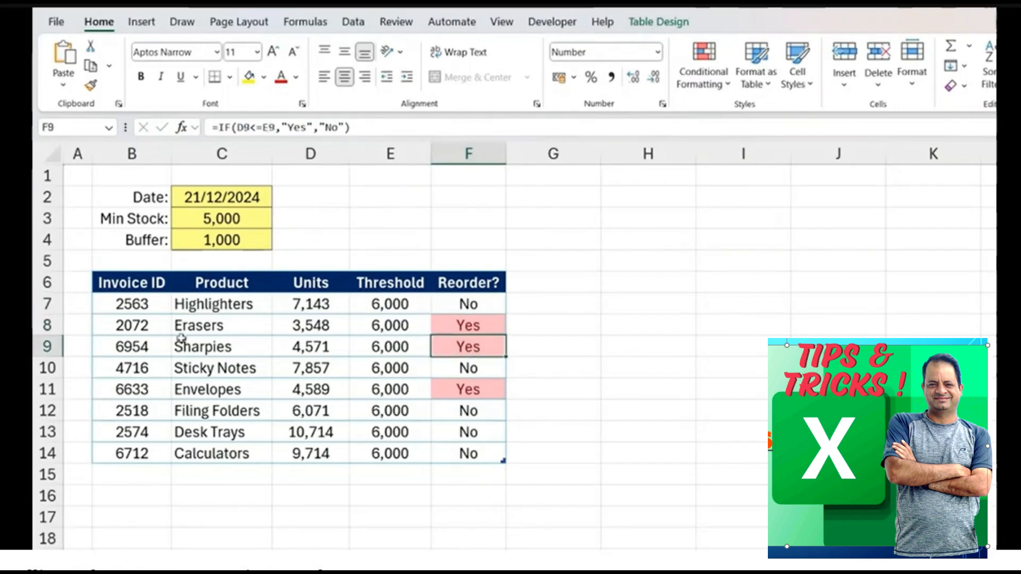
drag(143, 326, 440, 324)
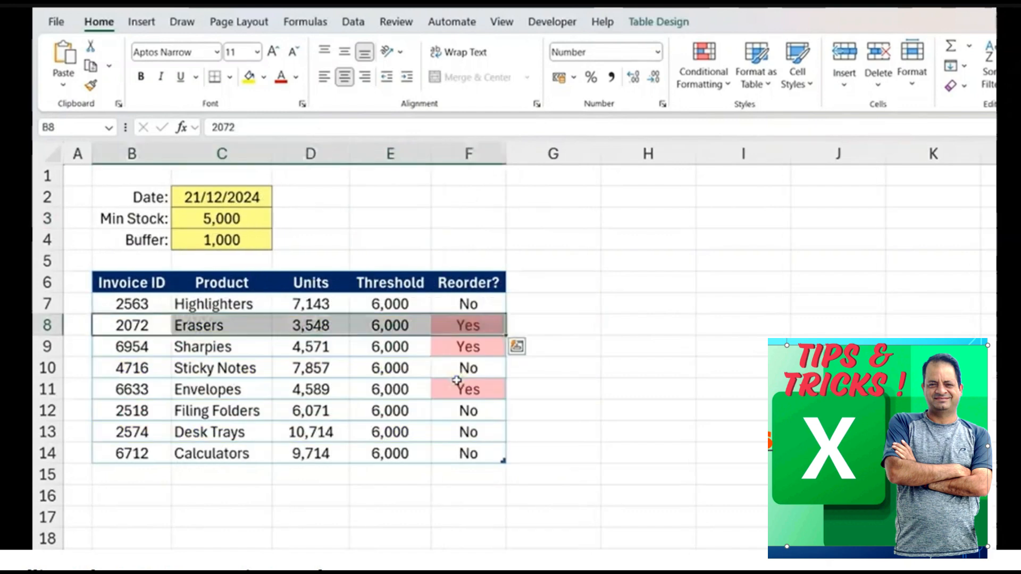
- Add a conditional formatting rule to F7:F14 that formats cells equal to Yes with Light Red Fill with Dark Red Text
key(Right)
key(Right)
key(Right)
key(Right)
key(Up)
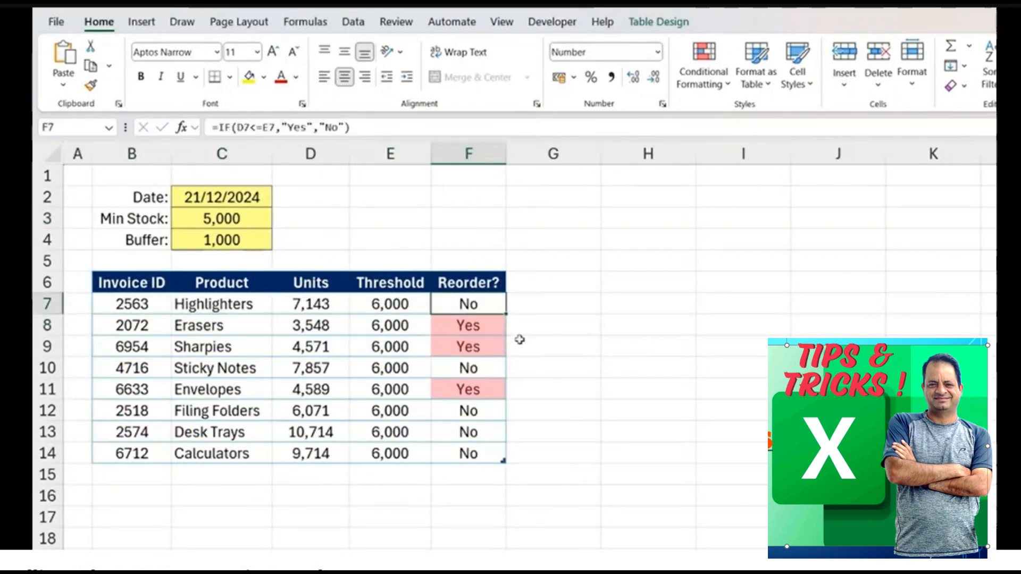
key(ctrl+shift+Down)
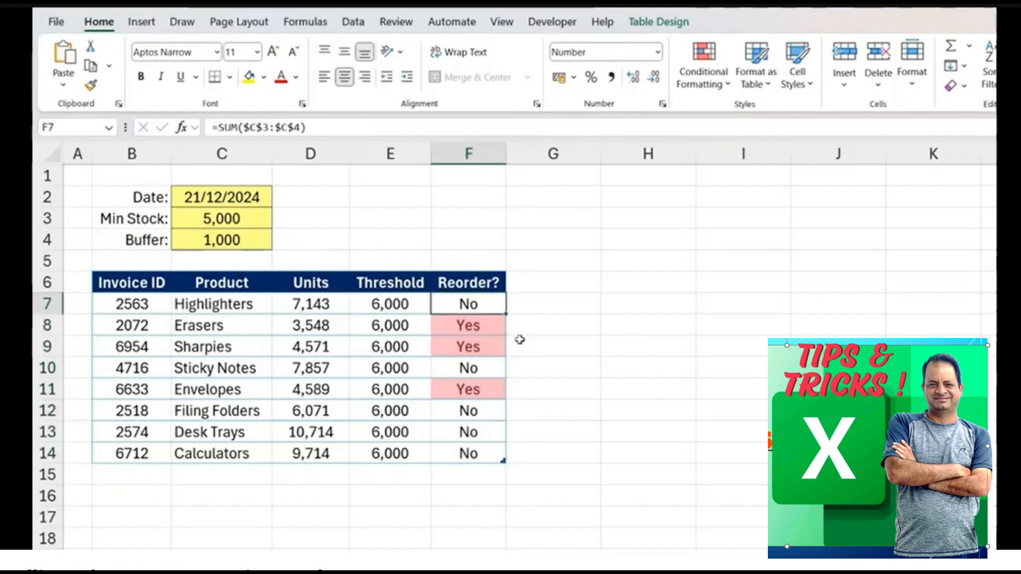
key(ctrl+shift+Down)
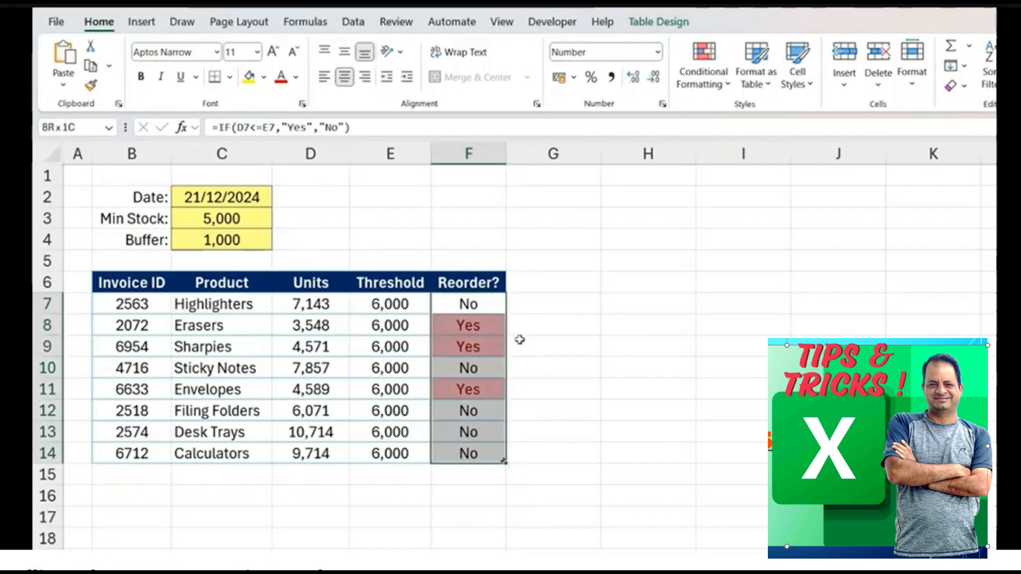
click(704, 85)
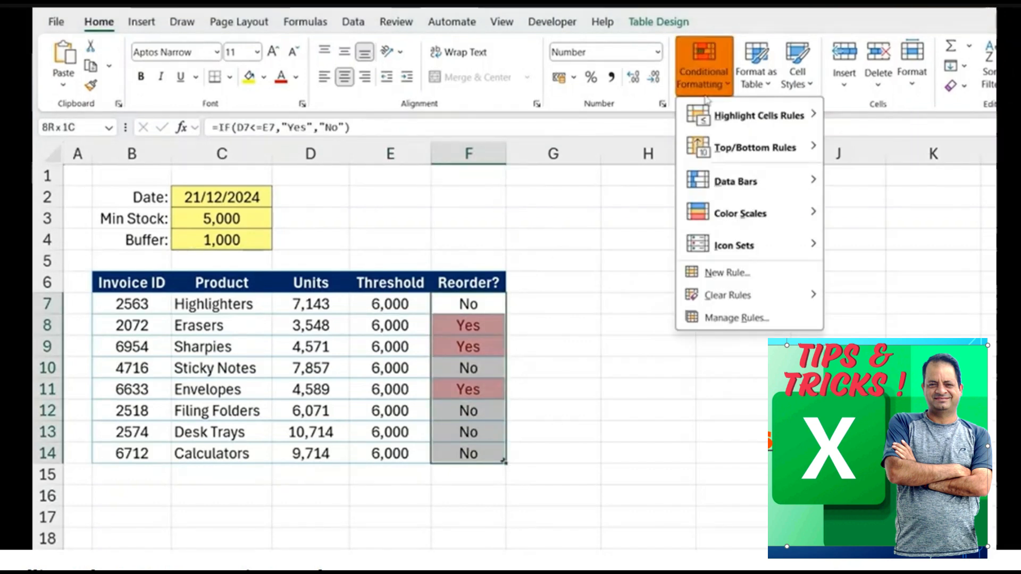
mouse_move(762, 126)
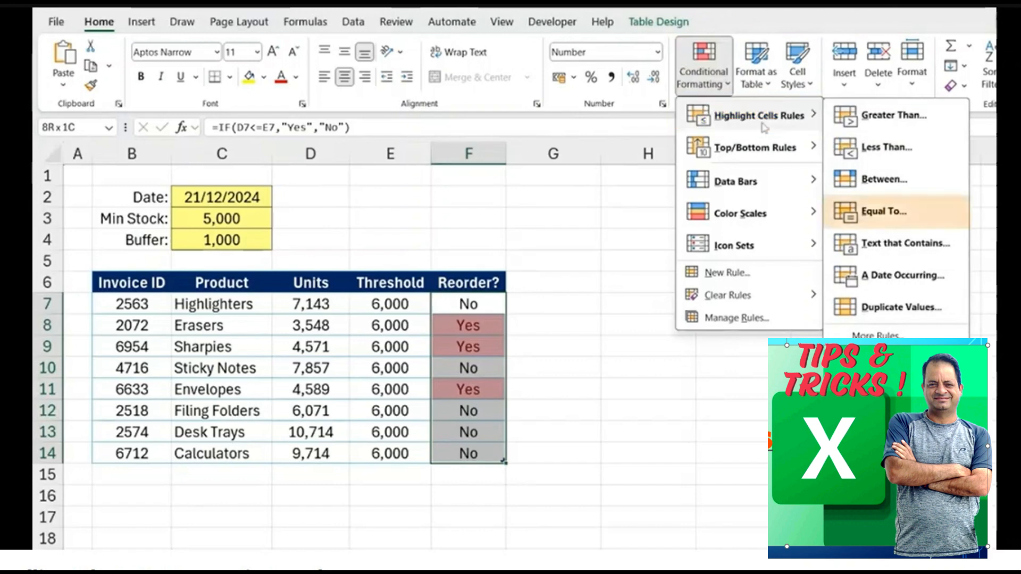
click(880, 213)
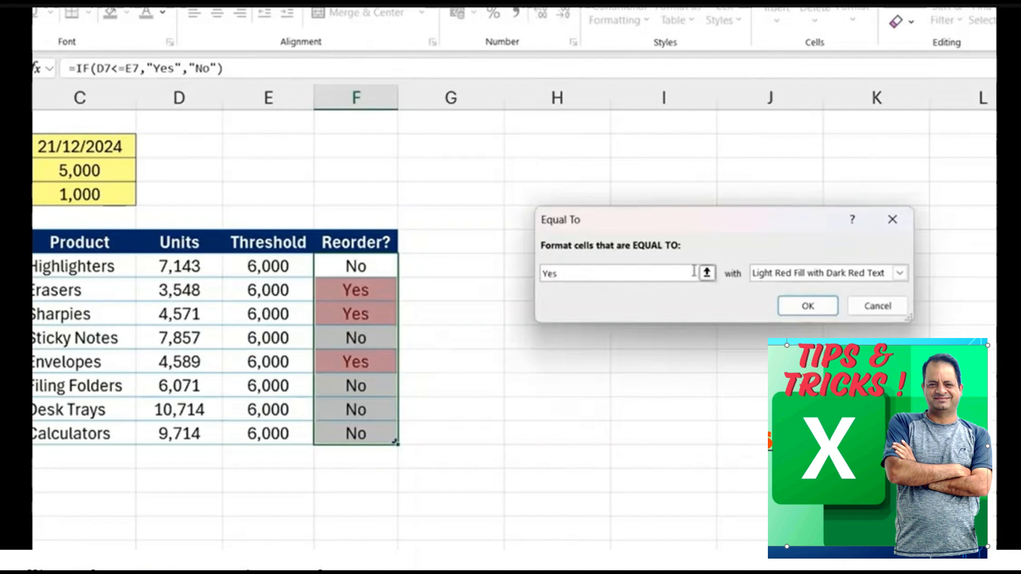
click(809, 307)
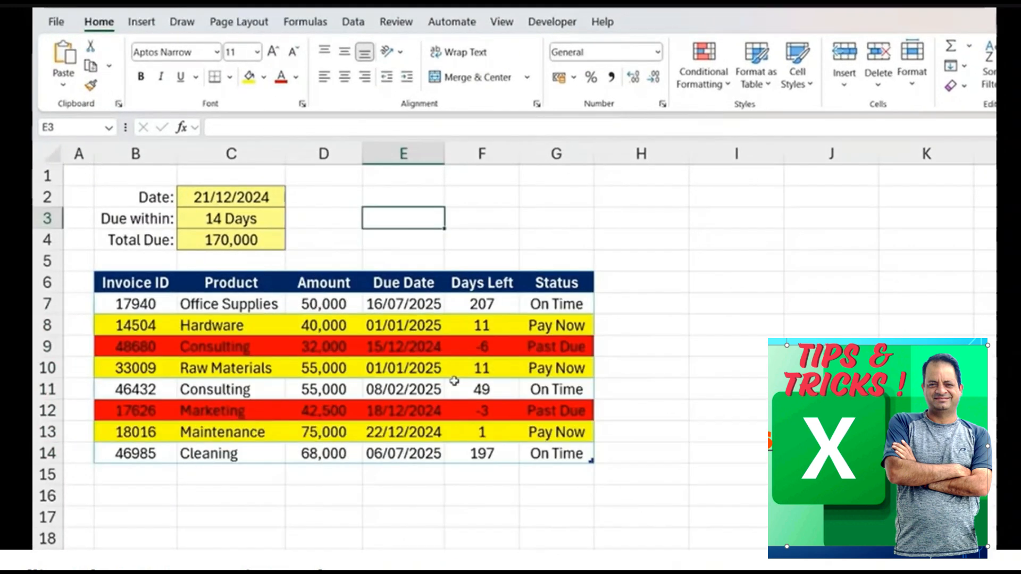
- In the invoice tracker, append a copy of rows B12:G14 to the table at B15 and inspect the Total Due formula in C4
click(152, 451)
key(Up)
key(Up)
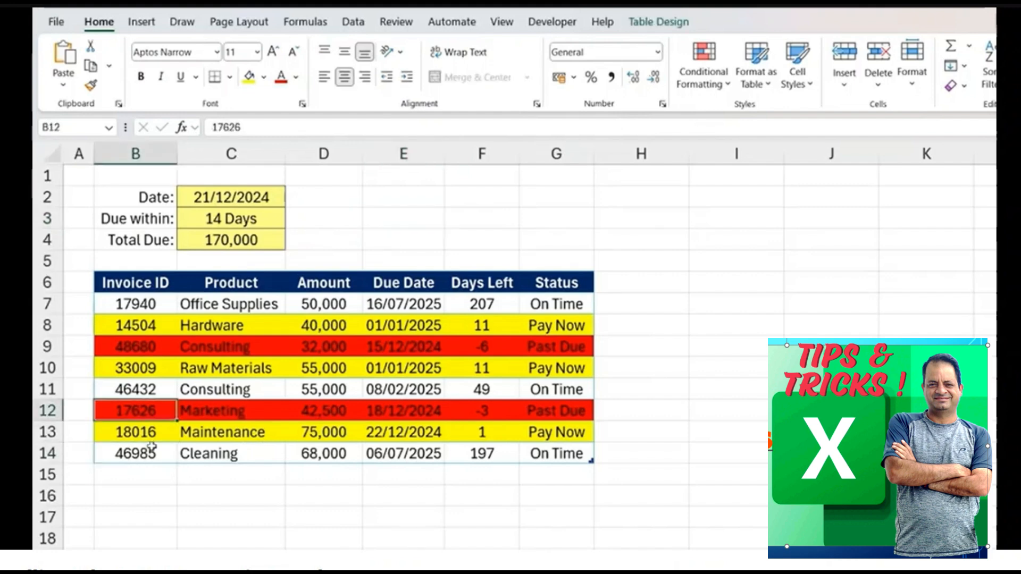
key(ctrl+shift+Down)
key(ctrl+shift+Right)
key(ctrl+c)
click(136, 474)
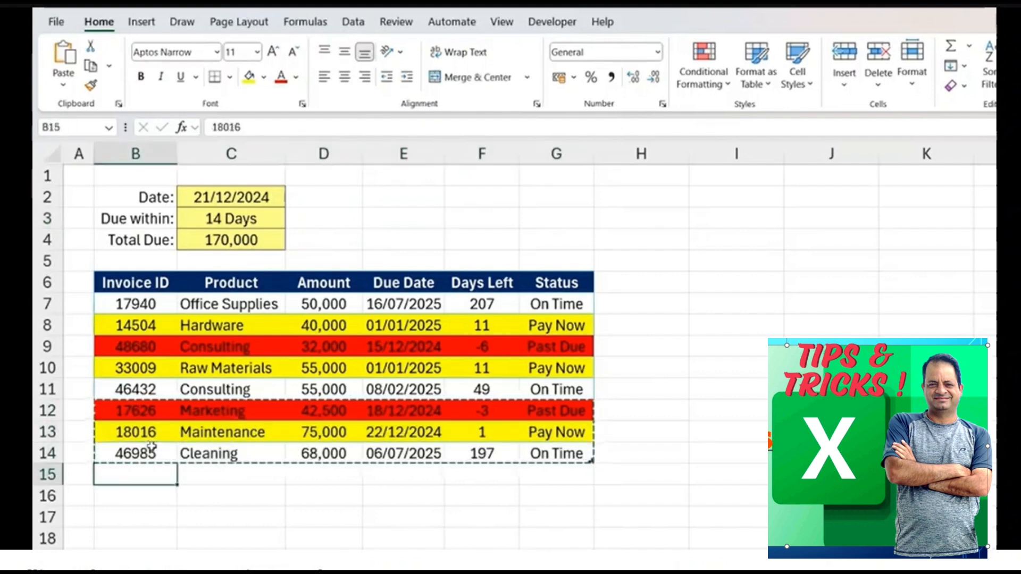
key(ctrl+v)
click(215, 239)
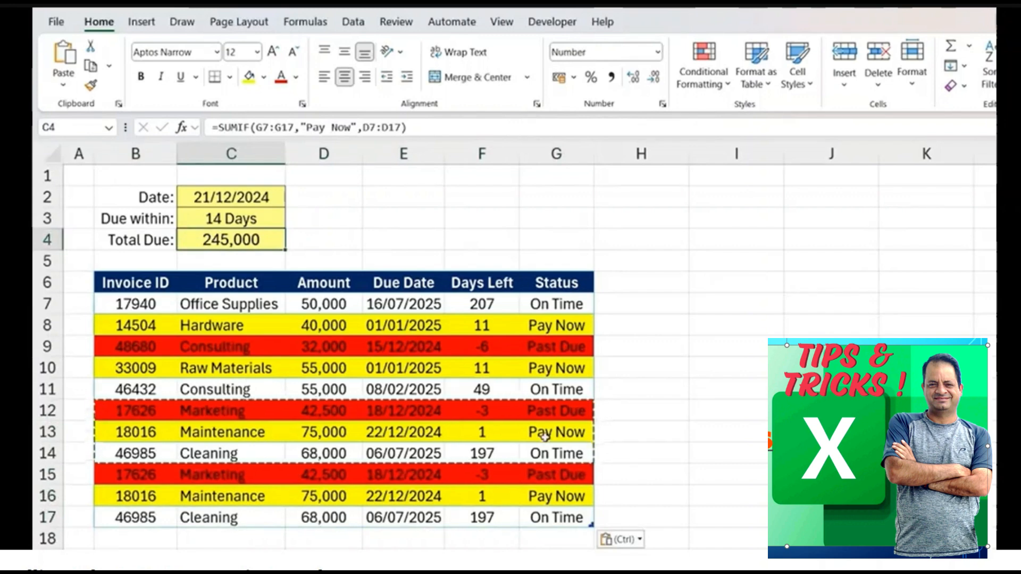
click(531, 519)
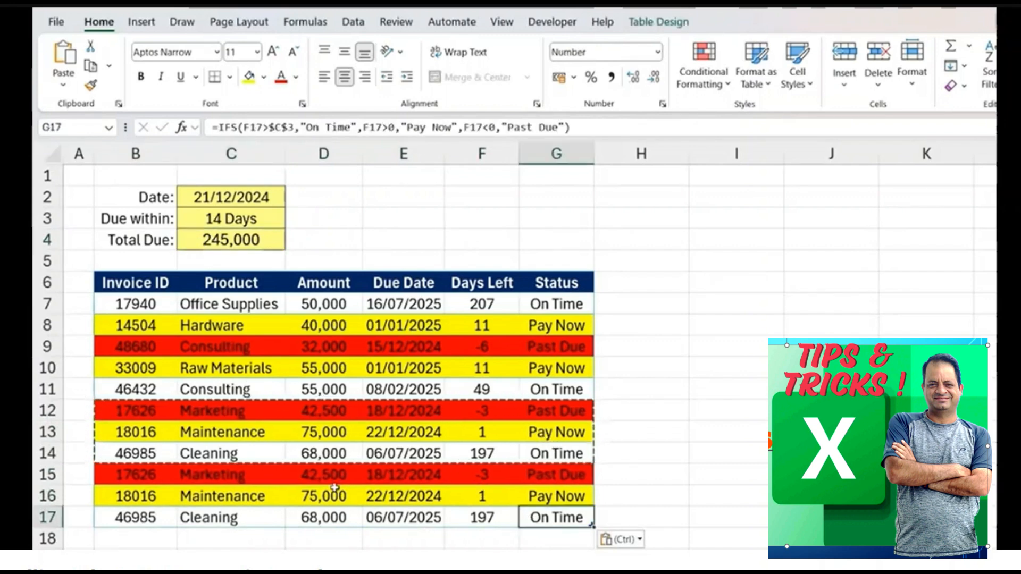
- Set the due date of the copied Maintenance invoice in E16 to 22/12/2025
key(Up)
key(Left)
key(Right)
key(Escape)
key(Left)
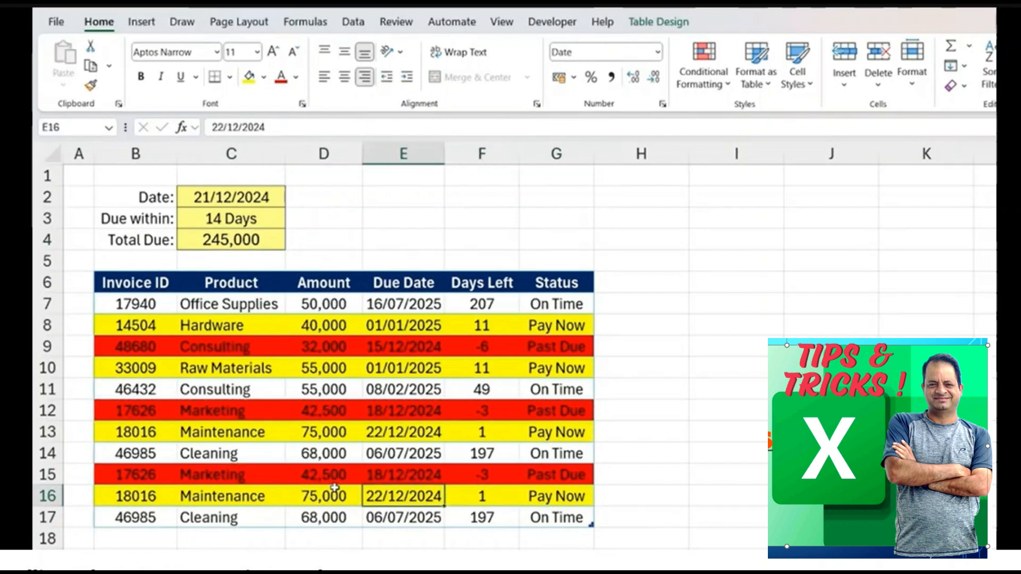
key(F2)
key(BackSpace)
text(5)
key(Return)
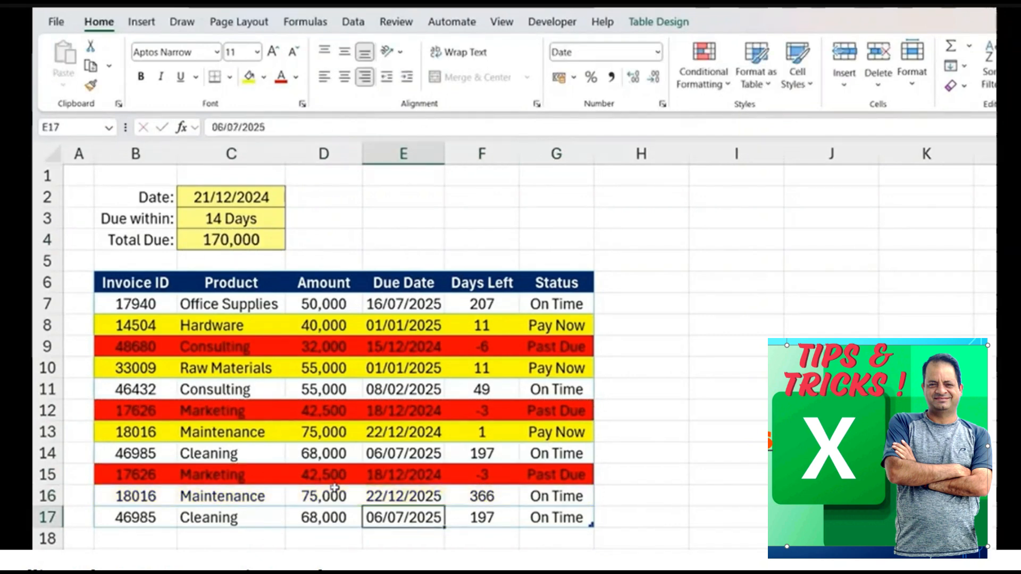
click(439, 496)
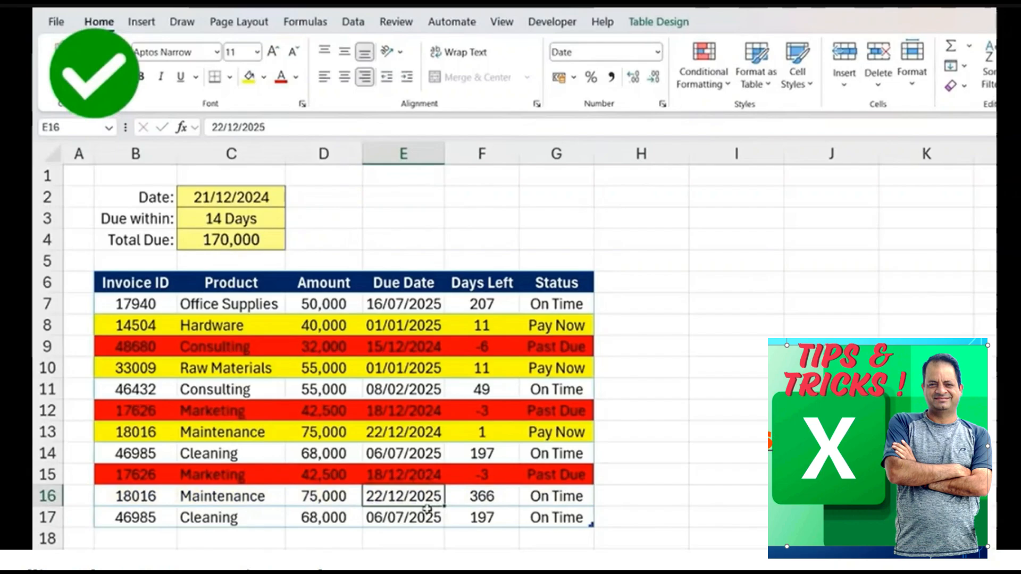